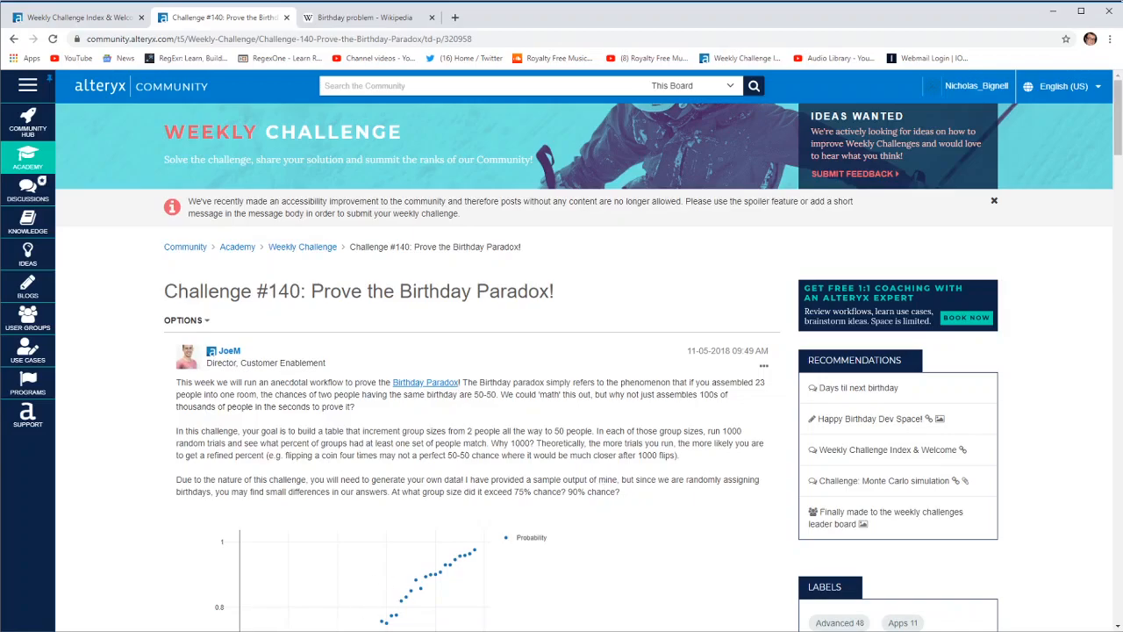
Switch to Alteryx Designer and place a Generate Rows tool on the canvas below the Inputs box
{"action": "key", "text": "alt+Tab"}
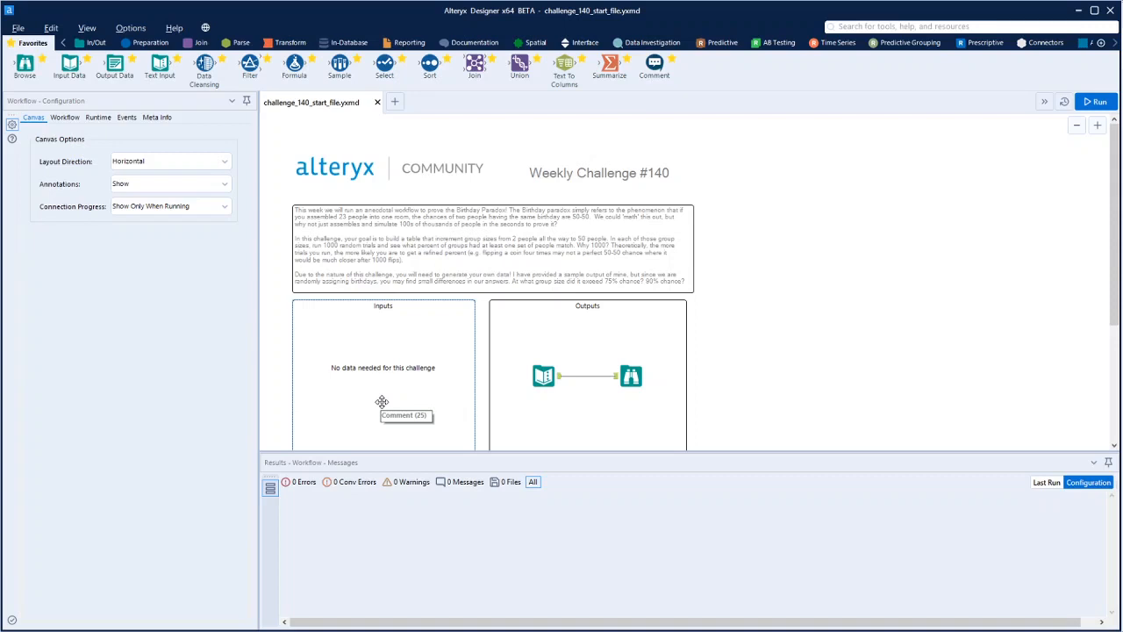
{"action": "scroll", "coordinate": [381, 402], "scroll_direction": "down", "scroll_amount": 1}
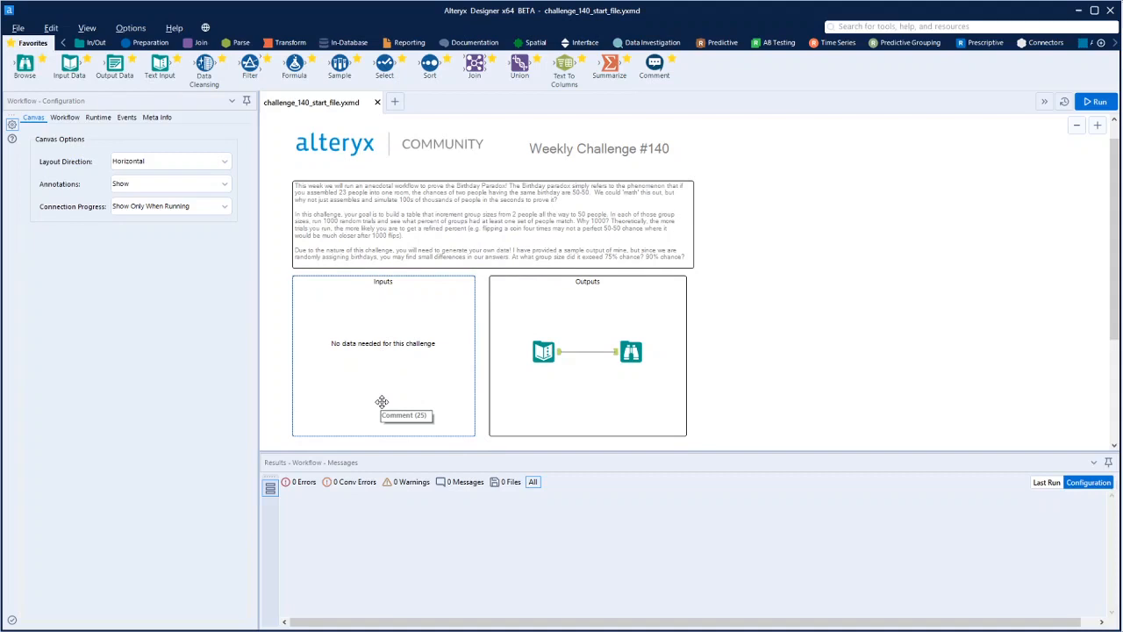
{"action": "scroll", "coordinate": [382, 402], "scroll_direction": "down", "scroll_amount": 1}
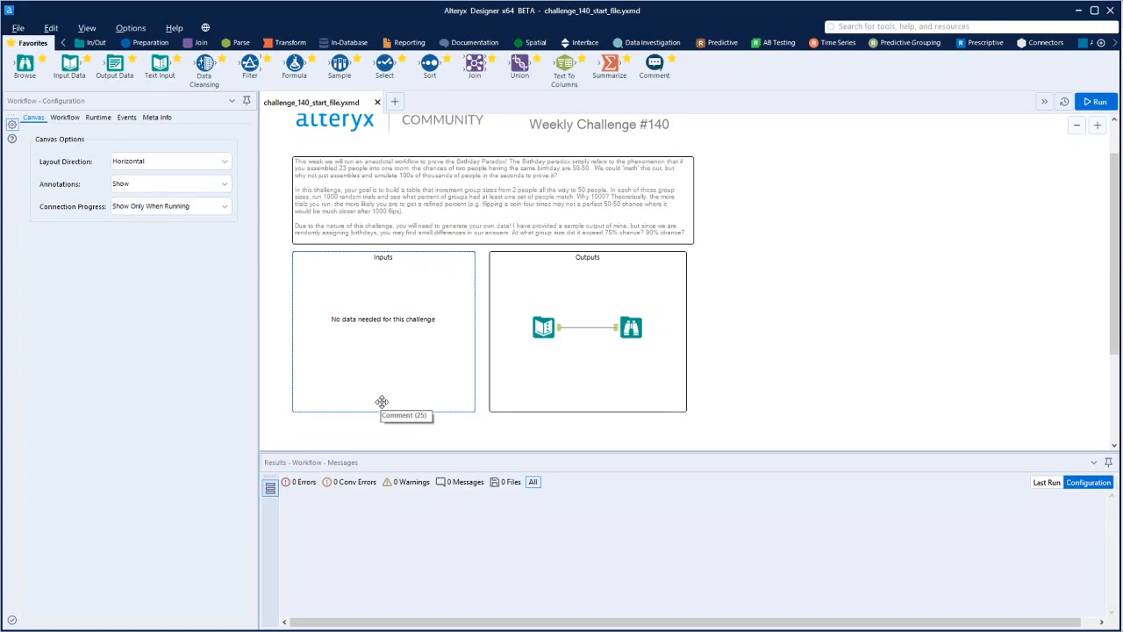
{"action": "left_click", "coordinate": [146, 42]}
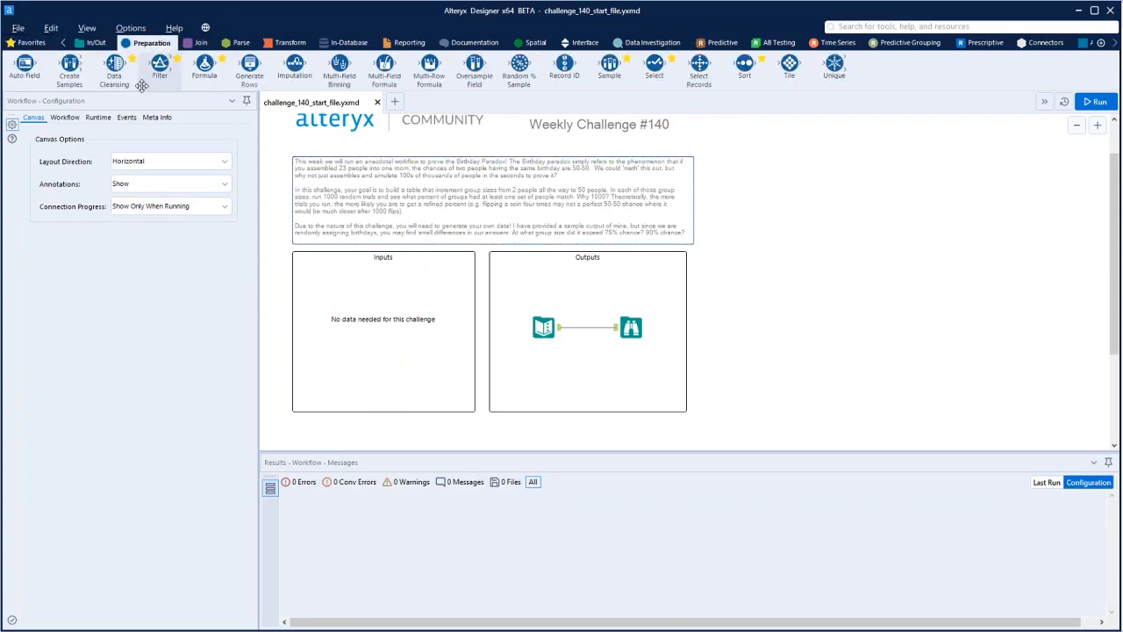
{"action": "left_click_drag", "start_coordinate": [250, 68], "coordinate": [396, 442]}
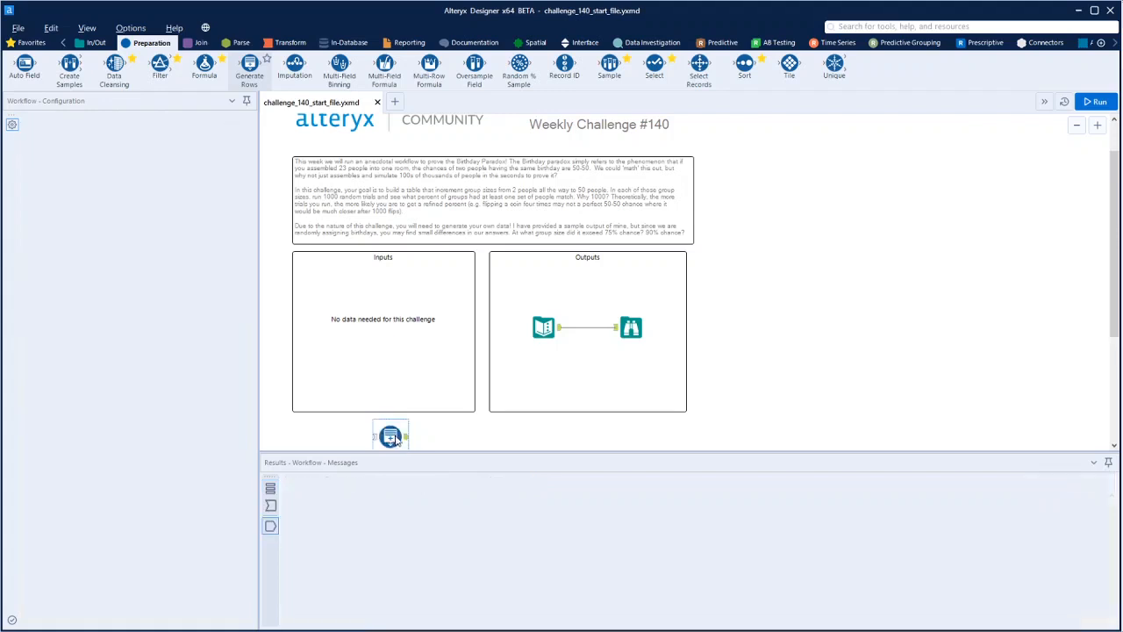
{"action": "scroll", "coordinate": [436, 414], "scroll_direction": "down", "scroll_amount": 3}
{"action": "left_click_drag", "start_coordinate": [395, 366], "coordinate": [373, 389]}
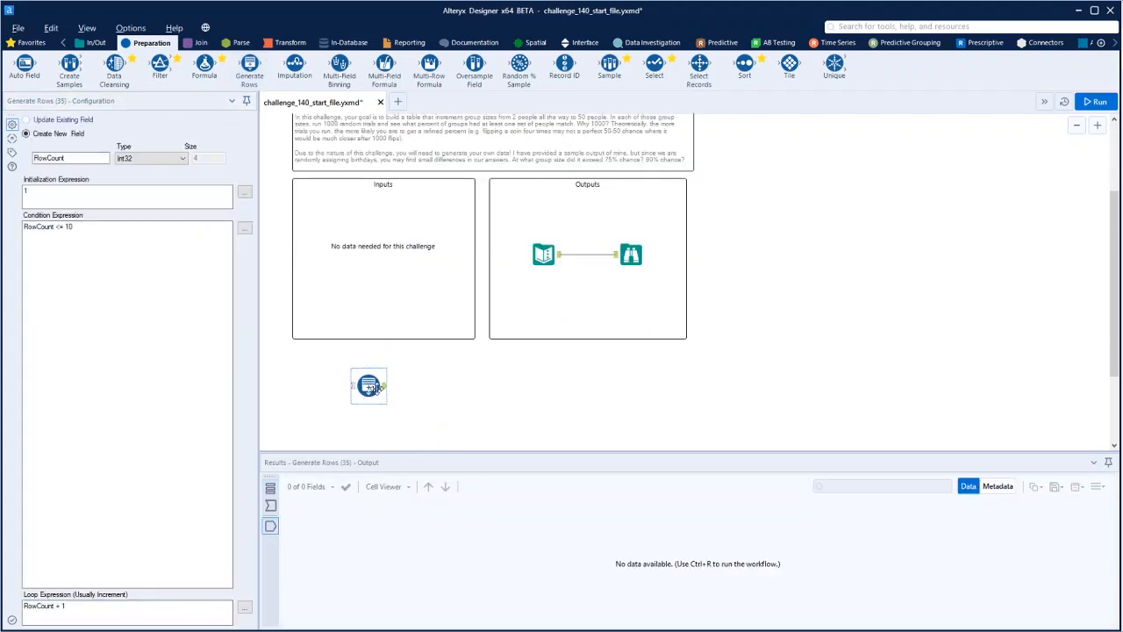
Name the Generate Rows tool's new field NumberofPeople, matching the column heading in the sample output's Text Input tool
{"action": "left_click_drag", "start_coordinate": [73, 159], "coordinate": [3, 157]}
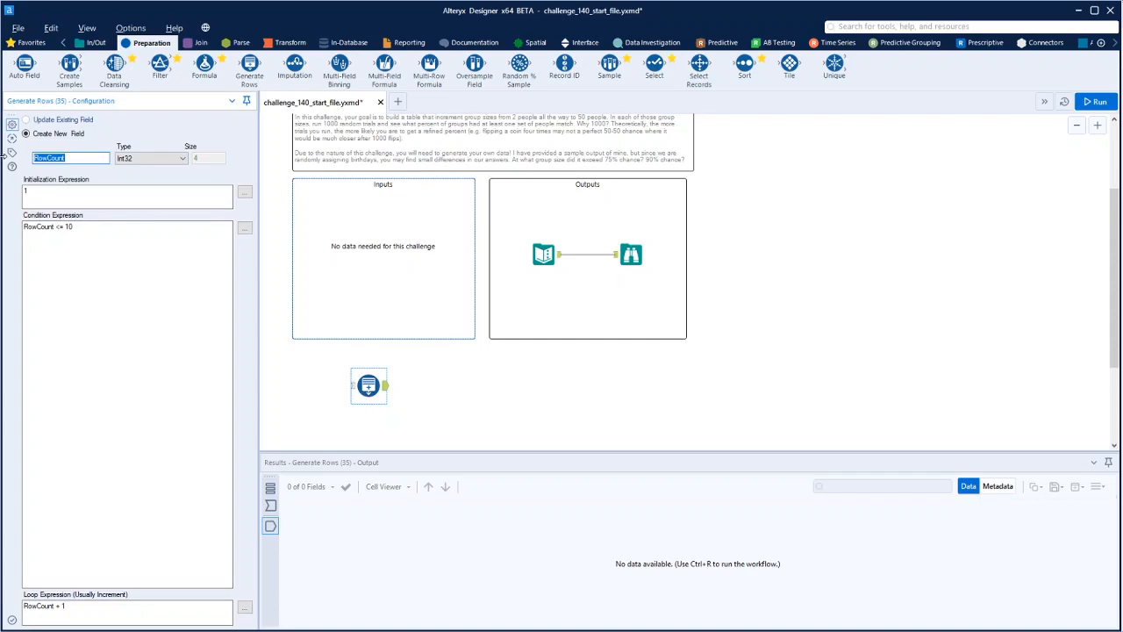
{"action": "type", "text": "Number"}
{"action": "left_click", "coordinate": [551, 255]}
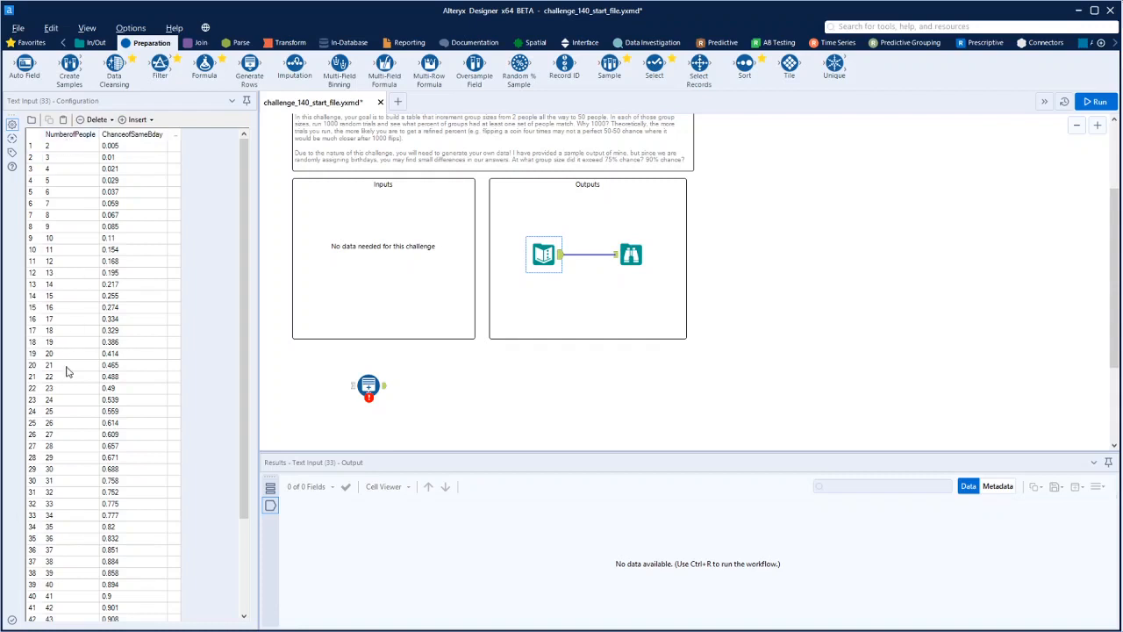
{"action": "scroll", "coordinate": [67, 372], "scroll_direction": "down", "scroll_amount": 4}
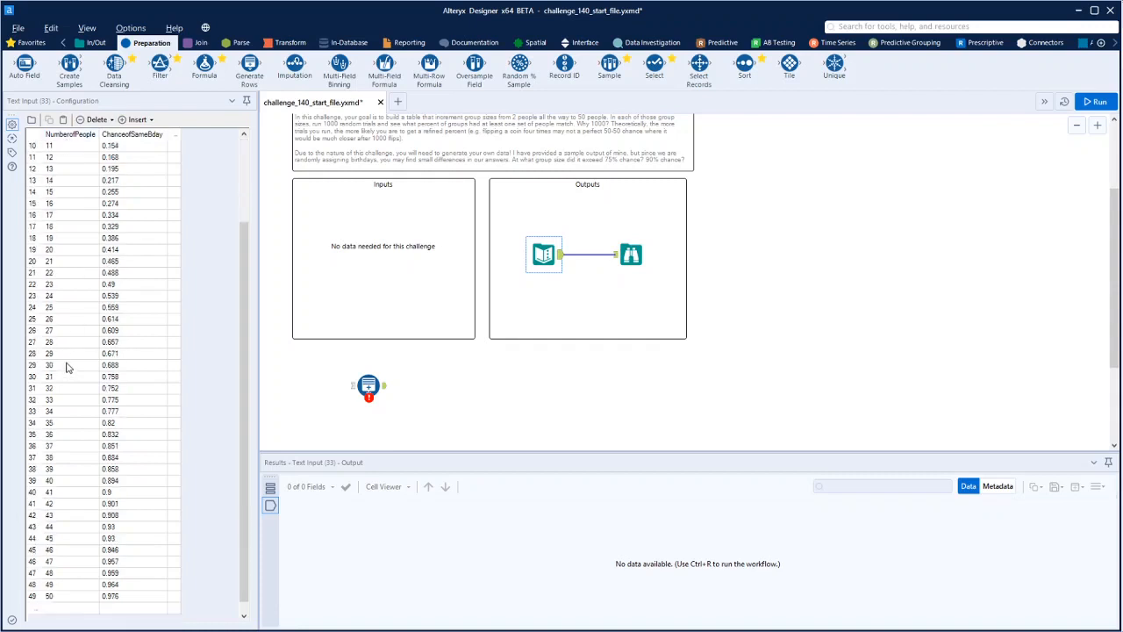
{"action": "scroll", "coordinate": [67, 372], "scroll_direction": "up", "scroll_amount": 4}
{"action": "left_click", "coordinate": [368, 386]}
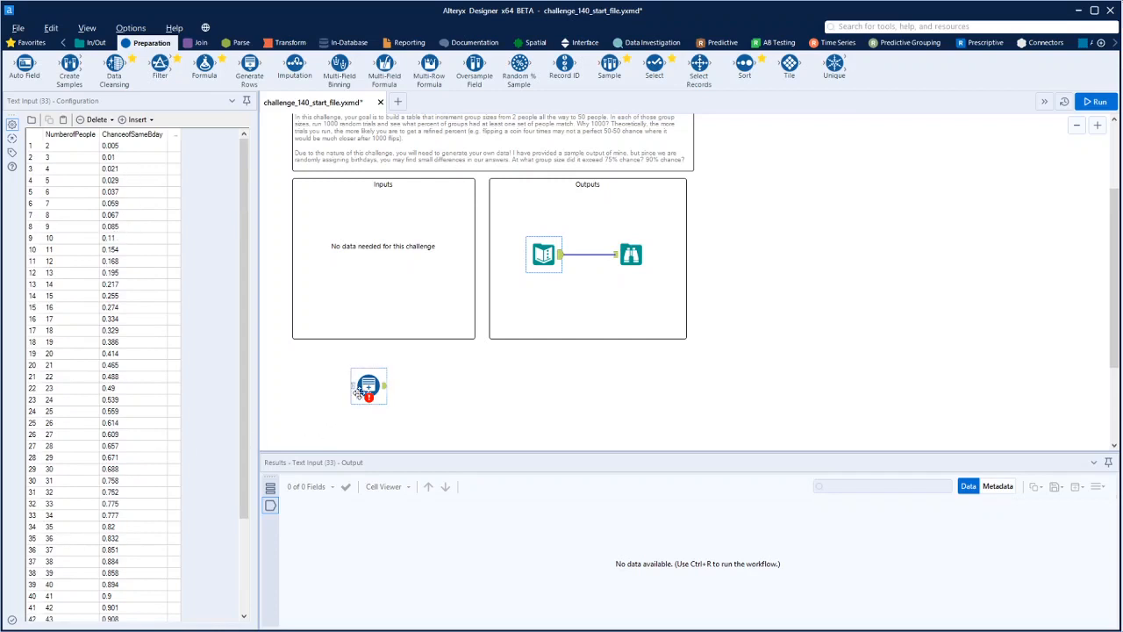
{"action": "left_click", "coordinate": [64, 157]}
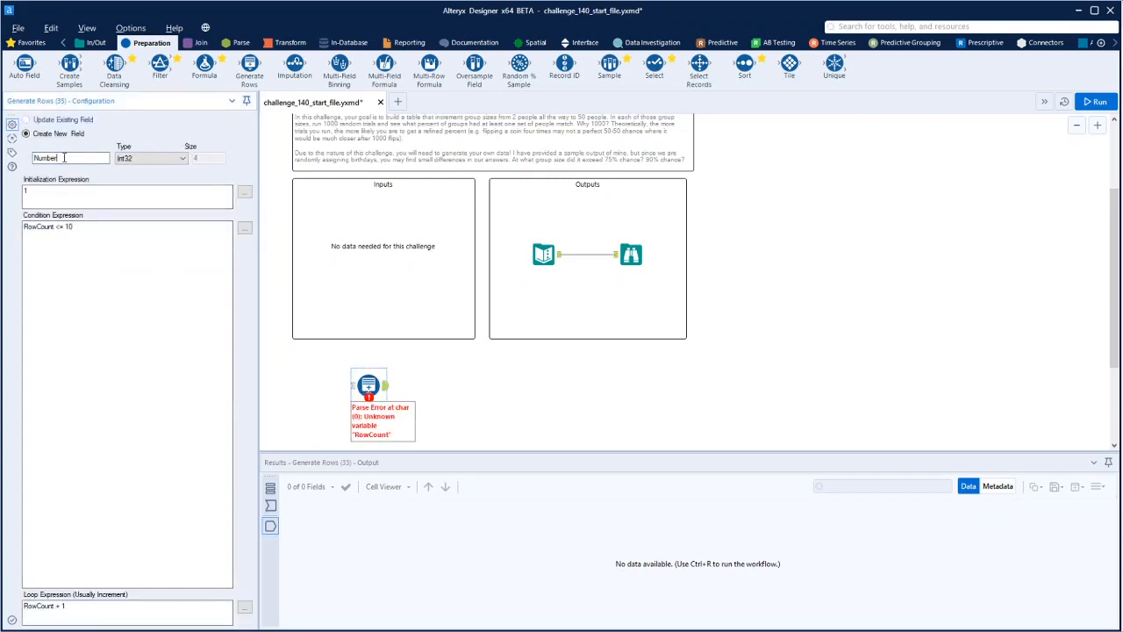
{"action": "type", "text": "ofPeople"}
{"action": "key", "text": "Tab"}
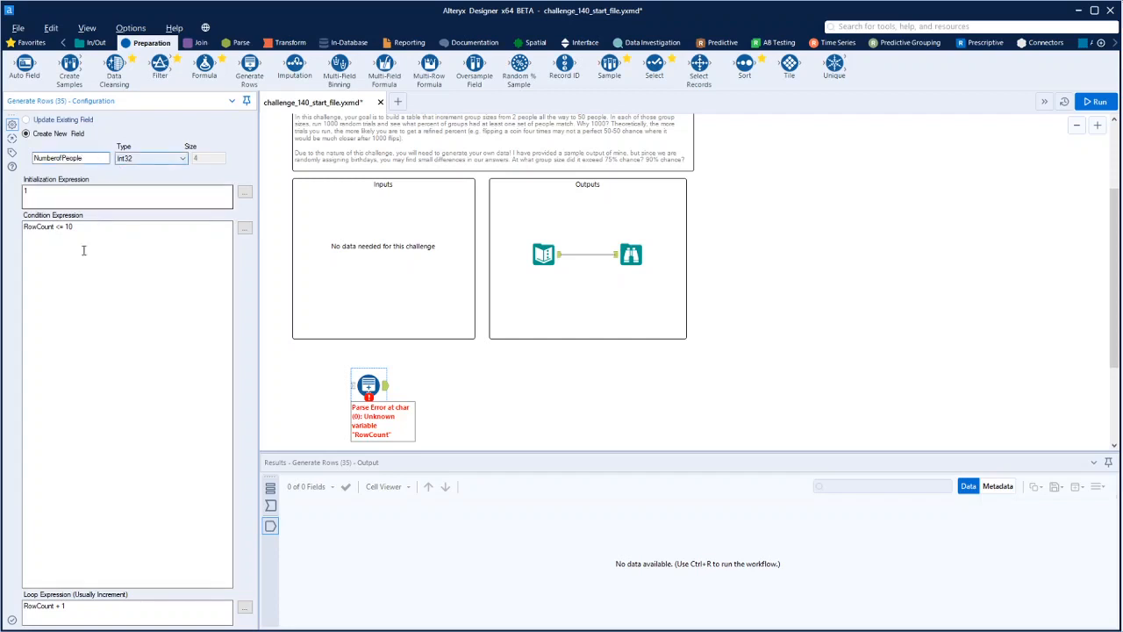
Set the initialization expression to 2 and the condition expression to [NumberofPeople] <= 50
{"action": "type", "text": "2"}
{"action": "key", "text": "Tab"}
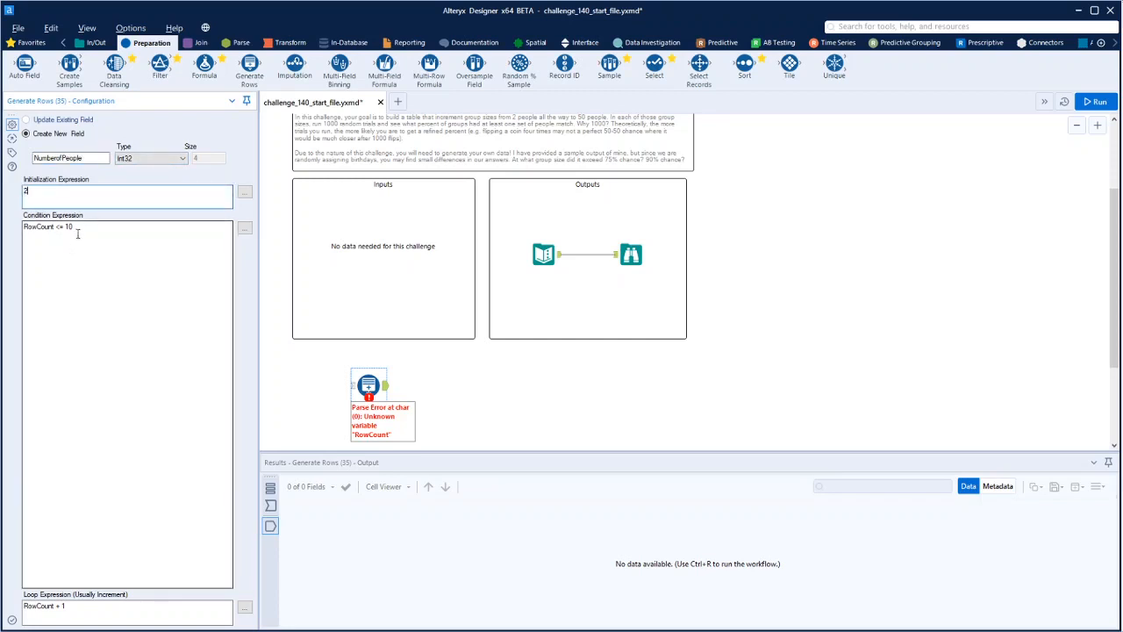
{"action": "left_click_drag", "start_coordinate": [55, 226], "coordinate": [16, 232]}
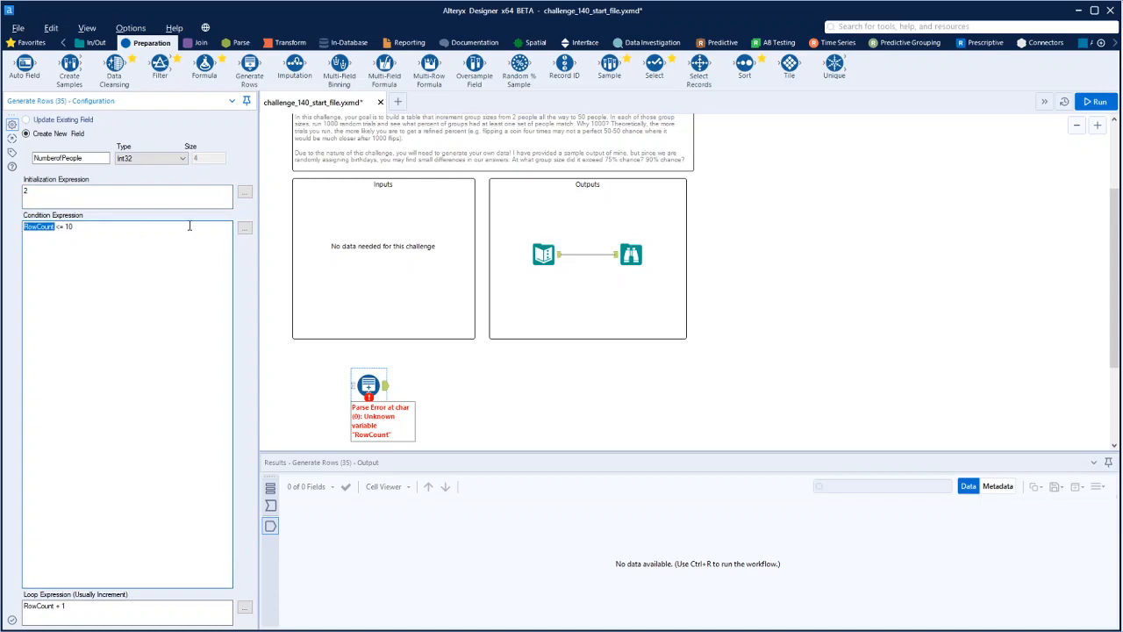
{"action": "left_click", "coordinate": [244, 228]}
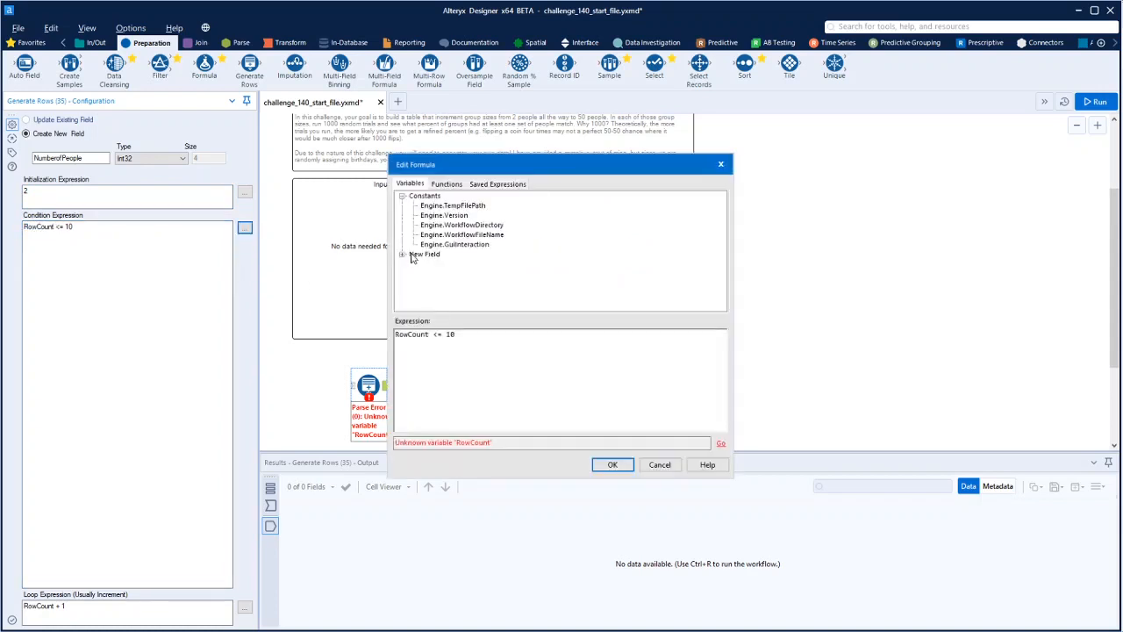
{"action": "left_click", "coordinate": [402, 253]}
{"action": "left_click_drag", "start_coordinate": [430, 336], "coordinate": [394, 336]}
{"action": "double_click", "coordinate": [446, 264]}
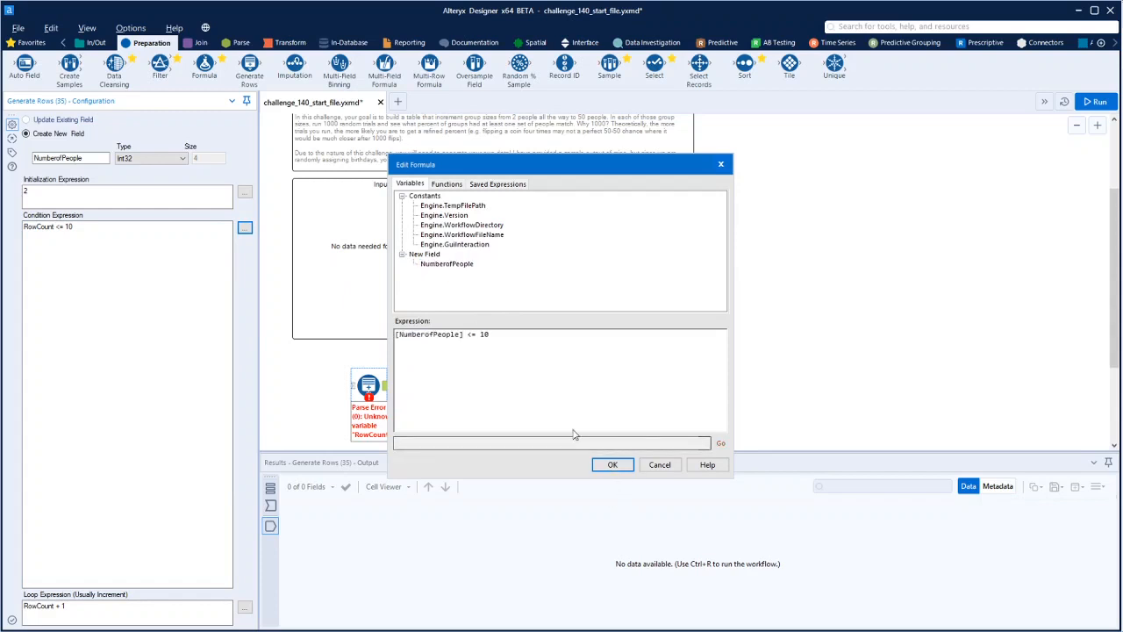
{"action": "double_click", "coordinate": [483, 334]}
{"action": "type", "text": "50"}
{"action": "left_click", "coordinate": [613, 464]}
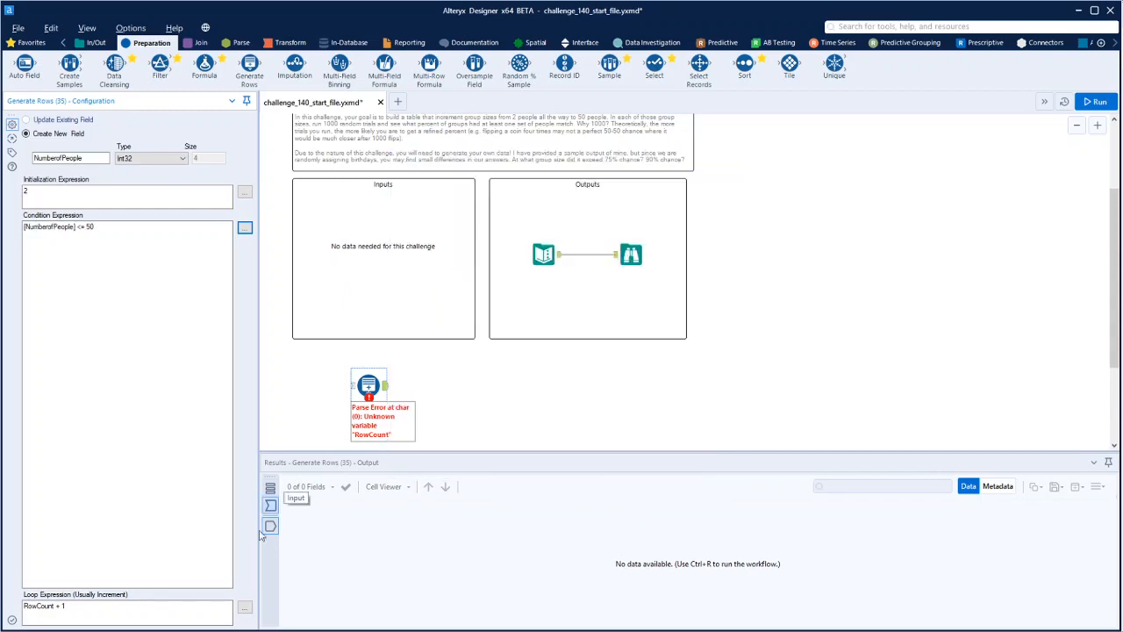
Set the loop expression of the Generate Rows tool to [NumberofPeople] + 1
{"action": "left_click_drag", "start_coordinate": [55, 606], "coordinate": [12, 603]}
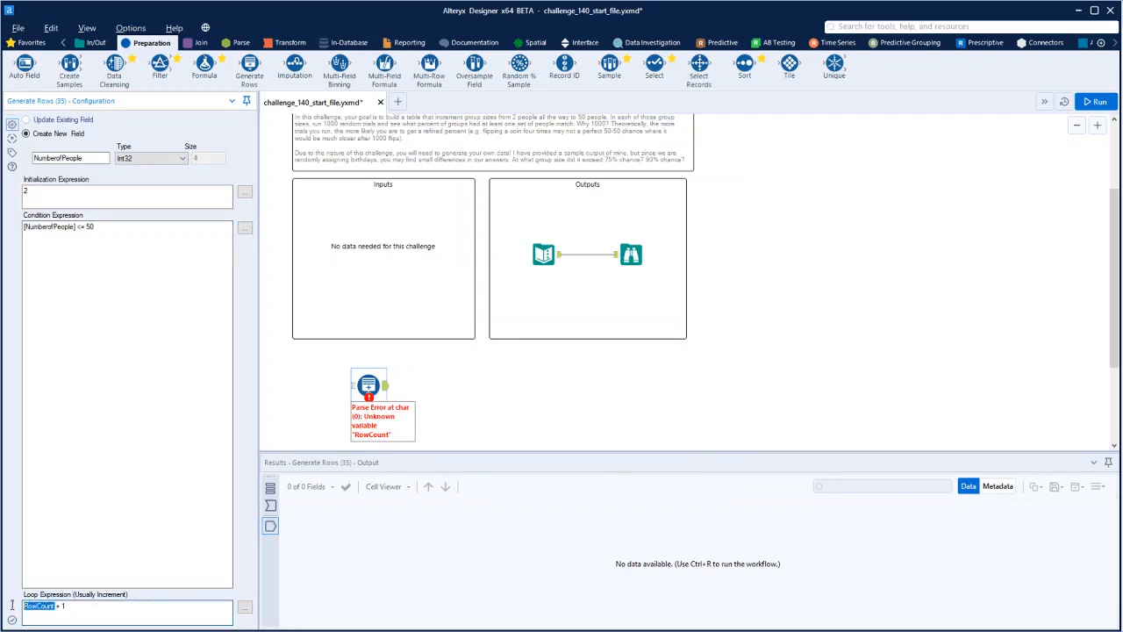
{"action": "left_click", "coordinate": [245, 607]}
{"action": "left_click_drag", "start_coordinate": [430, 334], "coordinate": [367, 332]}
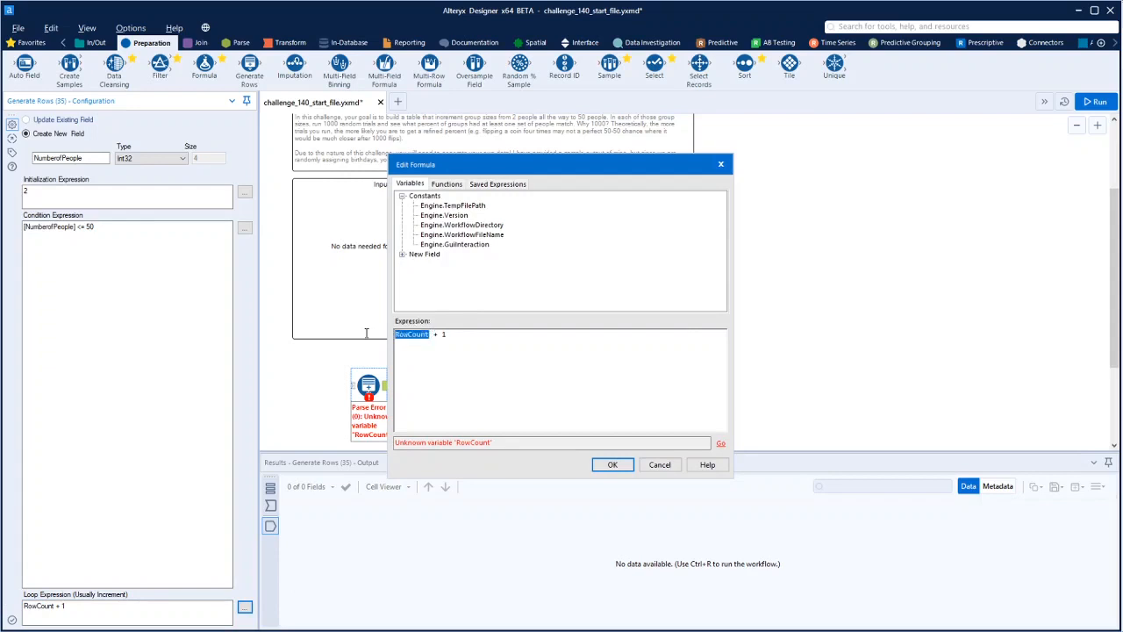
{"action": "left_click", "coordinate": [402, 253]}
{"action": "double_click", "coordinate": [447, 263]}
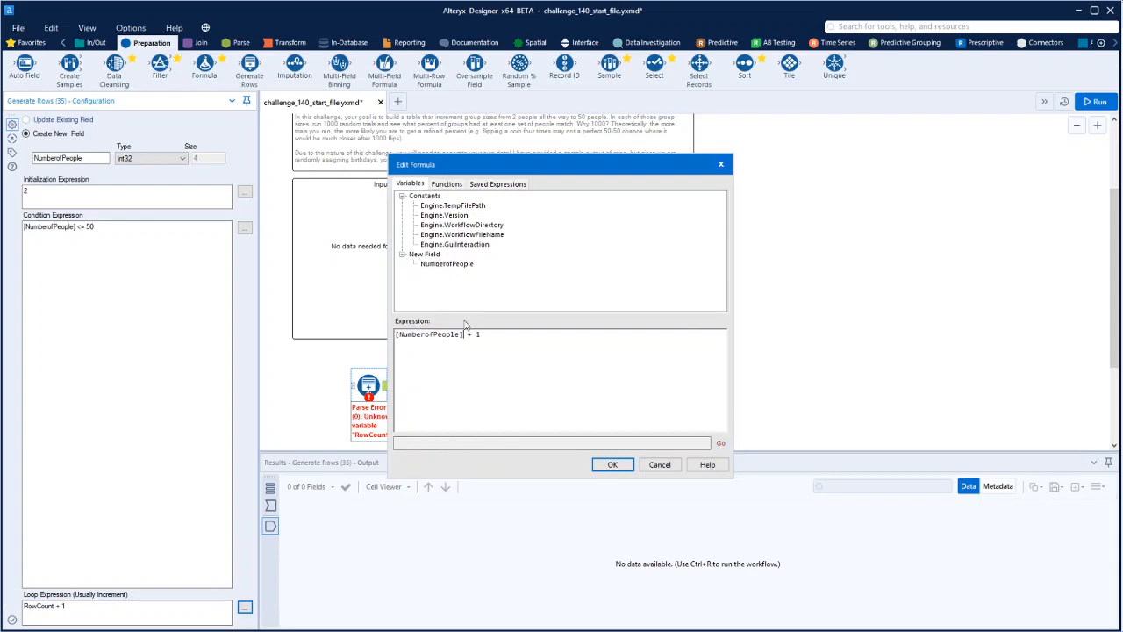
{"action": "left_click", "coordinate": [612, 465]}
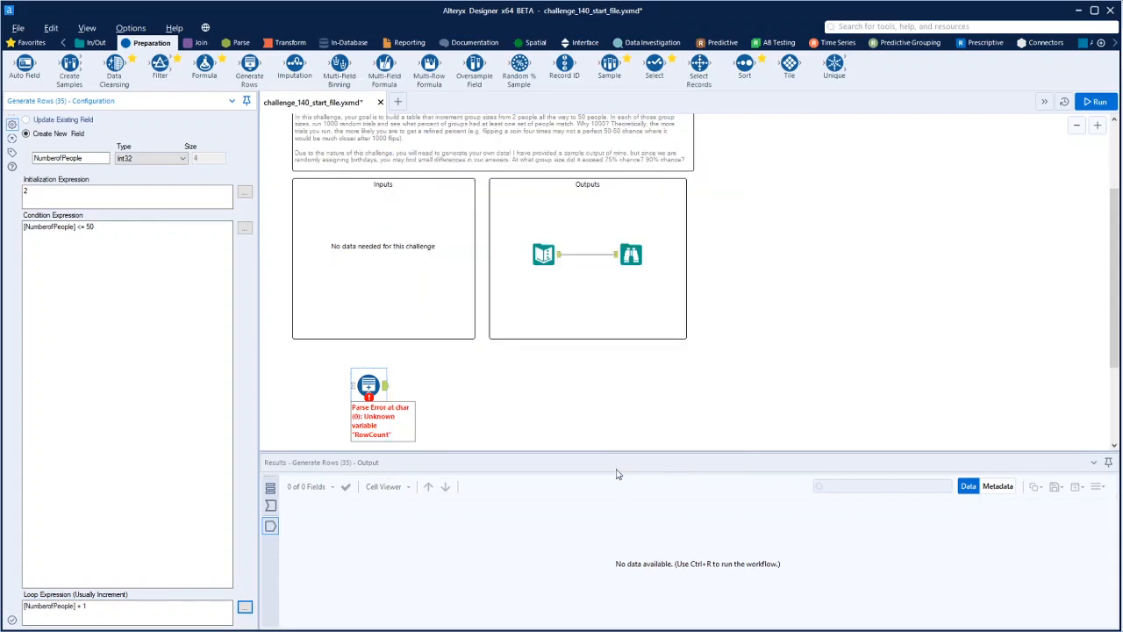
Run the workflow and review the rows output by the Generate Rows tool
{"action": "left_click", "coordinate": [455, 417]}
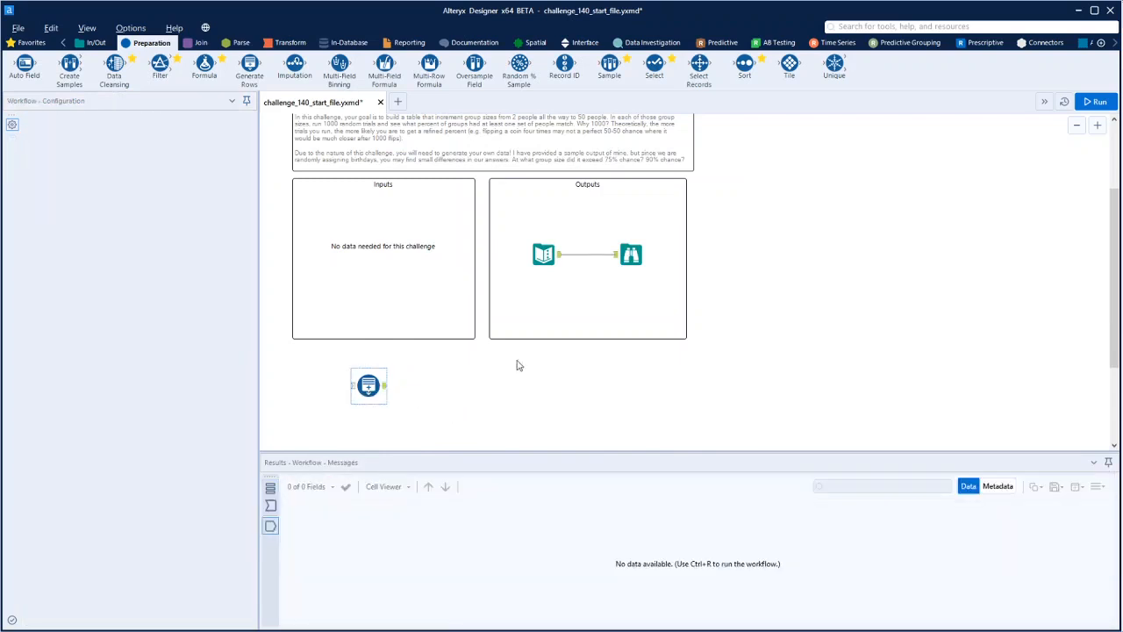
{"action": "key", "text": "ctrl+r"}
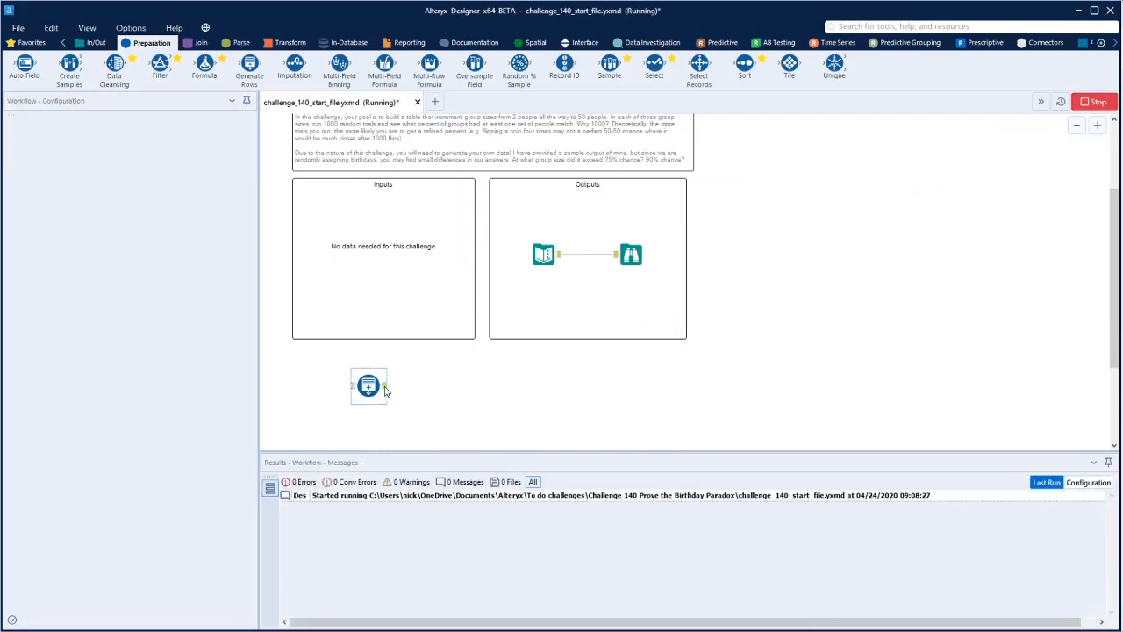
{"action": "left_click", "coordinate": [385, 390]}
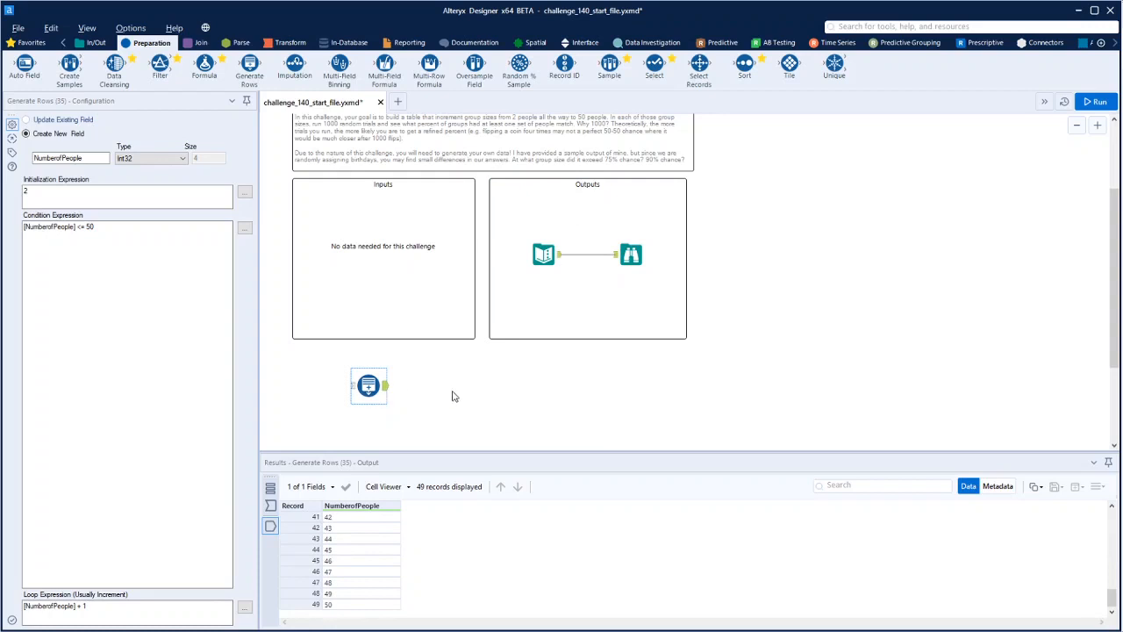
{"action": "scroll", "coordinate": [454, 390], "scroll_direction": "up", "scroll_amount": 3}
{"action": "scroll", "coordinate": [454, 396], "scroll_direction": "down", "scroll_amount": 3}
{"action": "scroll", "coordinate": [357, 561], "scroll_direction": "up", "scroll_amount": 10}
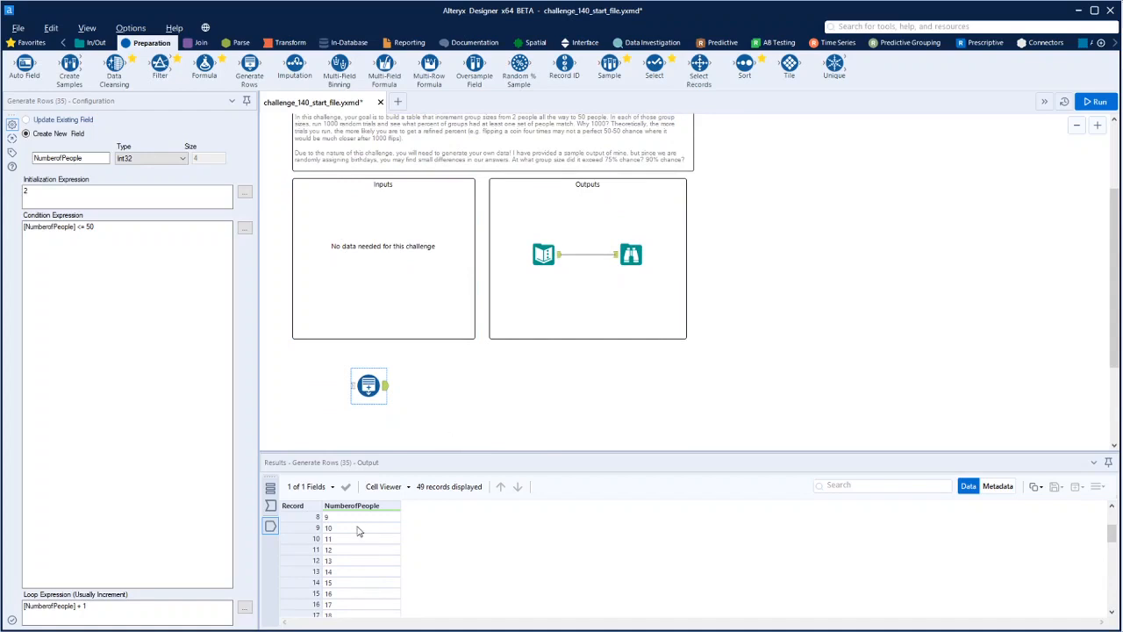
{"action": "scroll", "coordinate": [383, 549], "scroll_direction": "up", "scroll_amount": 2}
Connect a second Generate Rows tool after the first one and name its new field GroupID
{"action": "left_click_drag", "start_coordinate": [249, 66], "coordinate": [433, 389]}
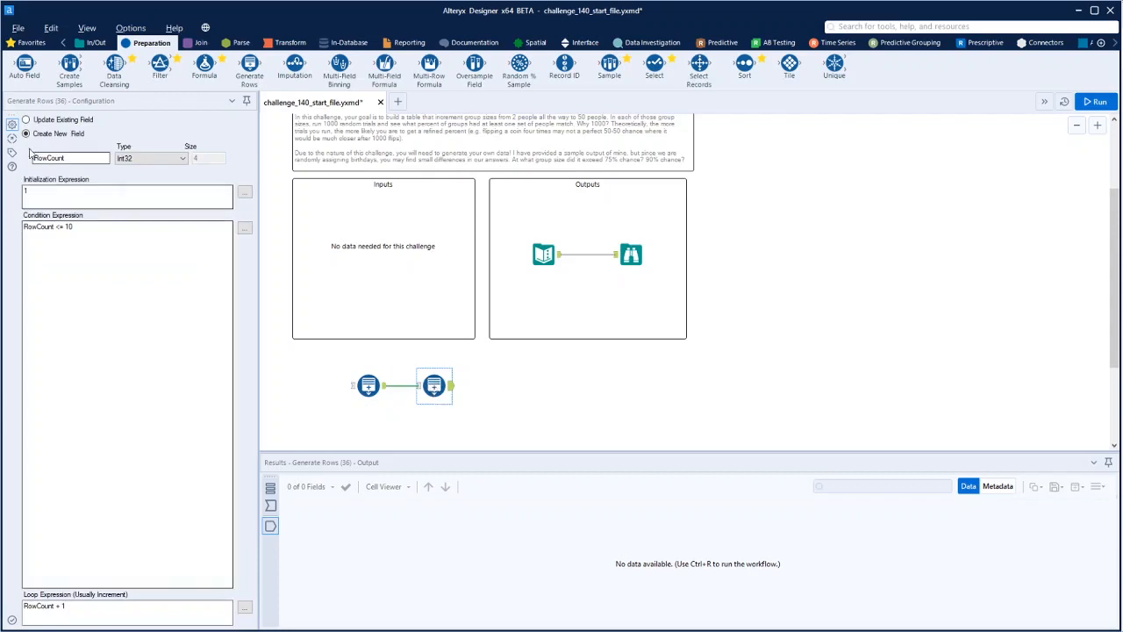
{"action": "double_click", "coordinate": [83, 158]}
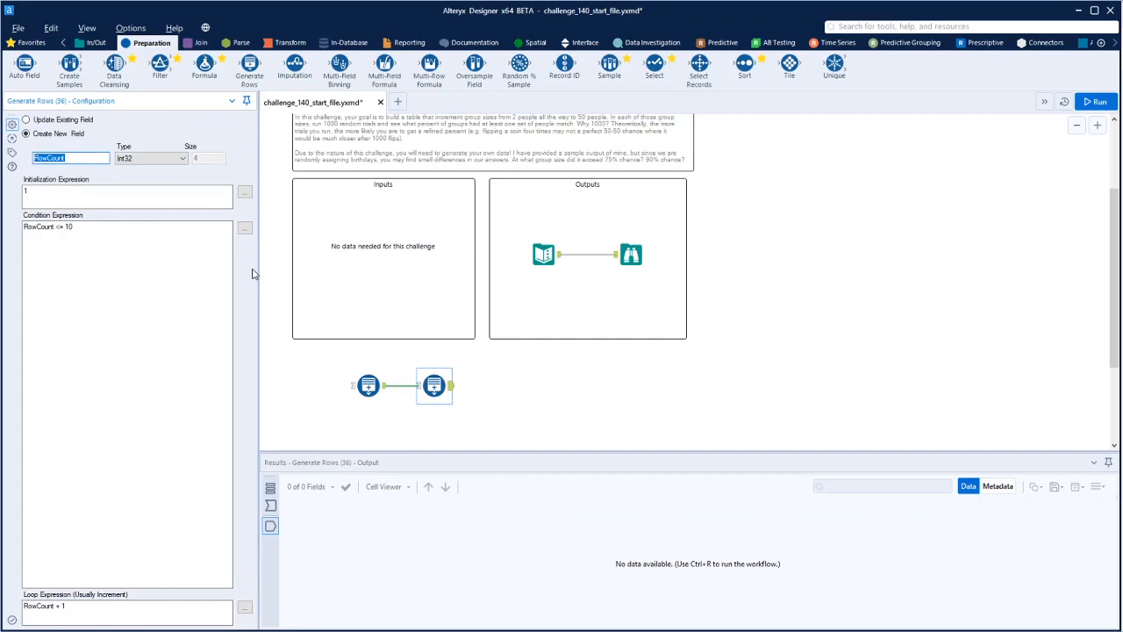
{"action": "type", "text": "GroupIB"}
{"action": "key", "text": "Delete"}
{"action": "type", "text": "ID"}
{"action": "left_click", "coordinate": [33, 191]}
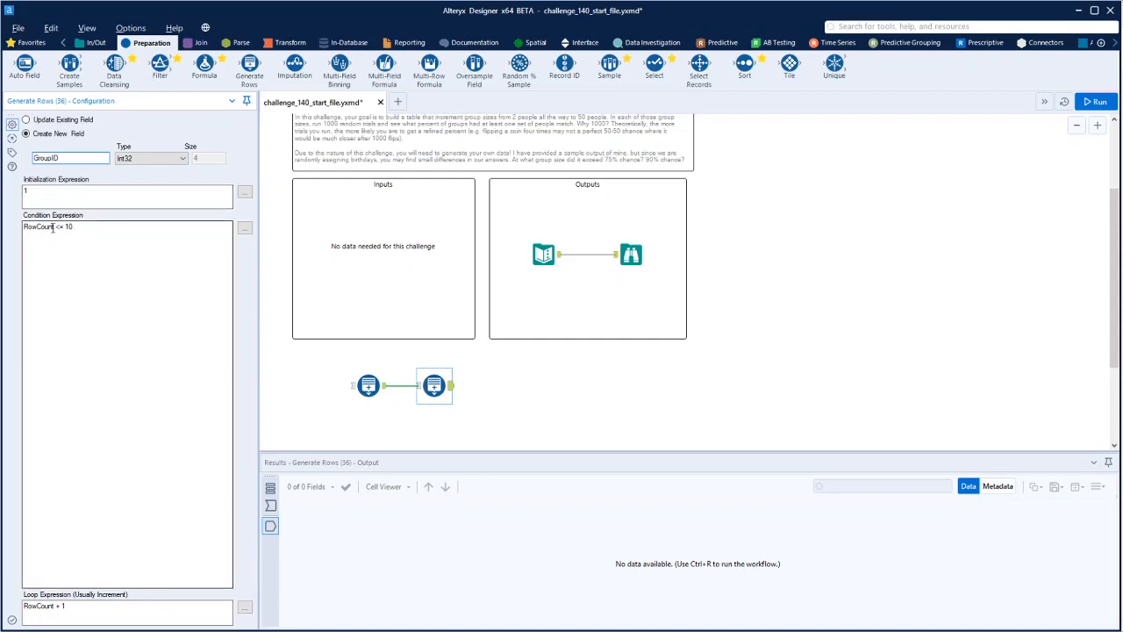
Set the second Generate Rows tool's condition expression to [GroupID] <= [NumberofPeople]
{"action": "left_click_drag", "start_coordinate": [54, 227], "coordinate": [24, 227]}
{"action": "left_click", "coordinate": [244, 228]}
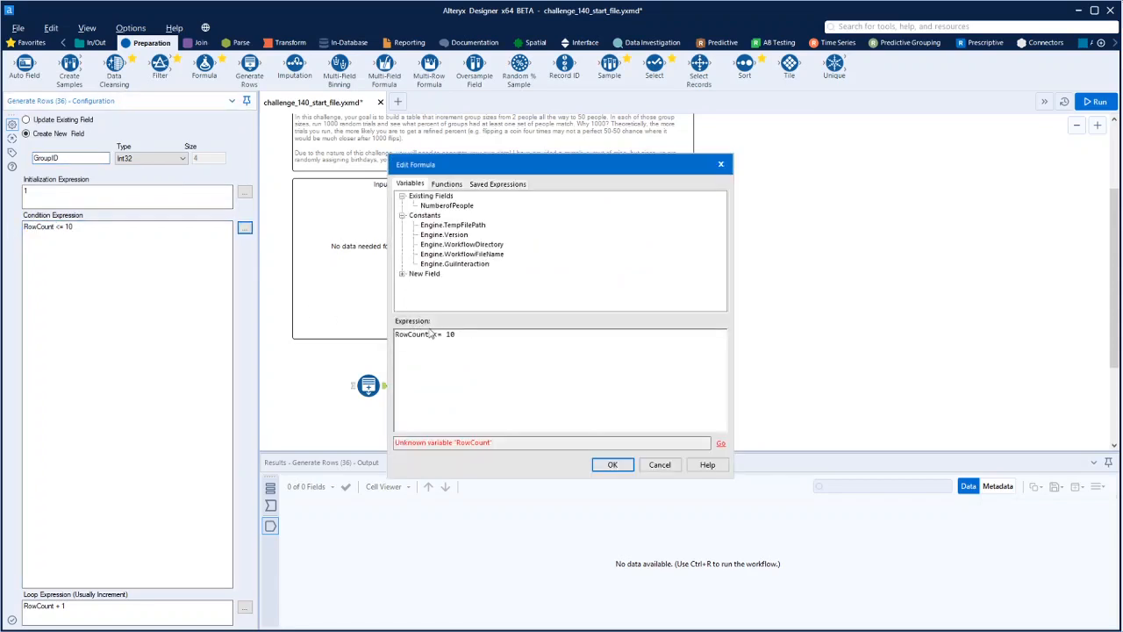
{"action": "left_click_drag", "start_coordinate": [430, 335], "coordinate": [390, 335]}
{"action": "left_click", "coordinate": [402, 273]}
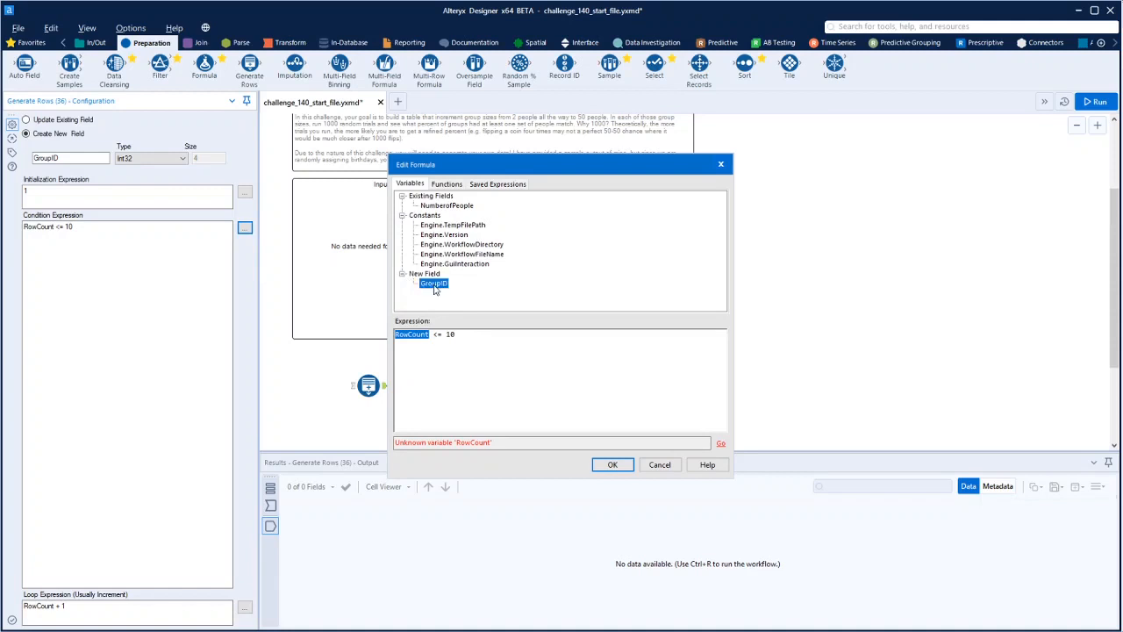
{"action": "double_click", "coordinate": [433, 282]}
{"action": "left_click", "coordinate": [455, 342]}
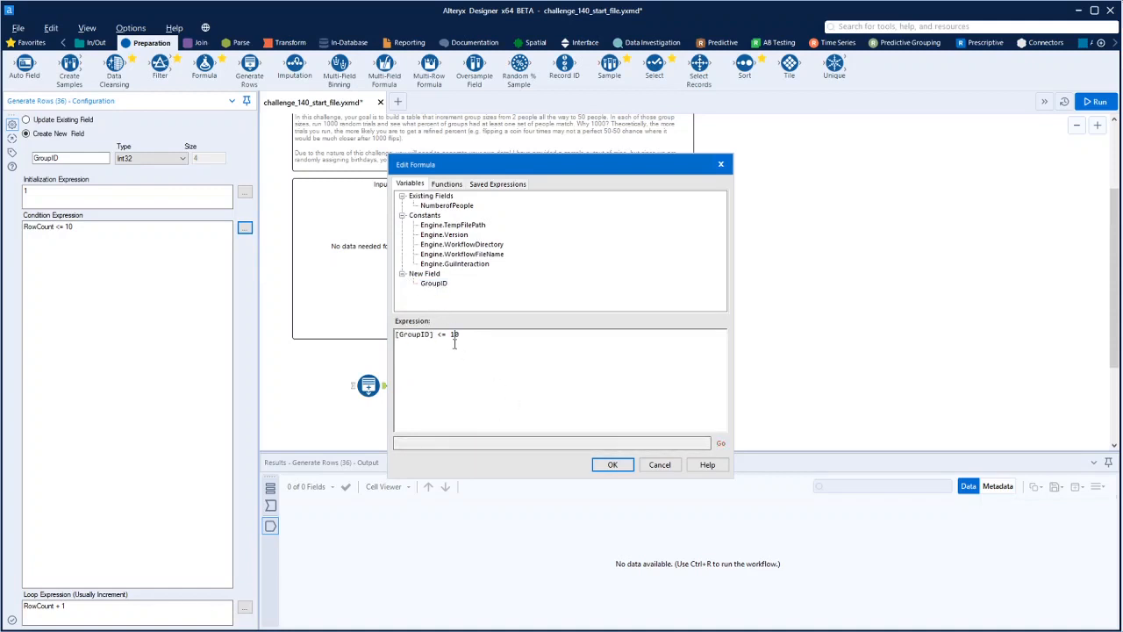
{"action": "key", "text": "BackSpace"}
{"action": "key", "text": "BackSpace"}
{"action": "double_click", "coordinate": [445, 206]}
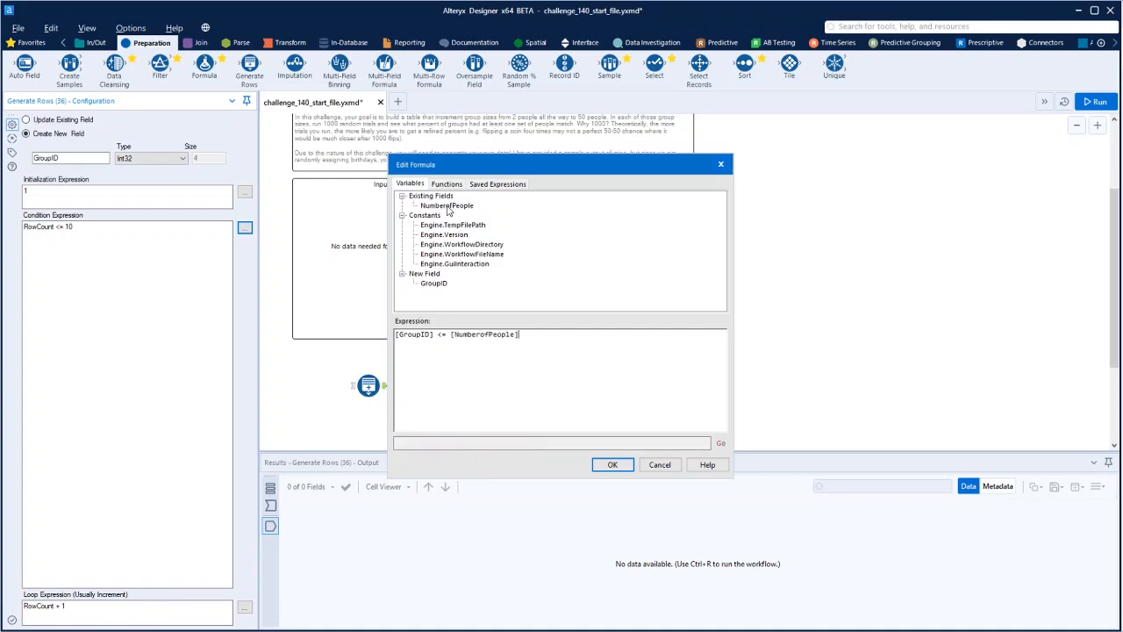
{"action": "left_click", "coordinate": [615, 466]}
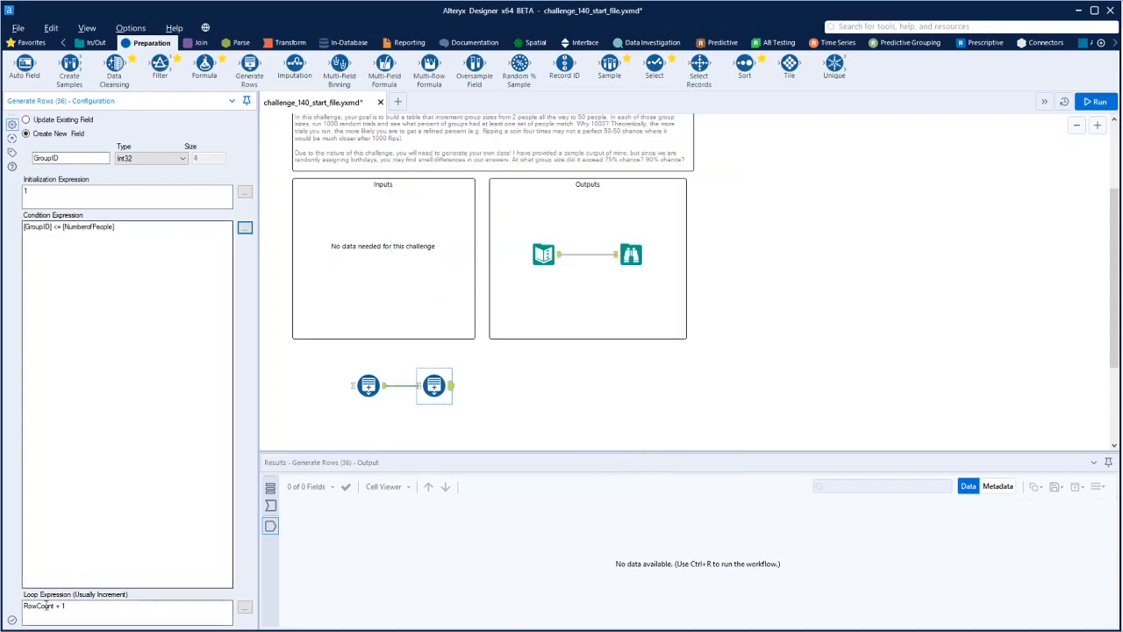
Set the second Generate Rows tool's loop expression to [GroupID] + 1 and run the workflow
{"action": "left_click_drag", "start_coordinate": [58, 606], "coordinate": [2, 605]}
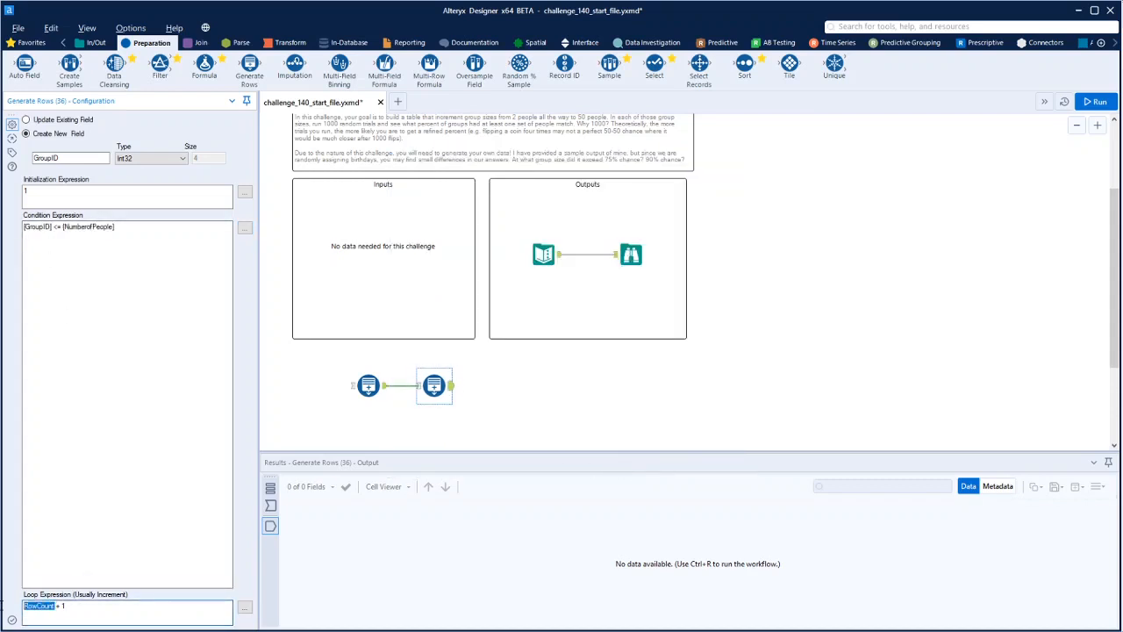
{"action": "left_click", "coordinate": [245, 607]}
{"action": "left_click_drag", "start_coordinate": [429, 335], "coordinate": [359, 333]}
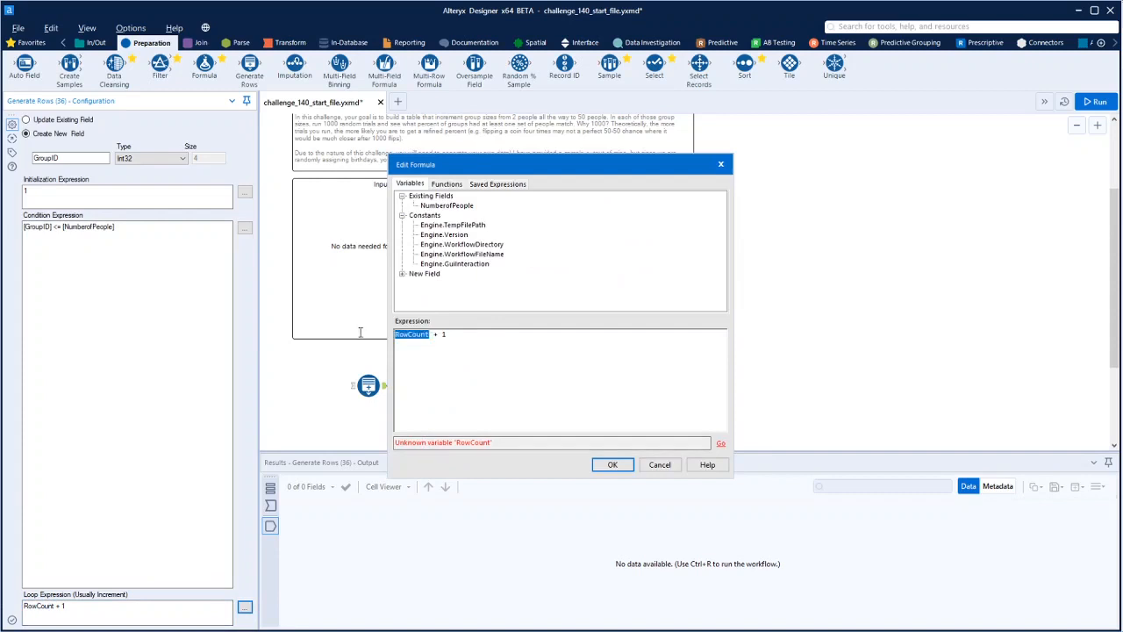
{"action": "left_click", "coordinate": [403, 275]}
{"action": "double_click", "coordinate": [433, 283]}
{"action": "left_click", "coordinate": [611, 465]}
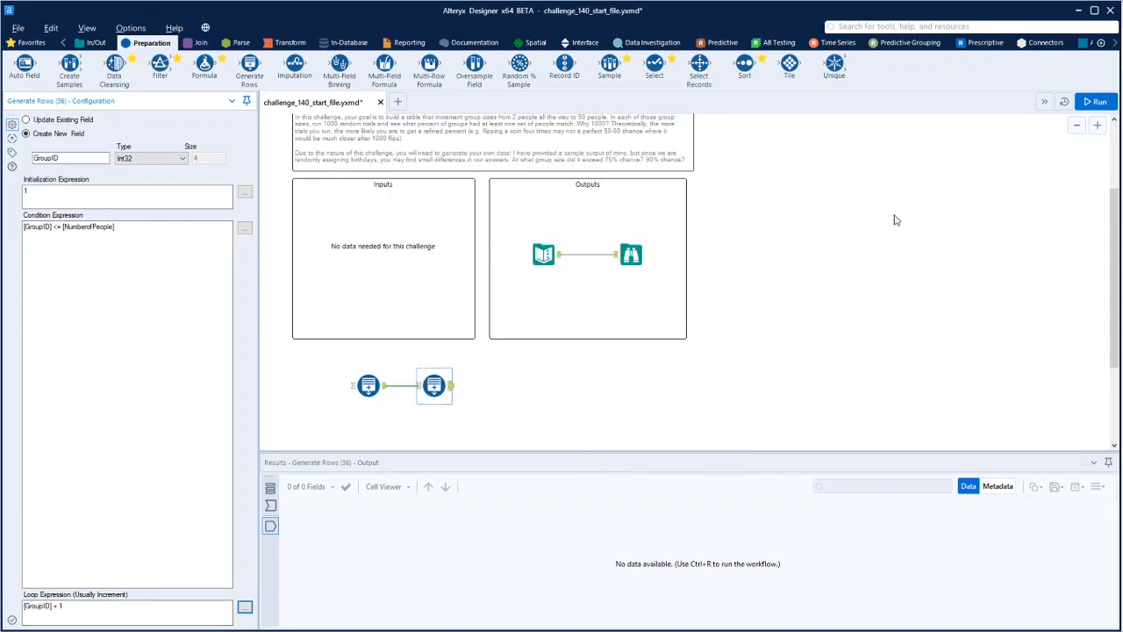
{"action": "key", "text": "ctrl+r"}
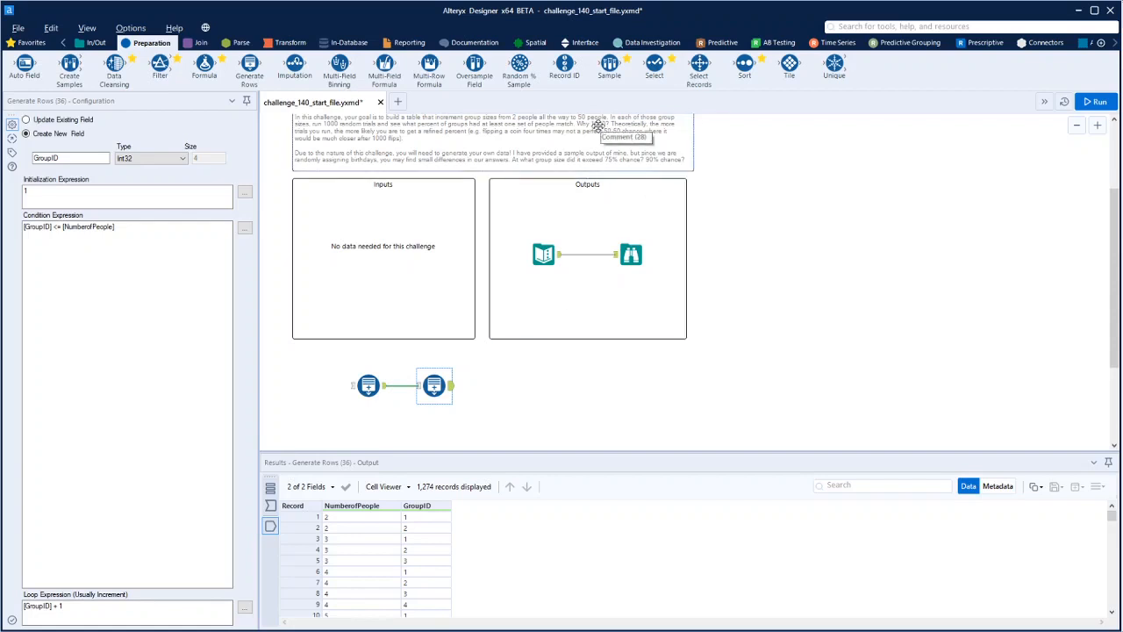
Connect a third Generate Rows tool after the second one and name its new field Trail No
{"action": "left_click_drag", "start_coordinate": [250, 66], "coordinate": [493, 391]}
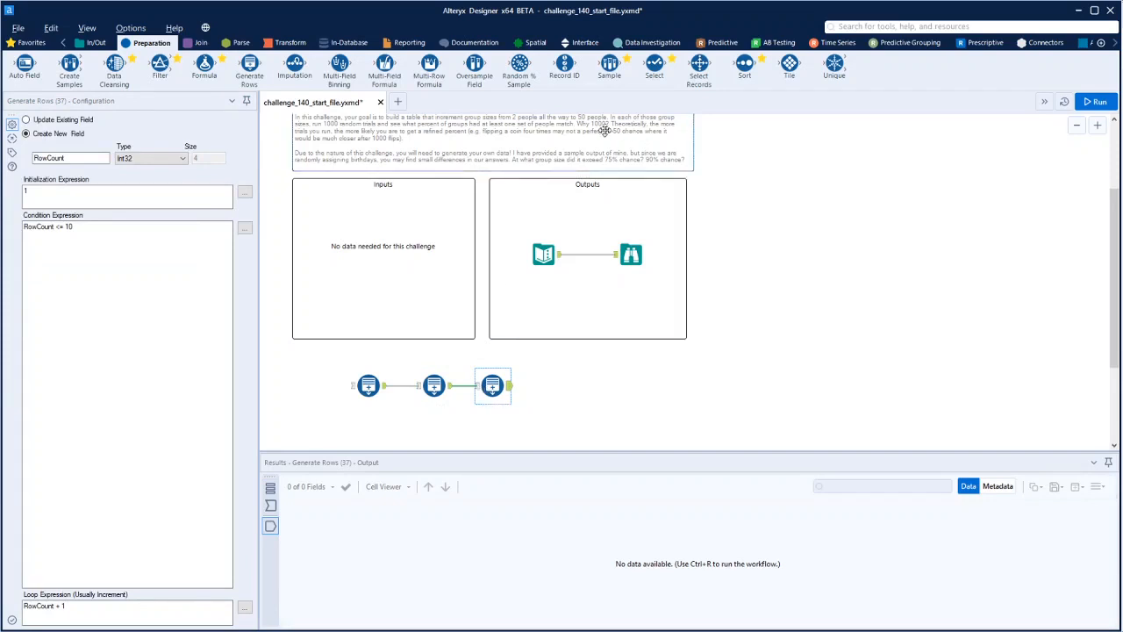
{"action": "double_click", "coordinate": [60, 158]}
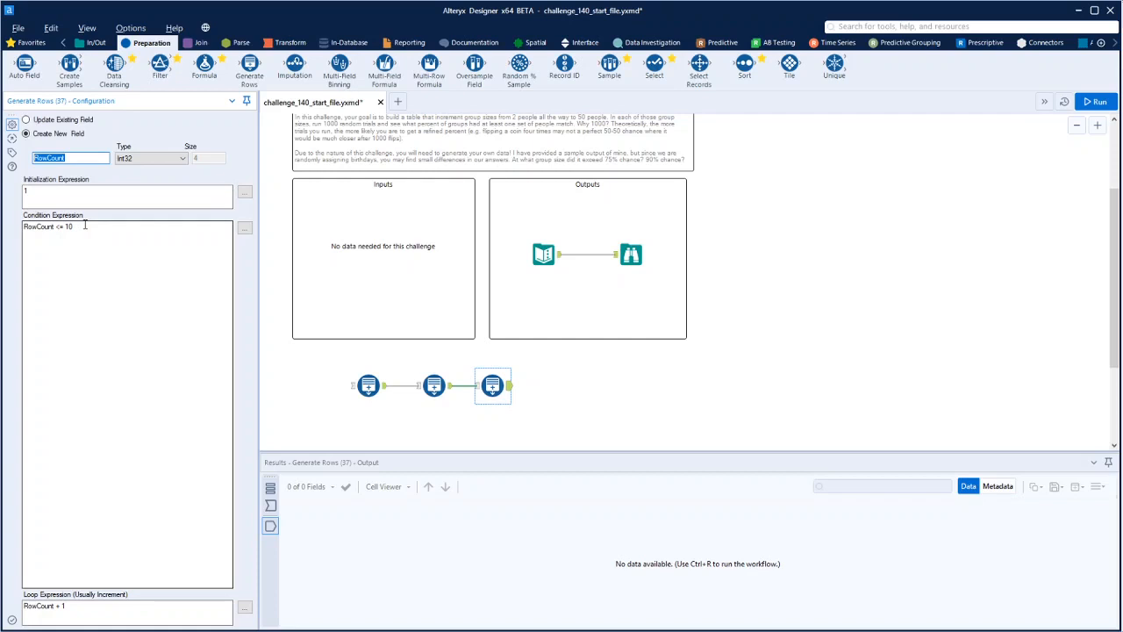
{"action": "type", "text": "1"}
Set the third Generate Rows tool's condition expression to [Trail No] <= 1000
{"action": "left_click", "coordinate": [79, 230]}
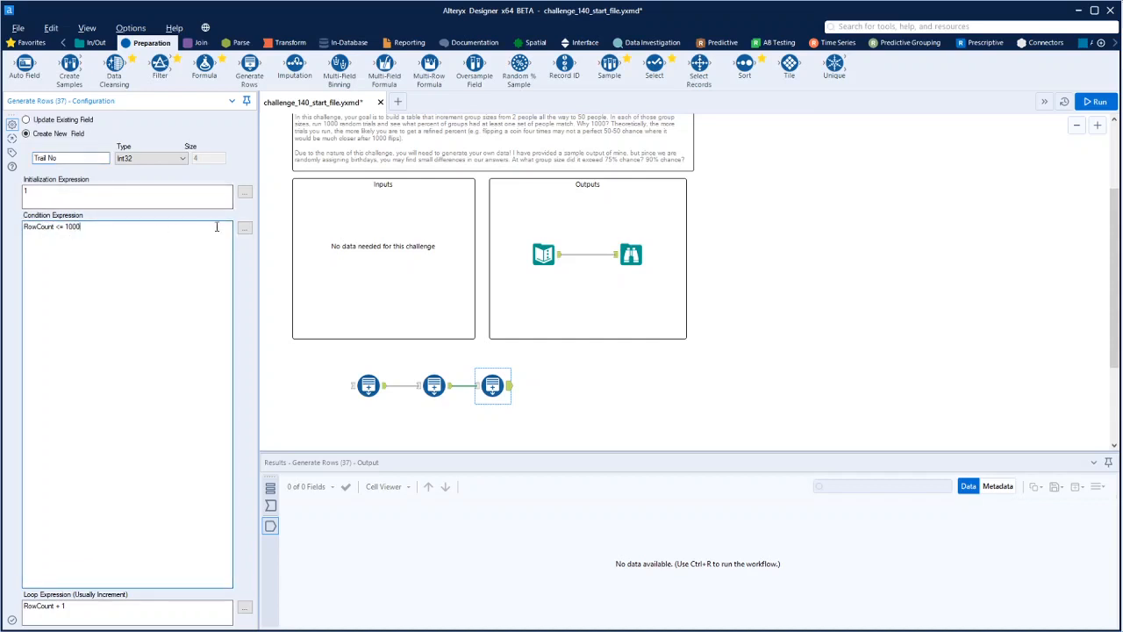
{"action": "left_click", "coordinate": [244, 228]}
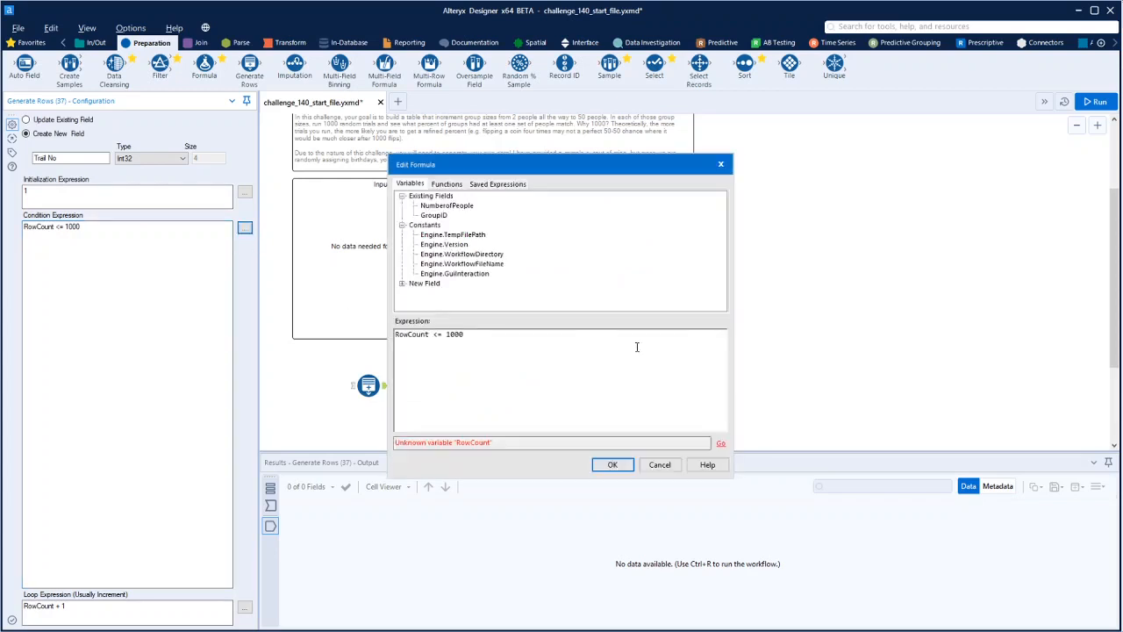
{"action": "double_click", "coordinate": [428, 334]}
{"action": "left_click", "coordinate": [402, 283]}
{"action": "double_click", "coordinate": [431, 293]}
{"action": "left_click", "coordinate": [612, 465]}
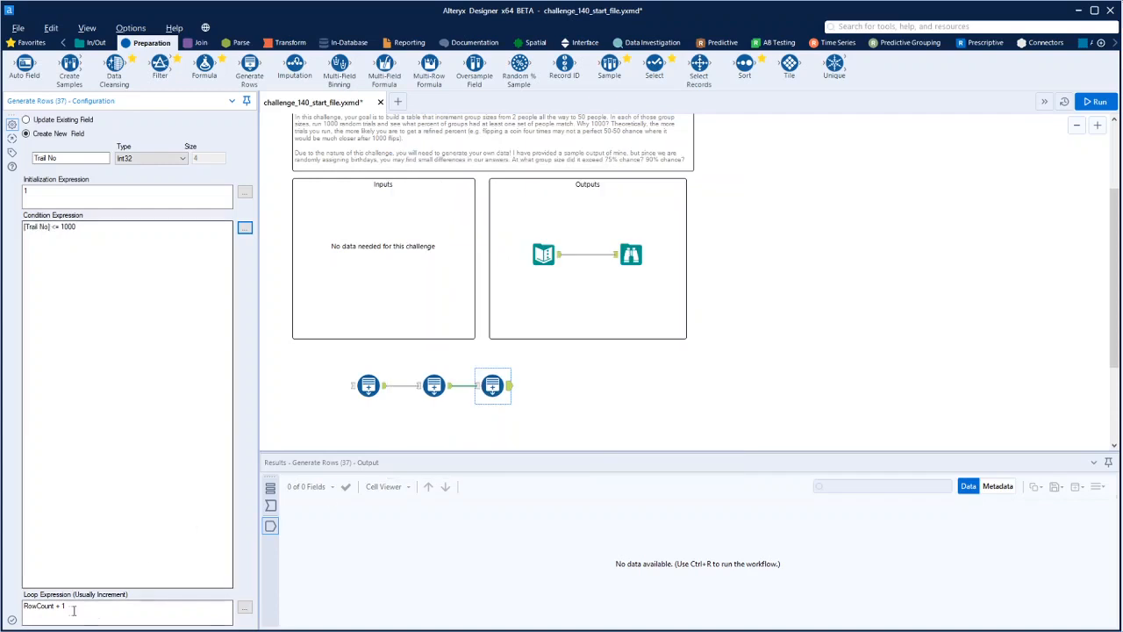
Set the third Generate Rows tool's loop expression to [Trail No] + 1
{"action": "left_click", "coordinate": [245, 607]}
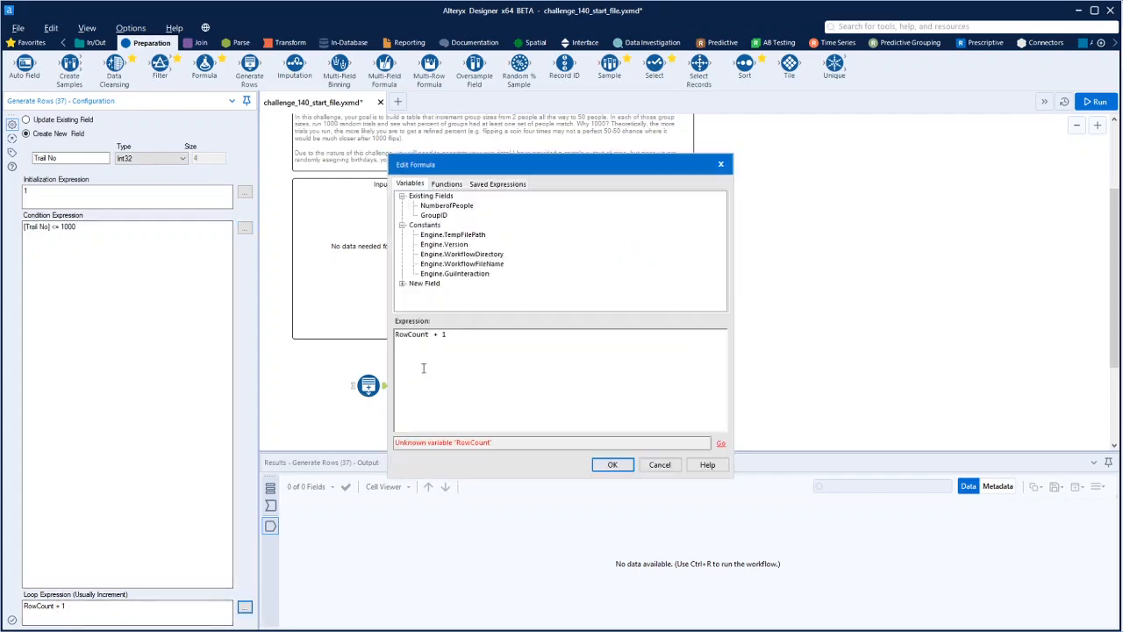
{"action": "double_click", "coordinate": [428, 335]}
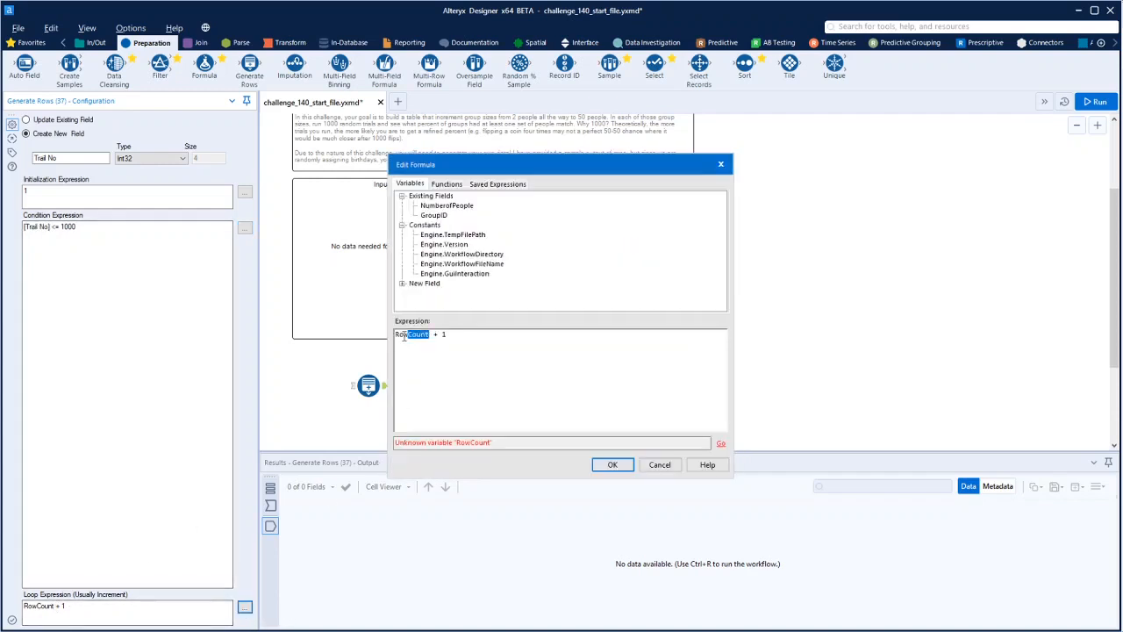
{"action": "left_click", "coordinate": [402, 284]}
{"action": "double_click", "coordinate": [432, 293]}
{"action": "left_click", "coordinate": [613, 465]}
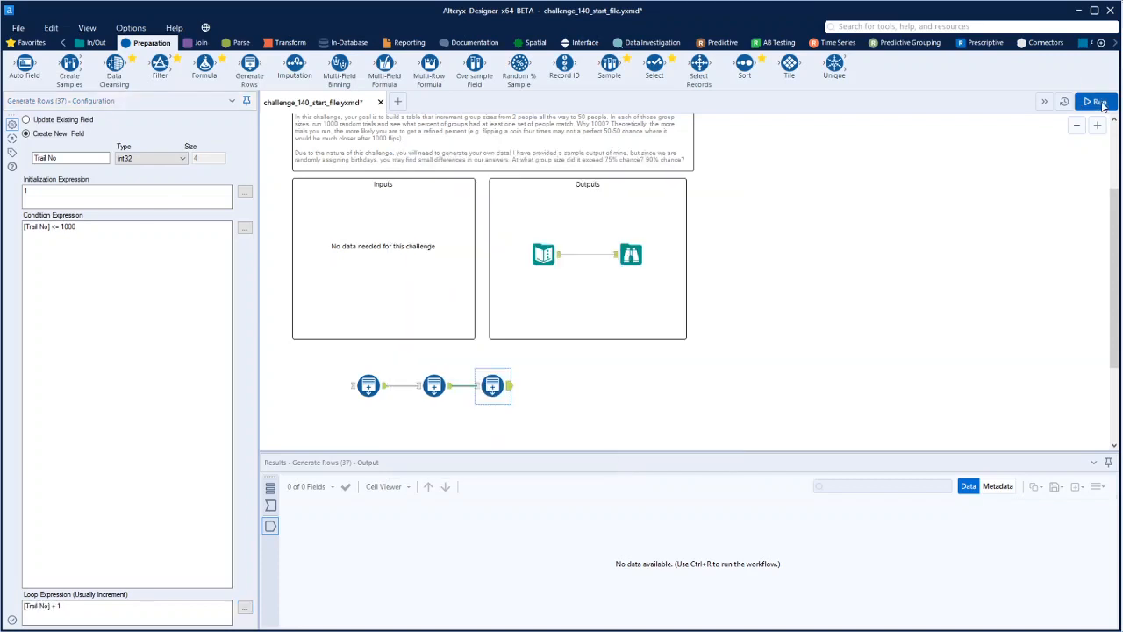
Run the workflow and review the rows output by the third Generate Rows tool
{"action": "left_click", "coordinate": [532, 385]}
{"action": "key", "text": "ctrl+r"}
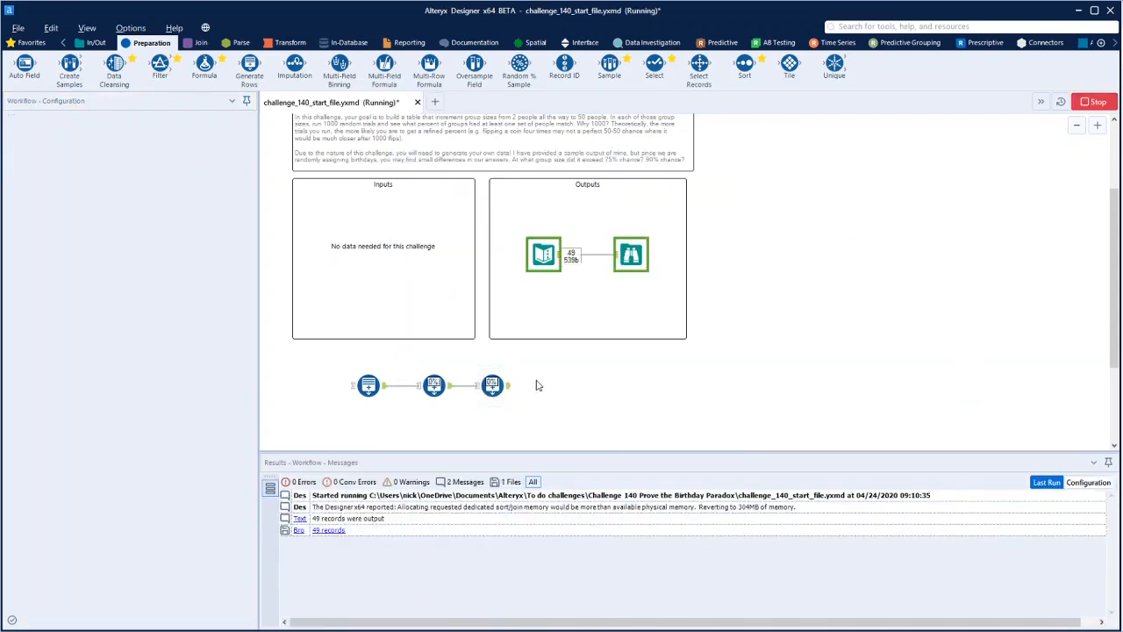
{"action": "left_click", "coordinate": [510, 391]}
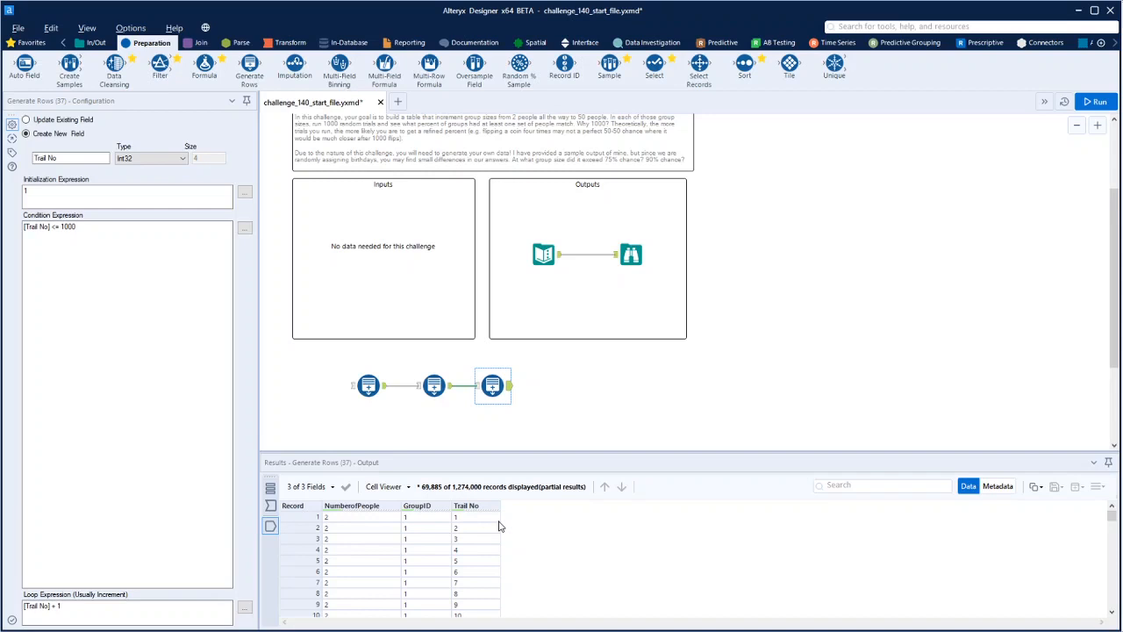
Connect a Formula tool after the third Generate Rows tool and add a new output column named Birth Date
{"action": "left_click_drag", "start_coordinate": [204, 65], "coordinate": [571, 392]}
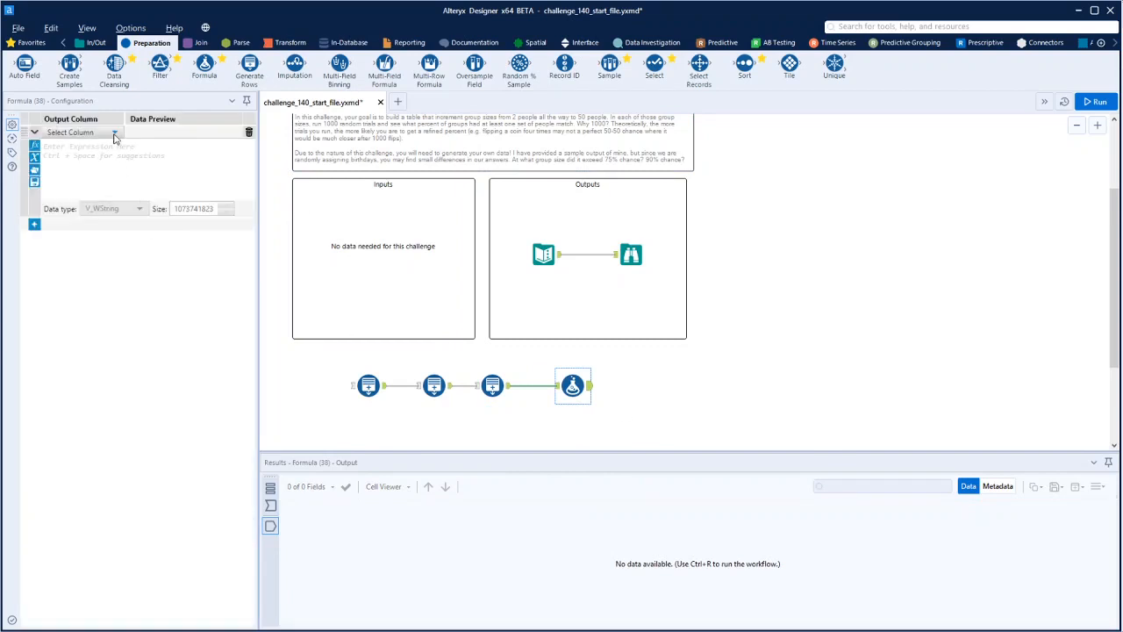
{"action": "left_click", "coordinate": [113, 132]}
{"action": "left_click", "coordinate": [100, 142]}
{"action": "type", "text": "Birthdate"}
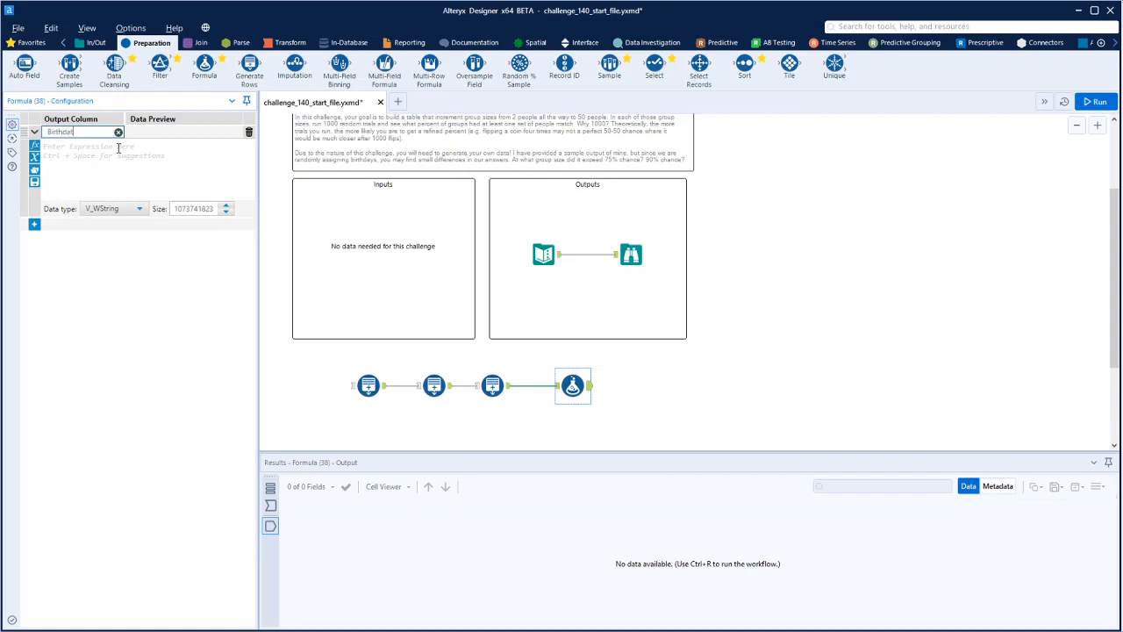
{"action": "double_click", "coordinate": [63, 136]}
{"action": "key", "text": "BackSpace"}
Set the Birth Date expression to RandInt(365) using the Math function, with data type Int32
{"action": "left_click", "coordinate": [34, 146]}
{"action": "scroll", "coordinate": [103, 248], "scroll_direction": "down", "scroll_amount": 1}
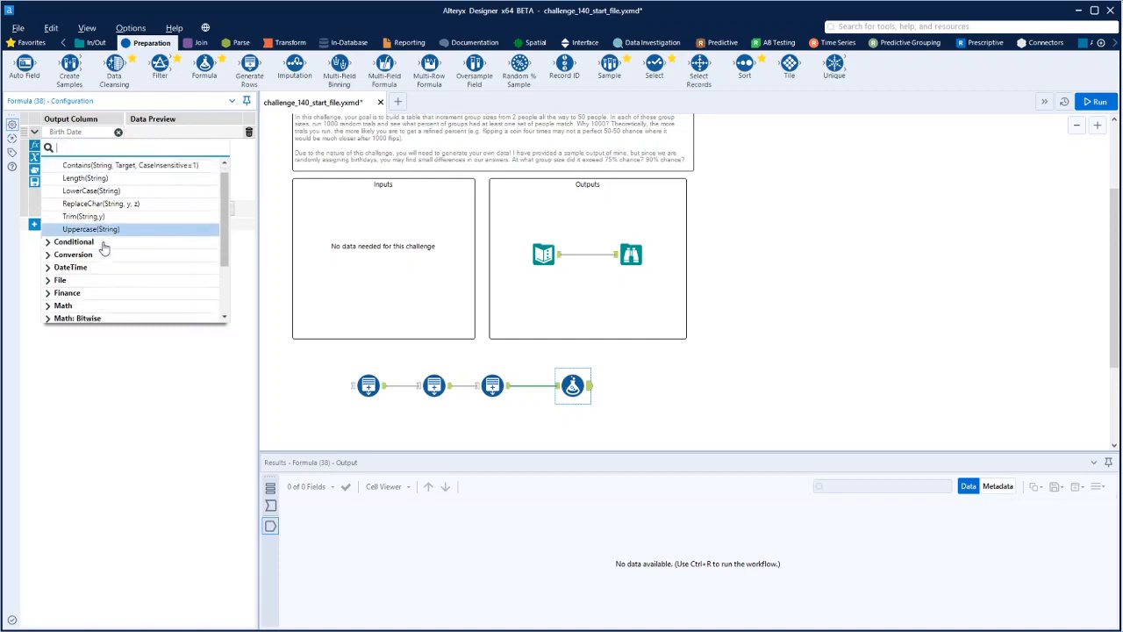
{"action": "scroll", "coordinate": [103, 248], "scroll_direction": "down", "scroll_amount": 2}
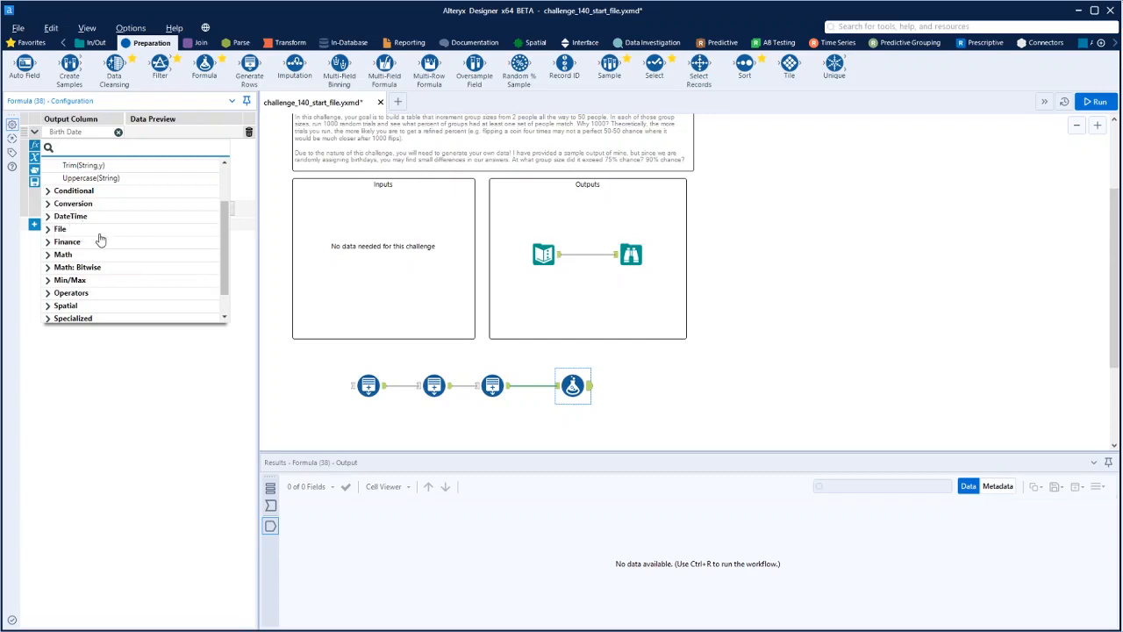
{"action": "scroll", "coordinate": [100, 238], "scroll_direction": "down", "scroll_amount": 1}
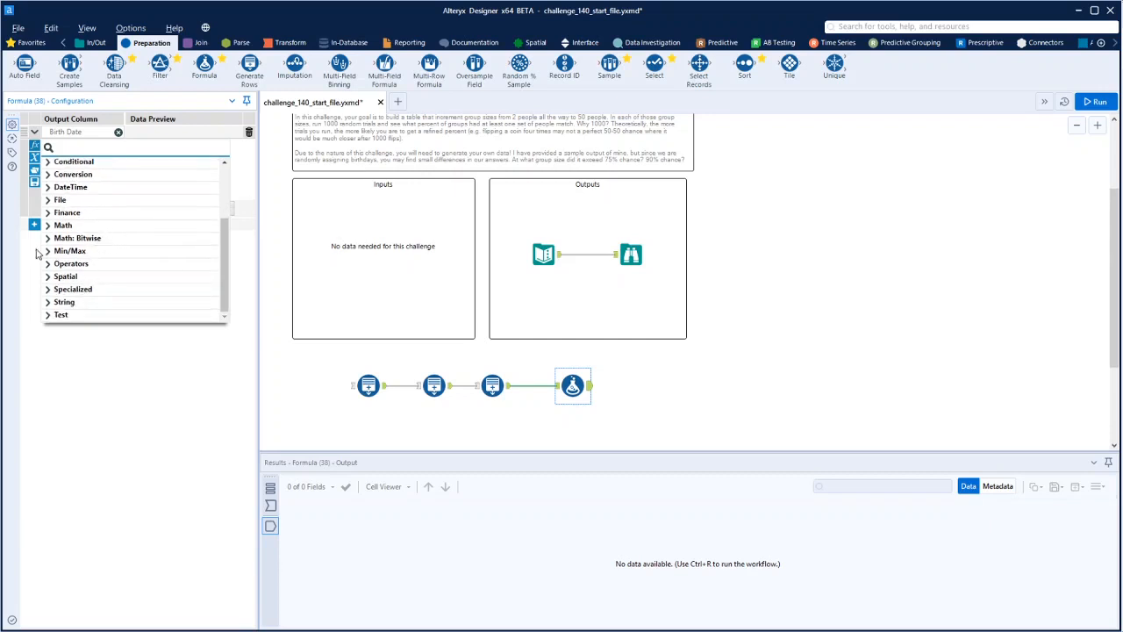
{"action": "left_click", "coordinate": [49, 225]}
{"action": "scroll", "coordinate": [136, 232], "scroll_direction": "down", "scroll_amount": 5}
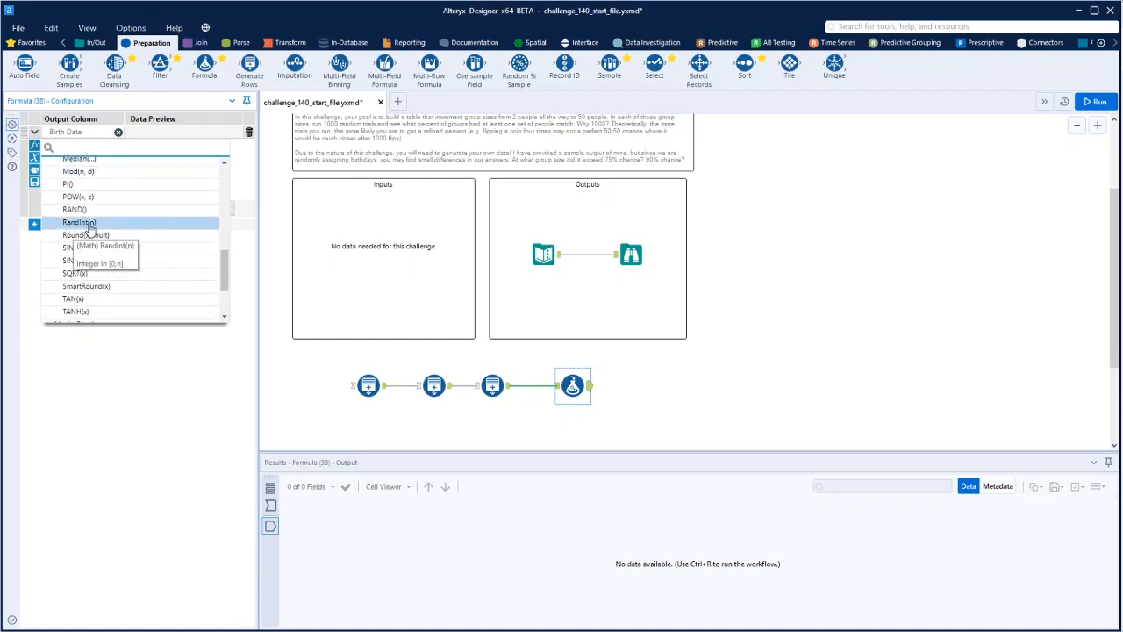
{"action": "left_click", "coordinate": [87, 222]}
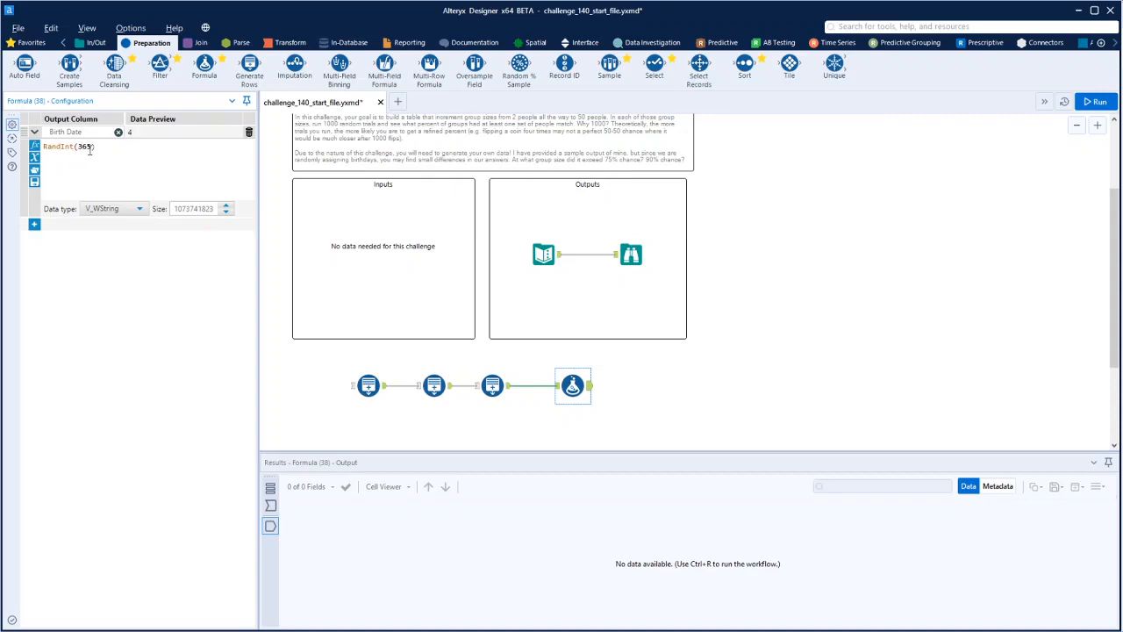
{"action": "left_click", "coordinate": [139, 210]}
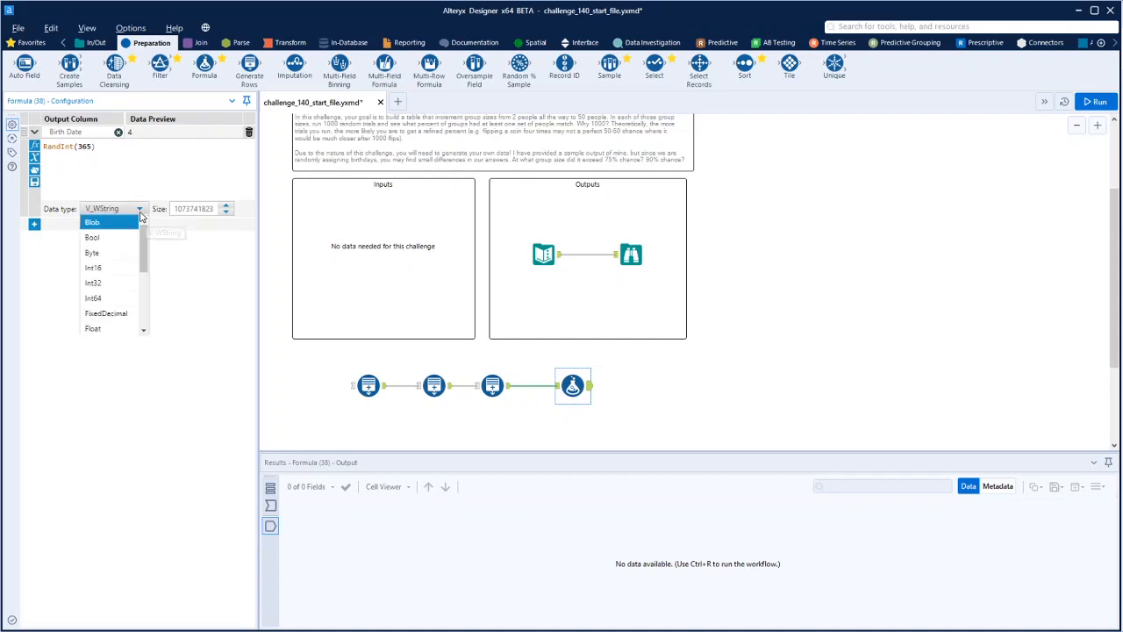
{"action": "left_click", "coordinate": [102, 285]}
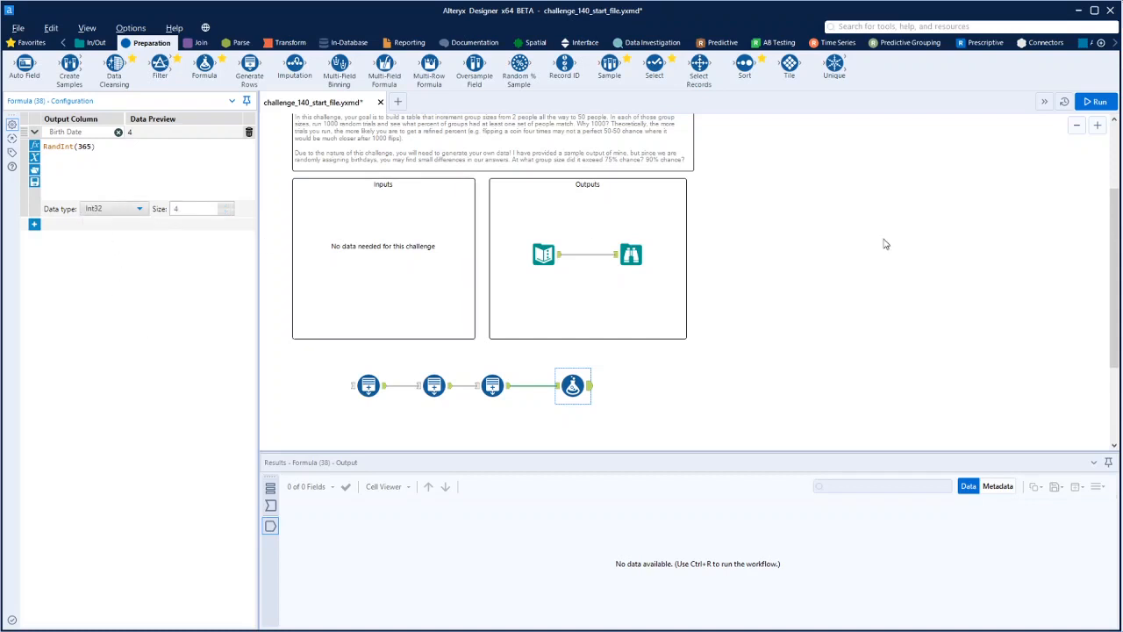
Run the workflow and review the Birth Date values output by the Formula tool
{"action": "left_click", "coordinate": [1097, 102]}
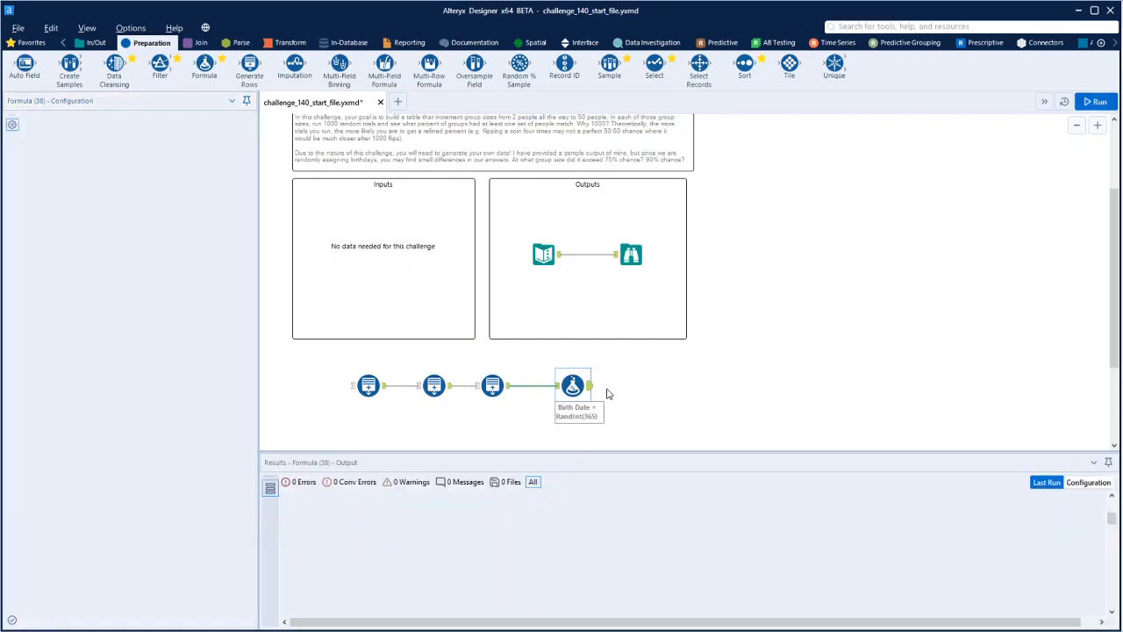
{"action": "left_click", "coordinate": [575, 386]}
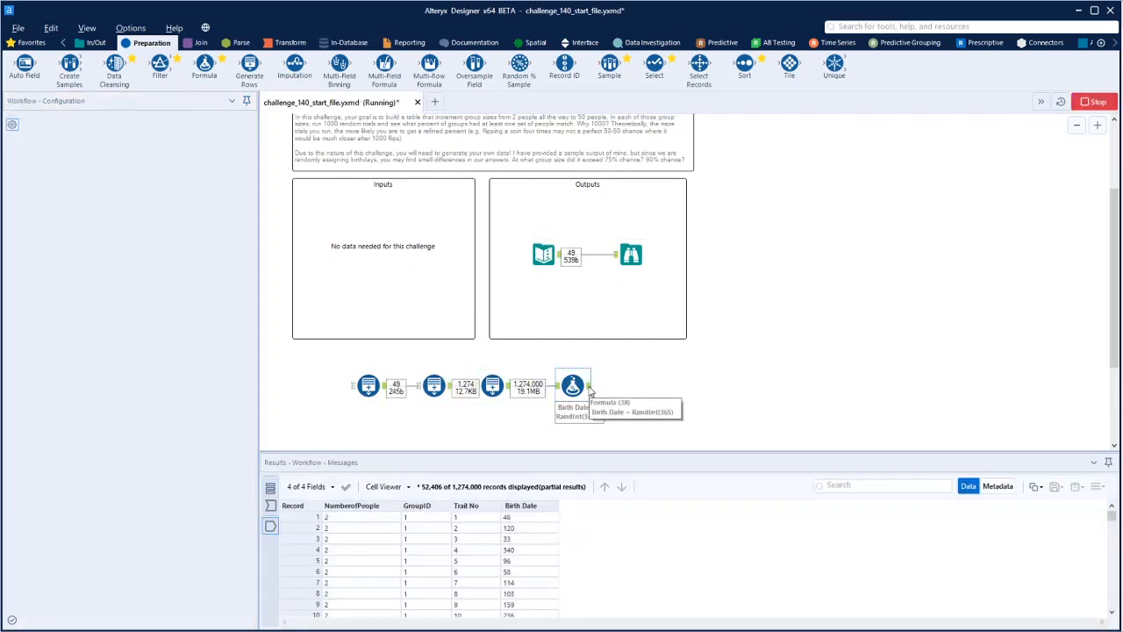
{"action": "scroll", "coordinate": [531, 553], "scroll_direction": "down", "scroll_amount": 10}
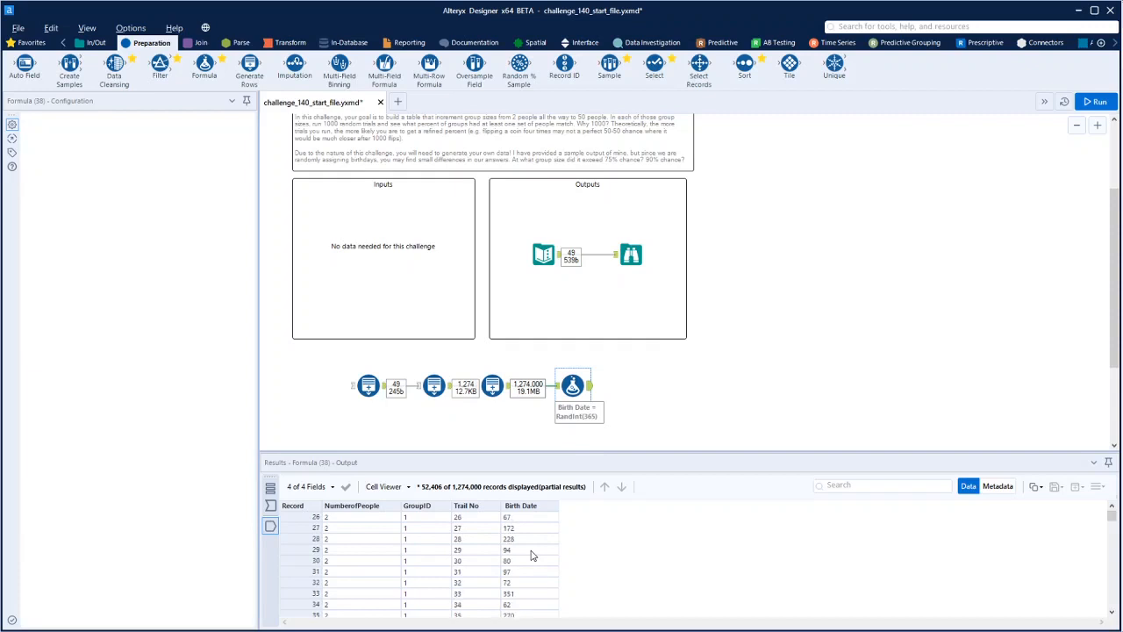
{"action": "scroll", "coordinate": [531, 555], "scroll_direction": "down", "scroll_amount": 18}
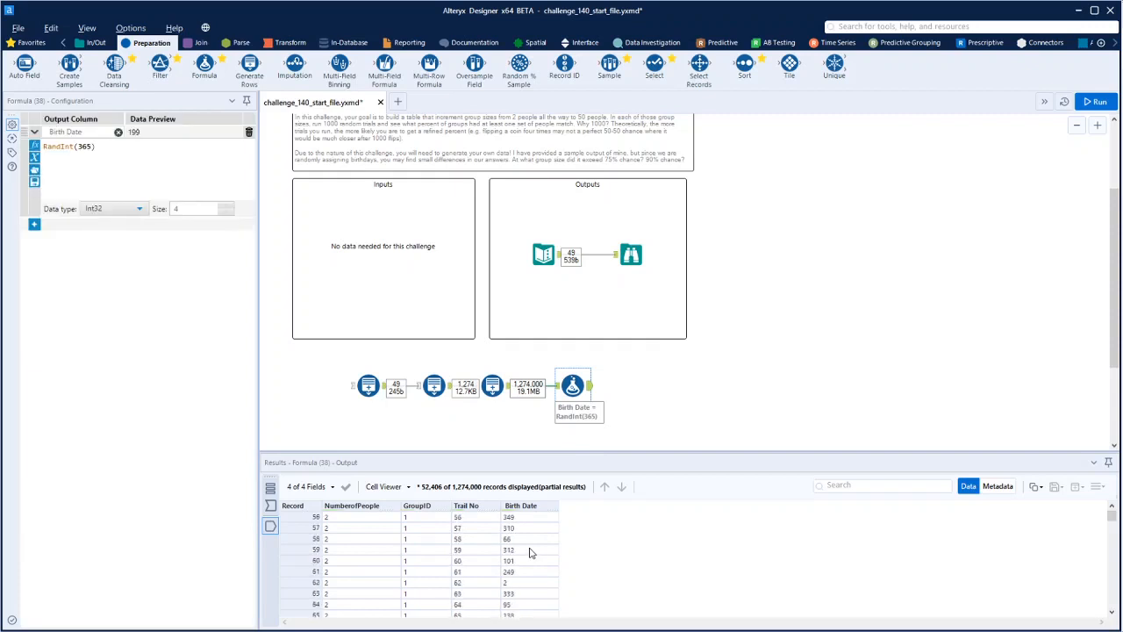
{"action": "scroll", "coordinate": [530, 553], "scroll_direction": "down", "scroll_amount": 19}
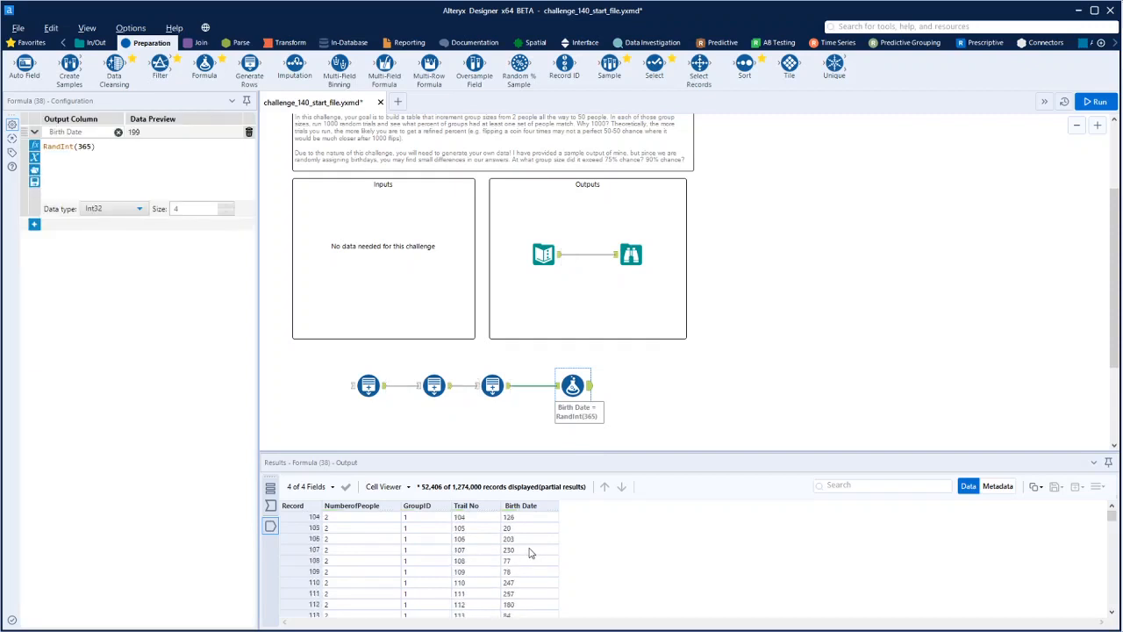
{"action": "scroll", "coordinate": [530, 553], "scroll_direction": "up", "scroll_amount": 20}
{"action": "scroll", "coordinate": [530, 554], "scroll_direction": "up", "scroll_amount": 18}
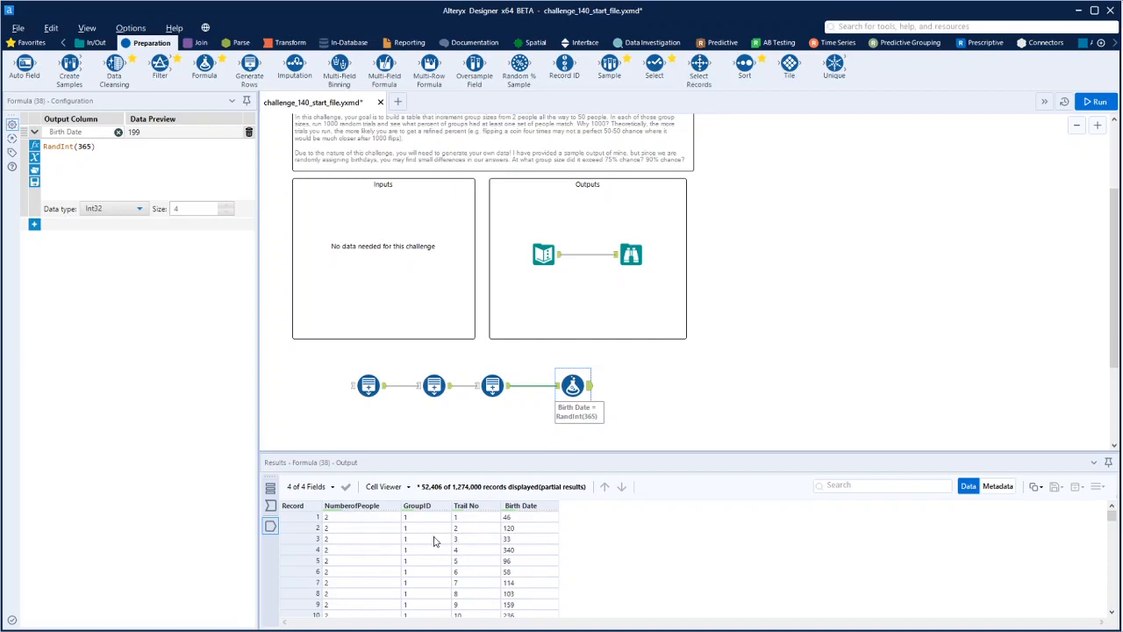
Connect a Summarize tool after the Formula tool
{"action": "left_click", "coordinate": [291, 42]}
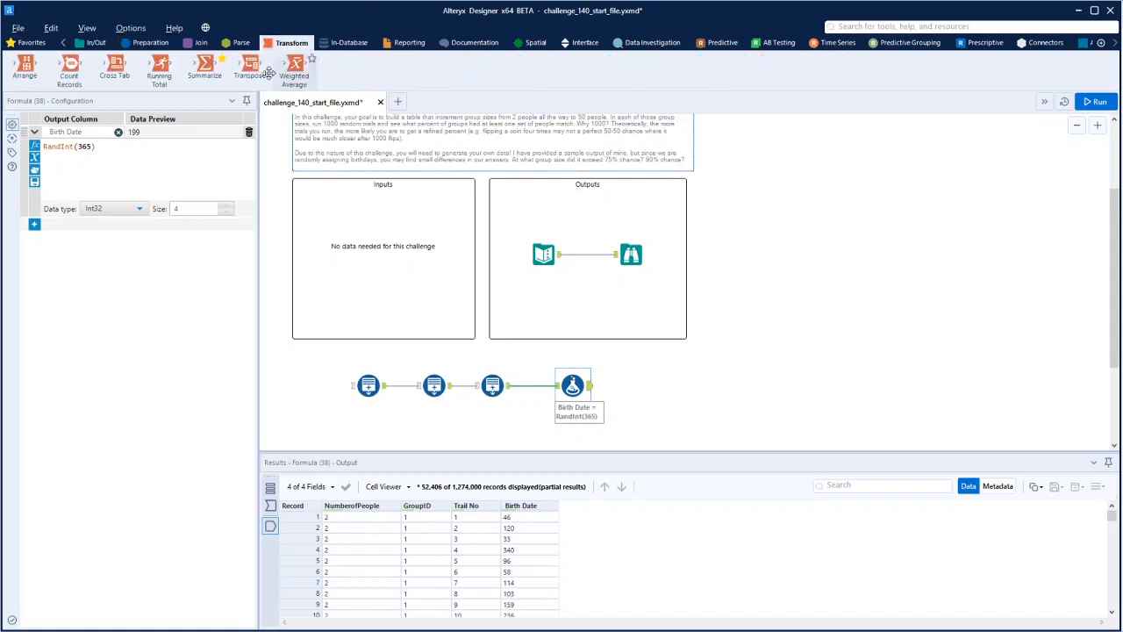
{"action": "left_click_drag", "start_coordinate": [205, 67], "coordinate": [650, 388]}
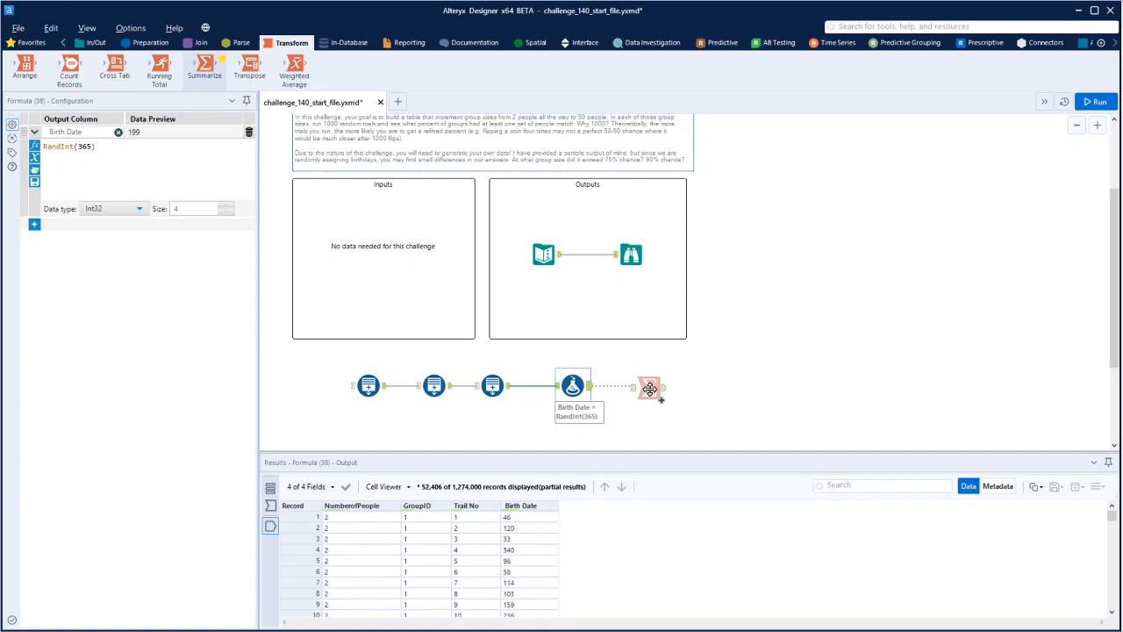
{"action": "left_click_drag", "start_coordinate": [650, 388], "coordinate": [648, 387]}
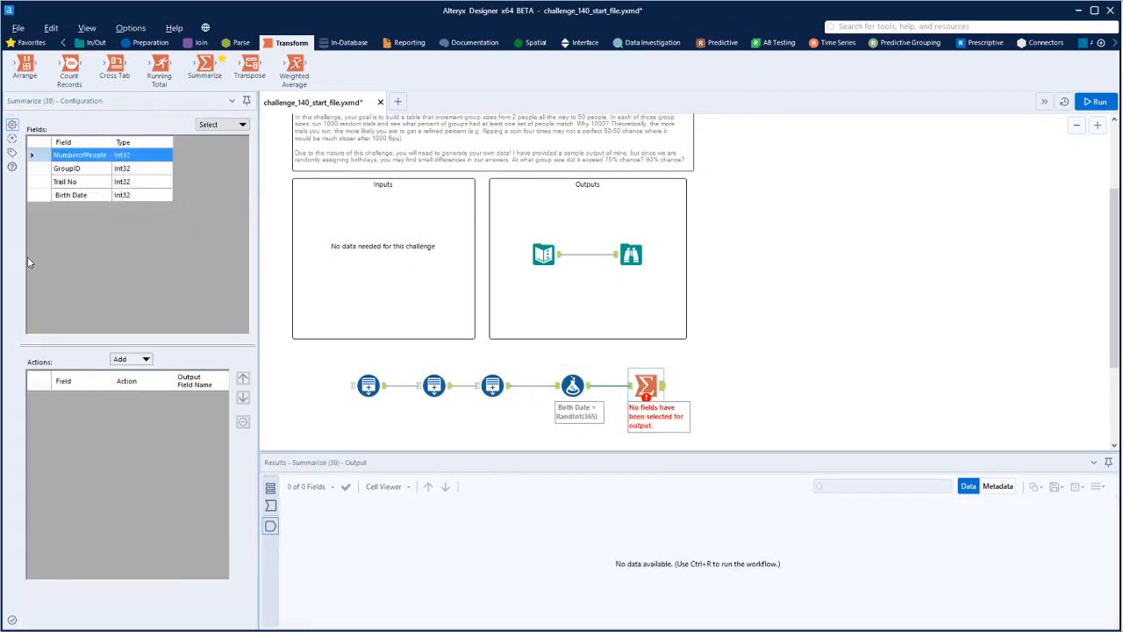
Add Group By actions for NumberofPeople and Trail No in the Summarize tool
{"action": "left_click", "coordinate": [146, 359]}
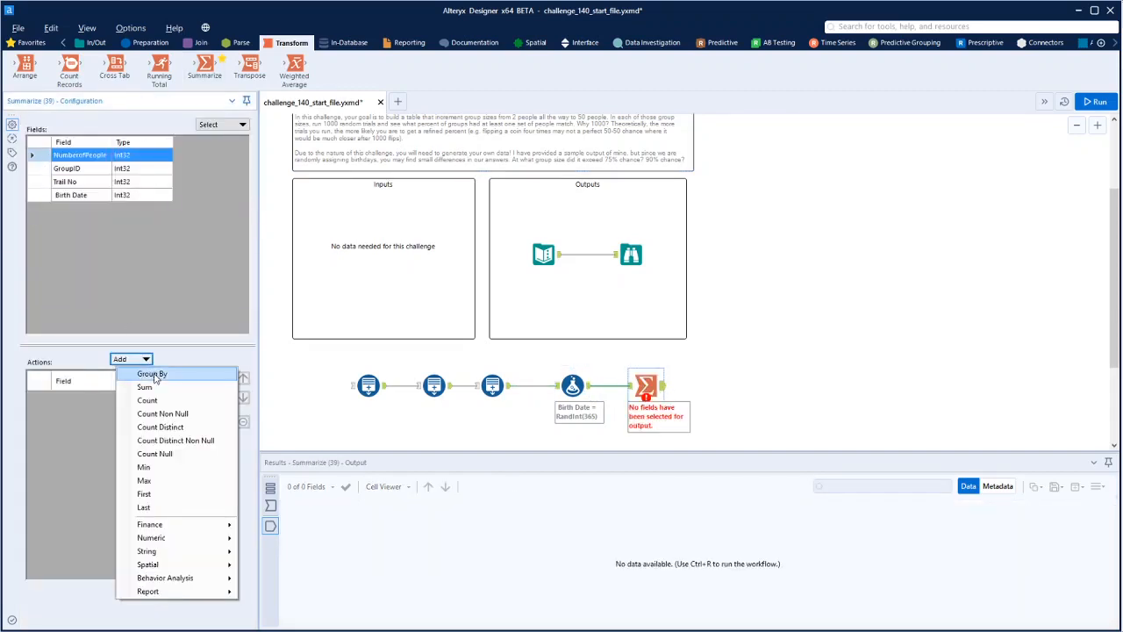
{"action": "left_click", "coordinate": [155, 375]}
{"action": "left_click", "coordinate": [48, 182]}
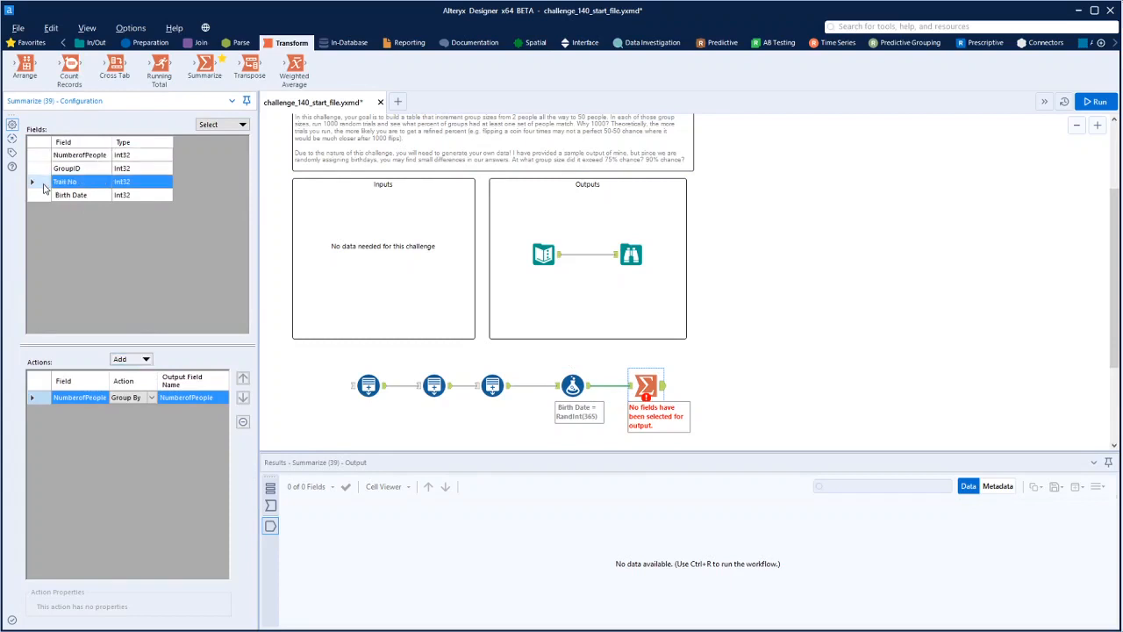
{"action": "left_click", "coordinate": [147, 360]}
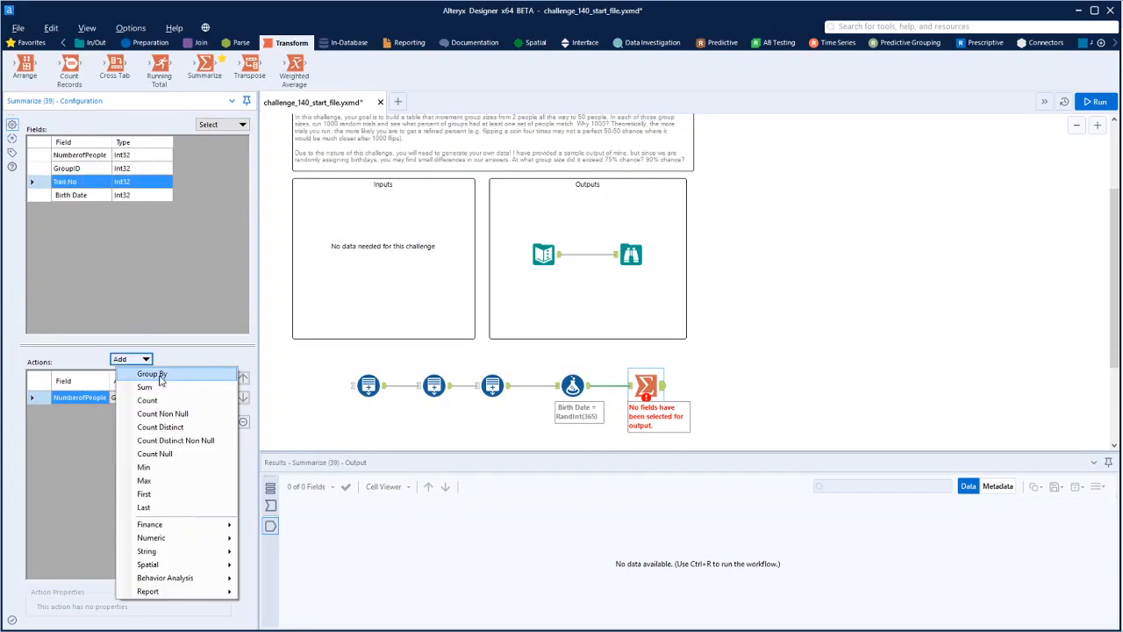
{"action": "left_click", "coordinate": [152, 375]}
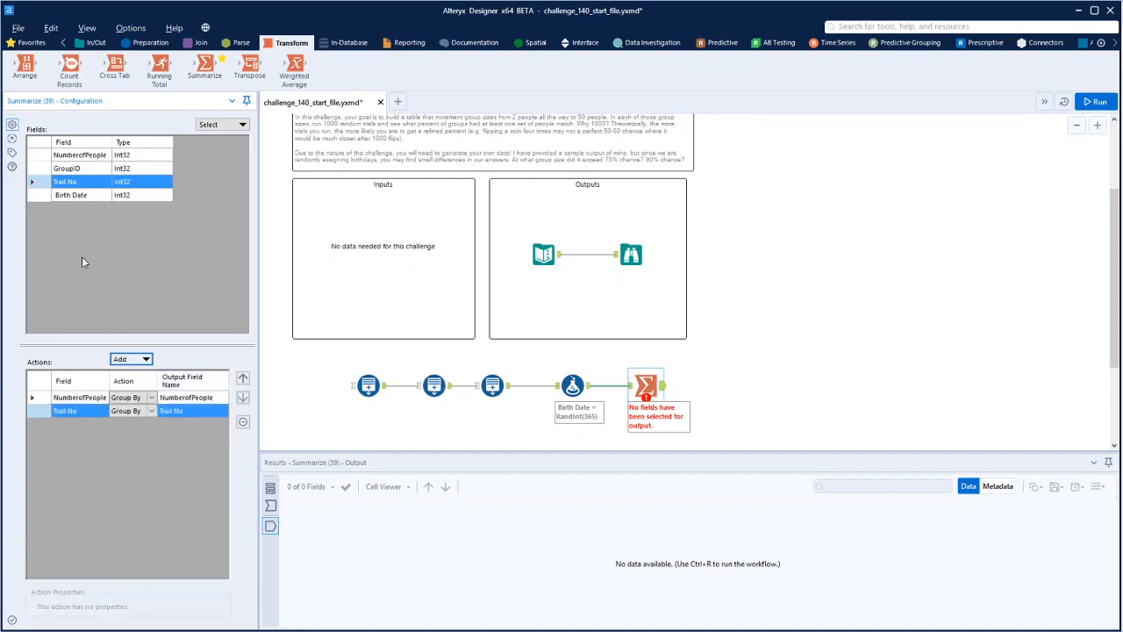
Add Birth Date to the Summarize actions twice, once as Group By and once as Count
{"action": "left_click", "coordinate": [70, 194]}
{"action": "left_click", "coordinate": [145, 359]}
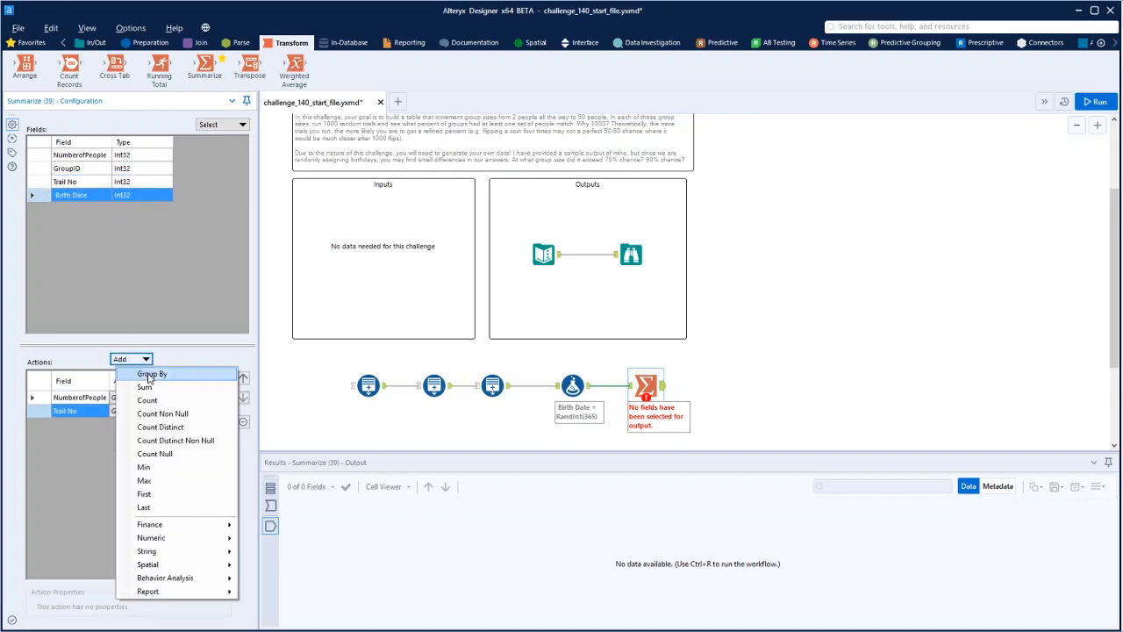
{"action": "left_click", "coordinate": [149, 375]}
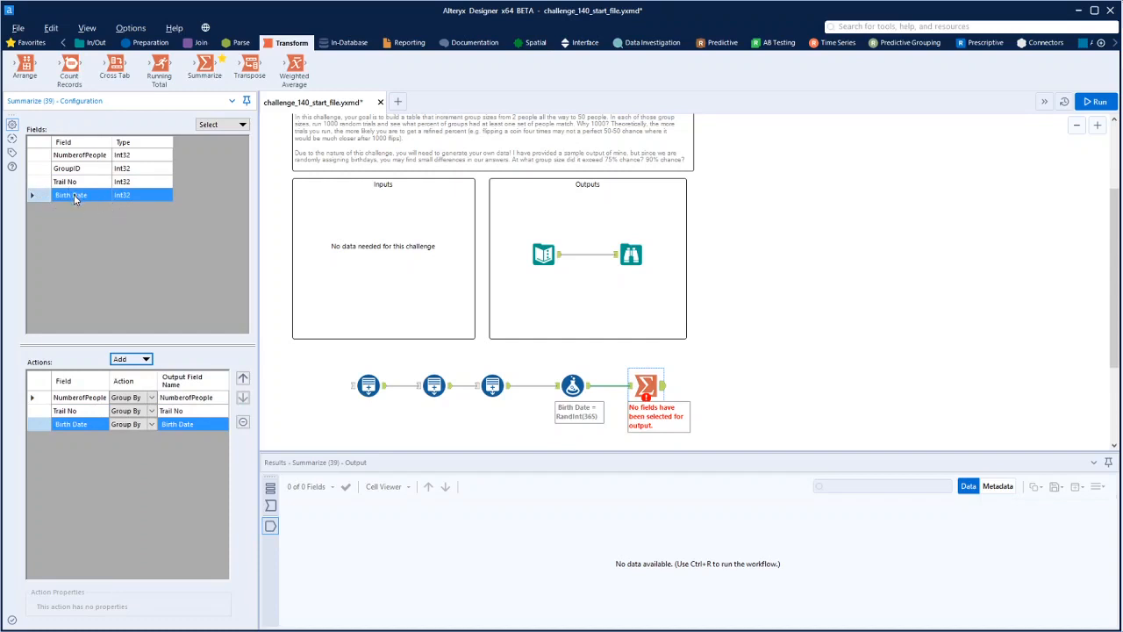
{"action": "left_click", "coordinate": [145, 360]}
{"action": "left_click", "coordinate": [147, 400]}
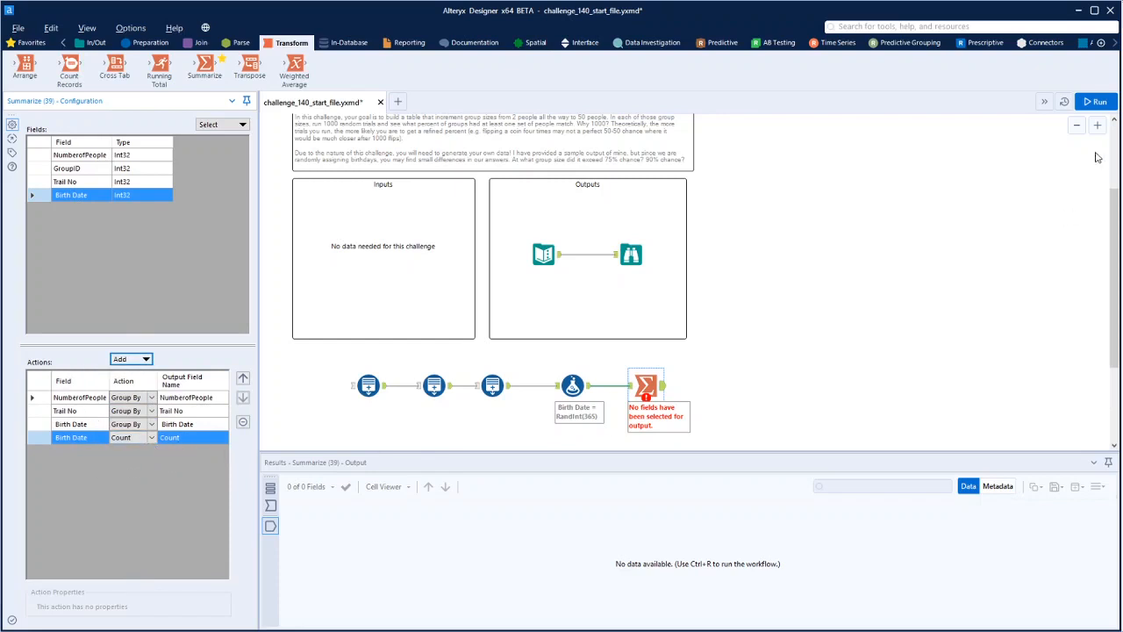
Run the workflow and examine the Summarize output for trials where a birth date occurs more than once
{"action": "left_click", "coordinate": [713, 370]}
{"action": "key", "text": "ctrl+r"}
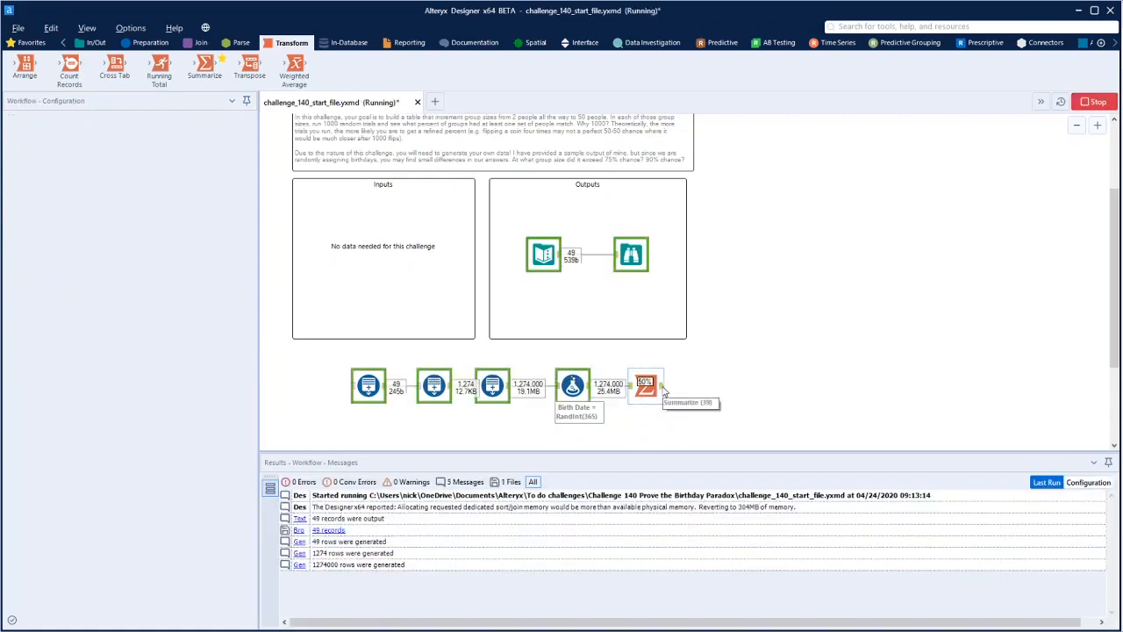
{"action": "left_click", "coordinate": [659, 389]}
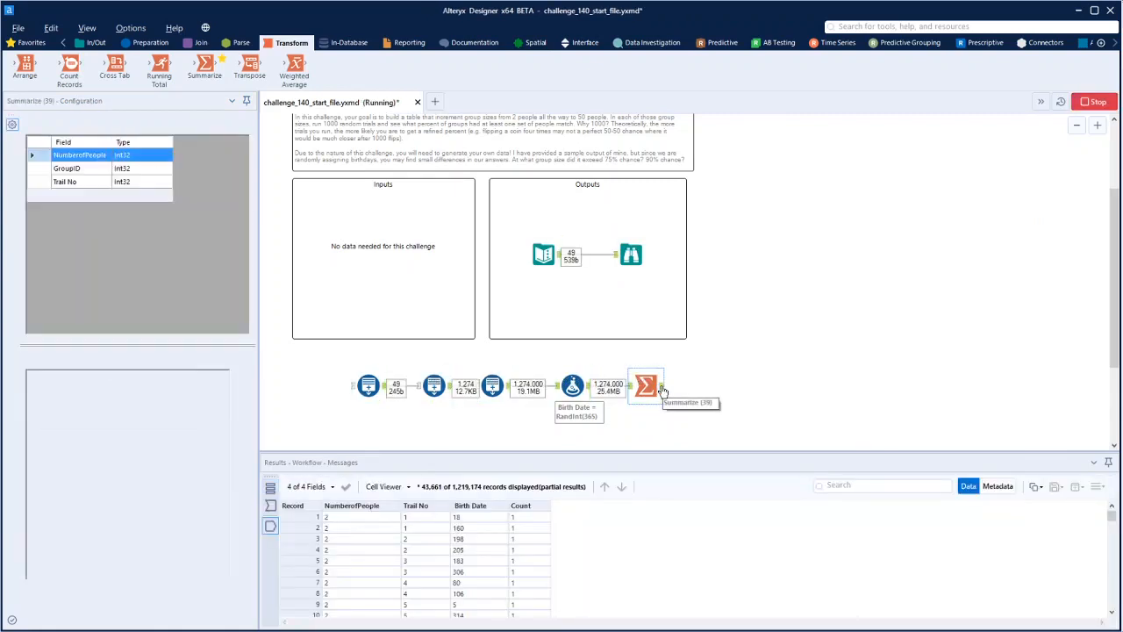
{"action": "scroll", "coordinate": [550, 554], "scroll_direction": "down", "scroll_amount": 18}
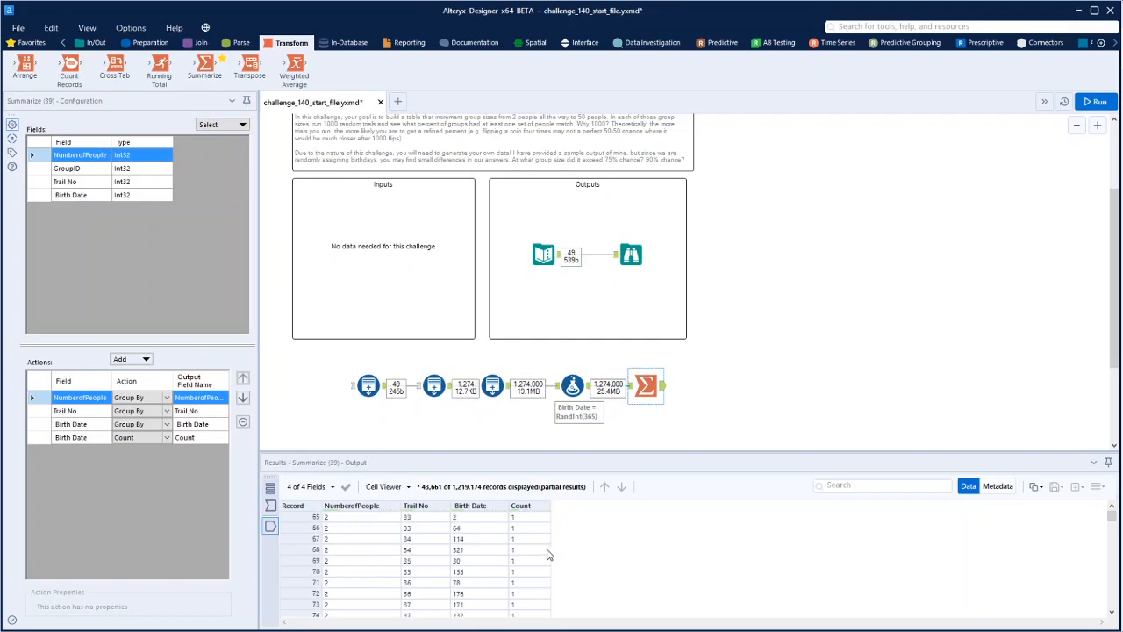
{"action": "left_click_drag", "start_coordinate": [1109, 516], "coordinate": [1112, 520]}
{"action": "left_click", "coordinate": [514, 553]}
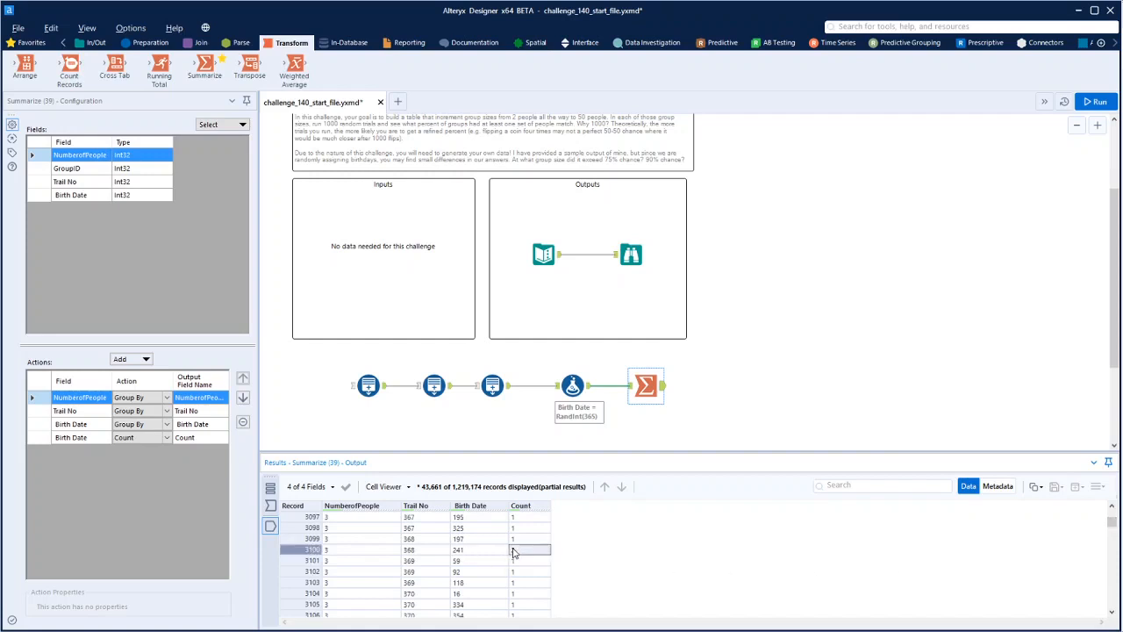
{"action": "left_click_drag", "start_coordinate": [514, 553], "coordinate": [389, 556]}
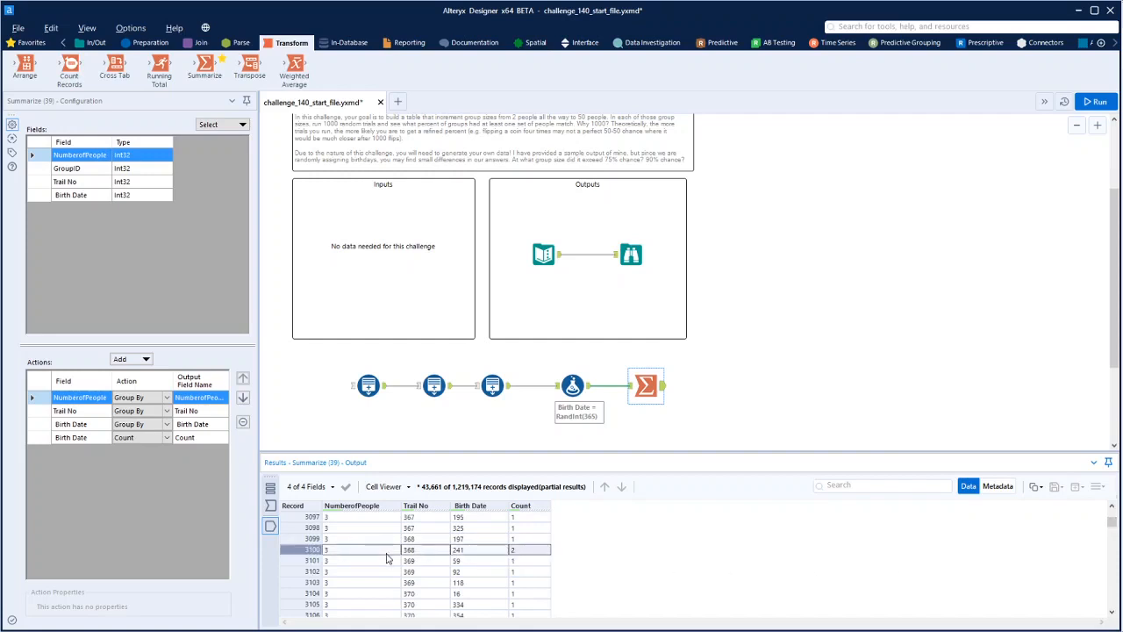
Connect a Filter tool after the Summarize tool with the basic condition Count != 1
{"action": "left_click", "coordinate": [152, 46]}
{"action": "left_click_drag", "start_coordinate": [821, 383], "coordinate": [718, 387]}
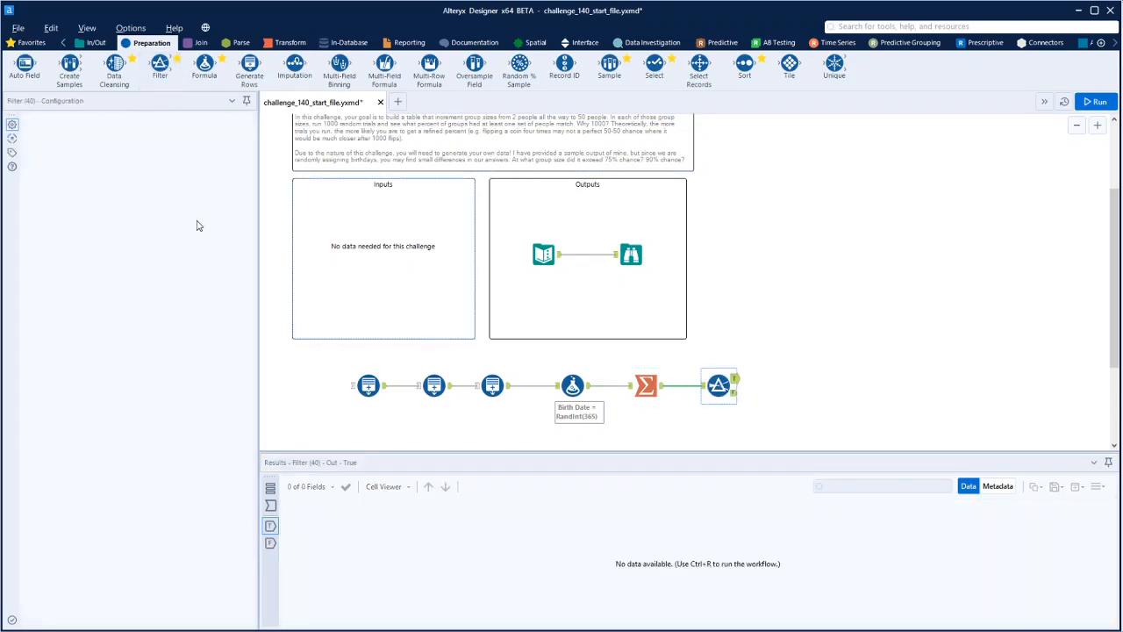
{"action": "left_click", "coordinate": [110, 170]}
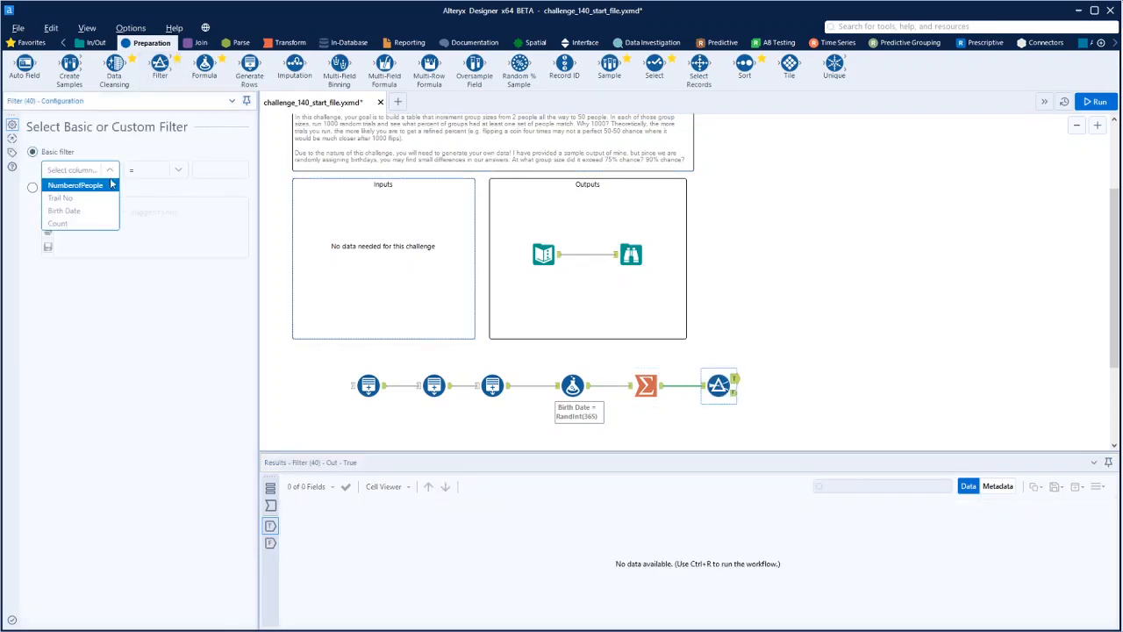
{"action": "left_click", "coordinate": [92, 225]}
{"action": "left_click", "coordinate": [162, 169]}
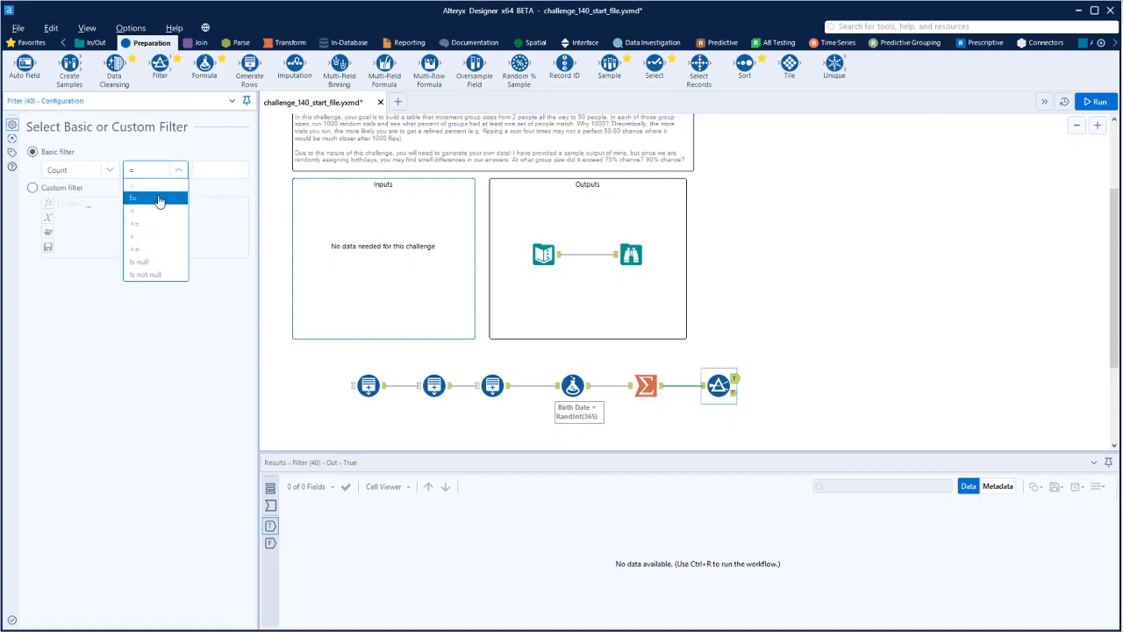
{"action": "left_click", "coordinate": [158, 200]}
{"action": "left_click", "coordinate": [210, 173]}
{"action": "type", "text": "1"}
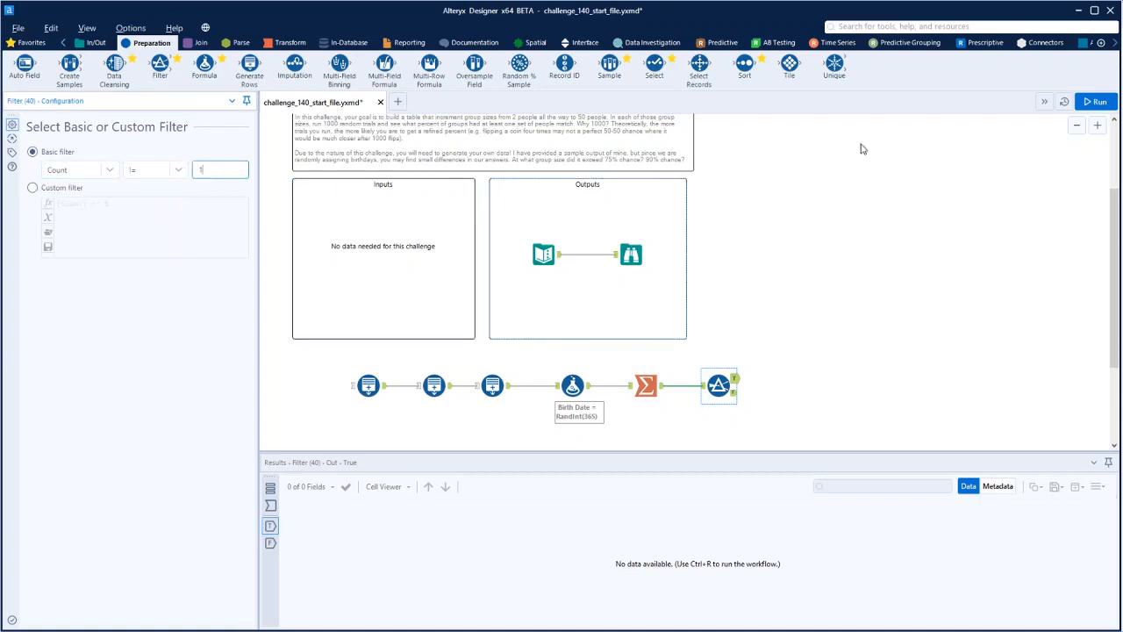
Run the workflow and review the records in the Filter tool's True output
{"action": "left_click", "coordinate": [1091, 98]}
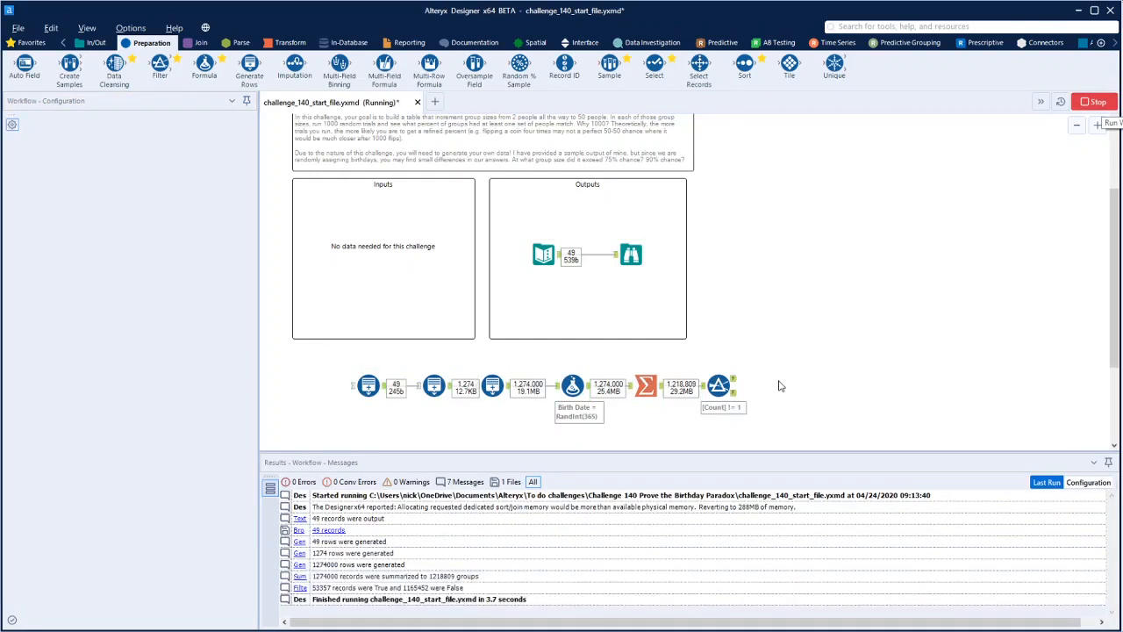
{"action": "left_click", "coordinate": [734, 383]}
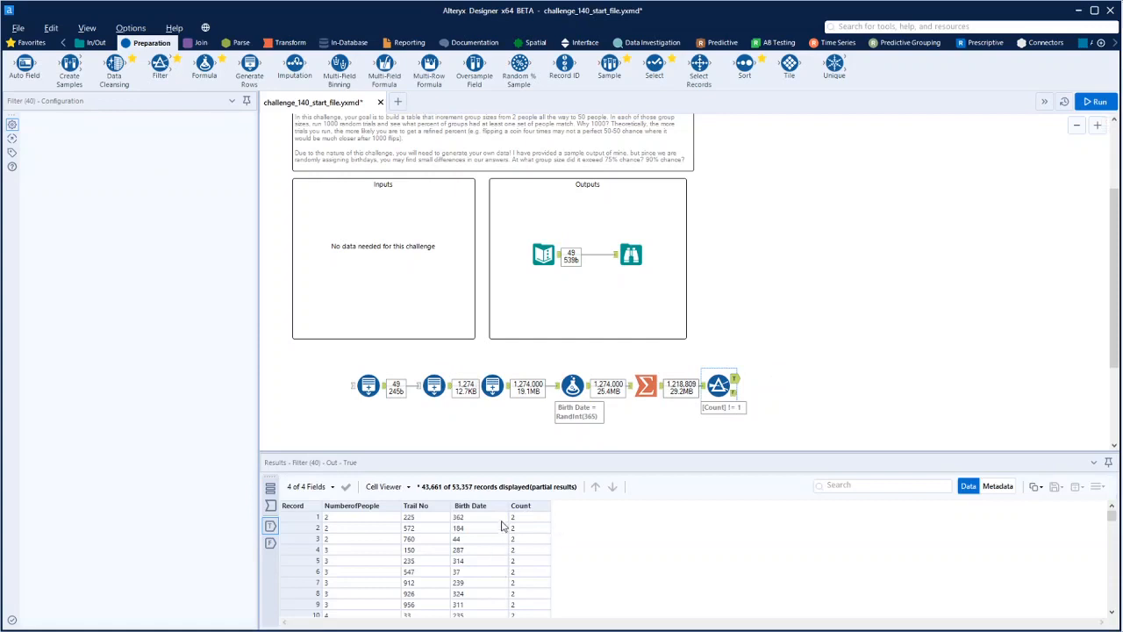
{"action": "scroll", "coordinate": [517, 534], "scroll_direction": "down", "scroll_amount": 10}
{"action": "scroll", "coordinate": [518, 534], "scroll_direction": "down", "scroll_amount": 10}
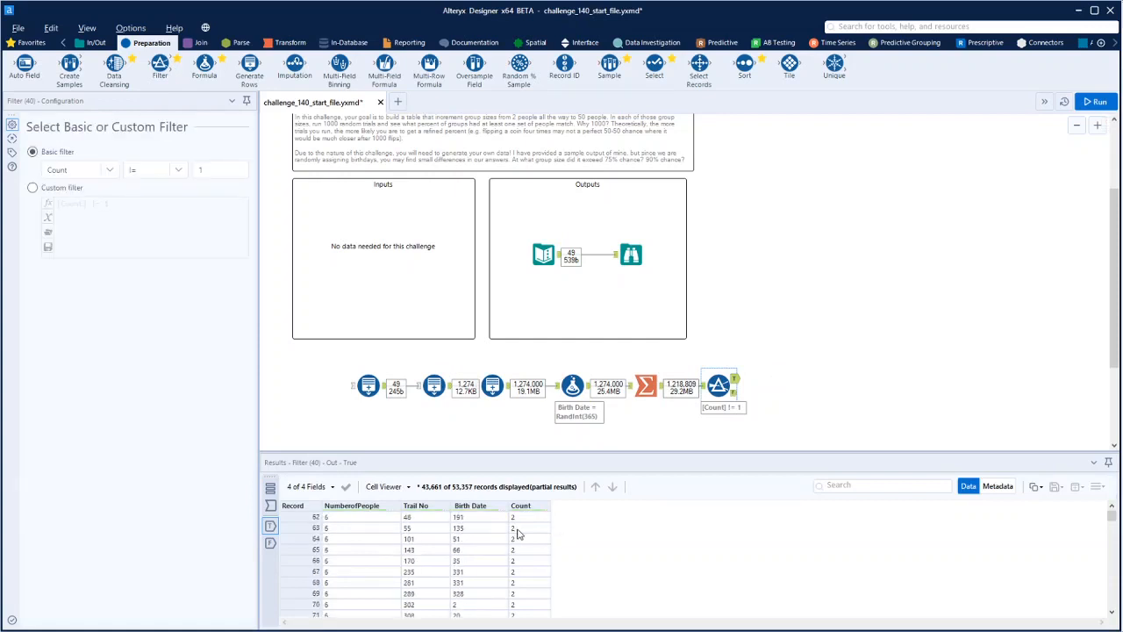
{"action": "scroll", "coordinate": [518, 533], "scroll_direction": "down", "scroll_amount": 9}
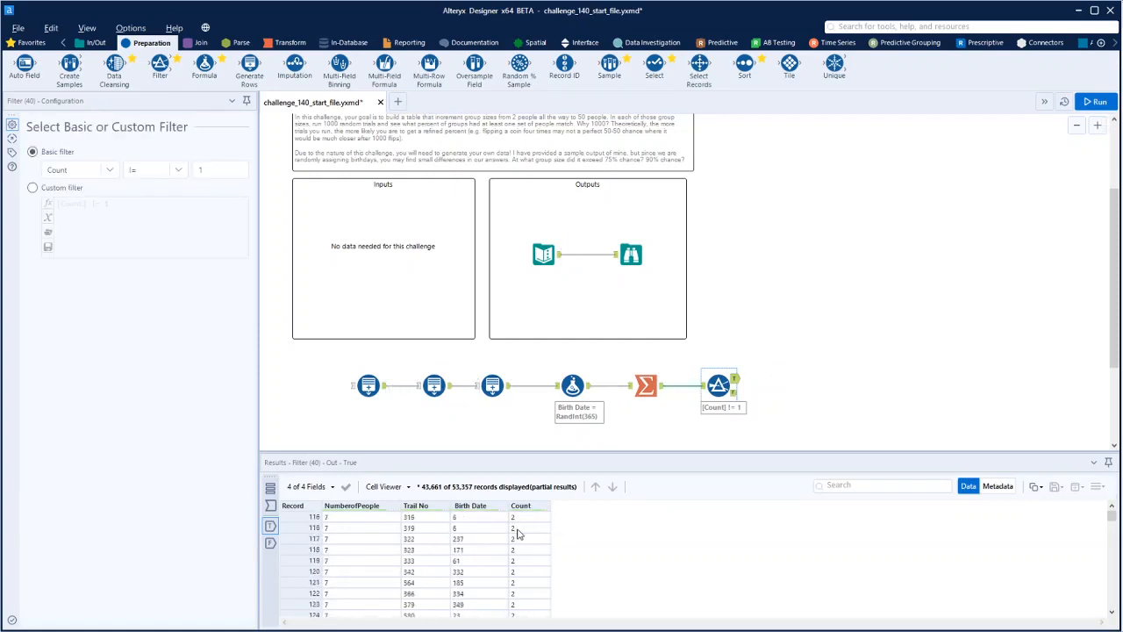
{"action": "scroll", "coordinate": [517, 534], "scroll_direction": "up", "scroll_amount": 20}
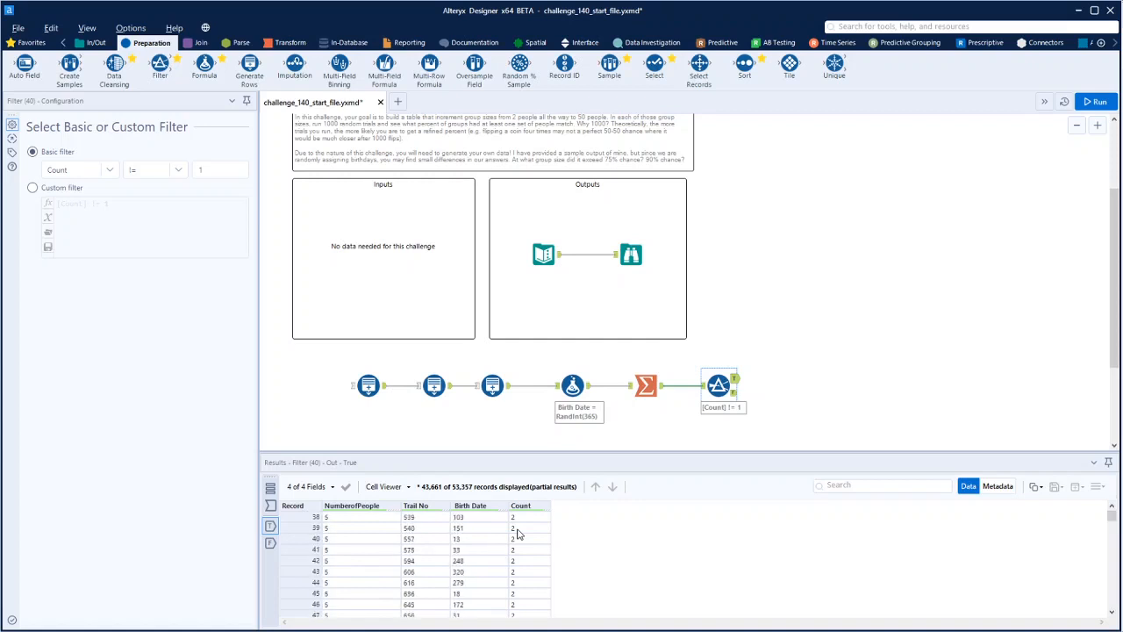
{"action": "scroll", "coordinate": [518, 534], "scroll_direction": "up", "scroll_amount": 6}
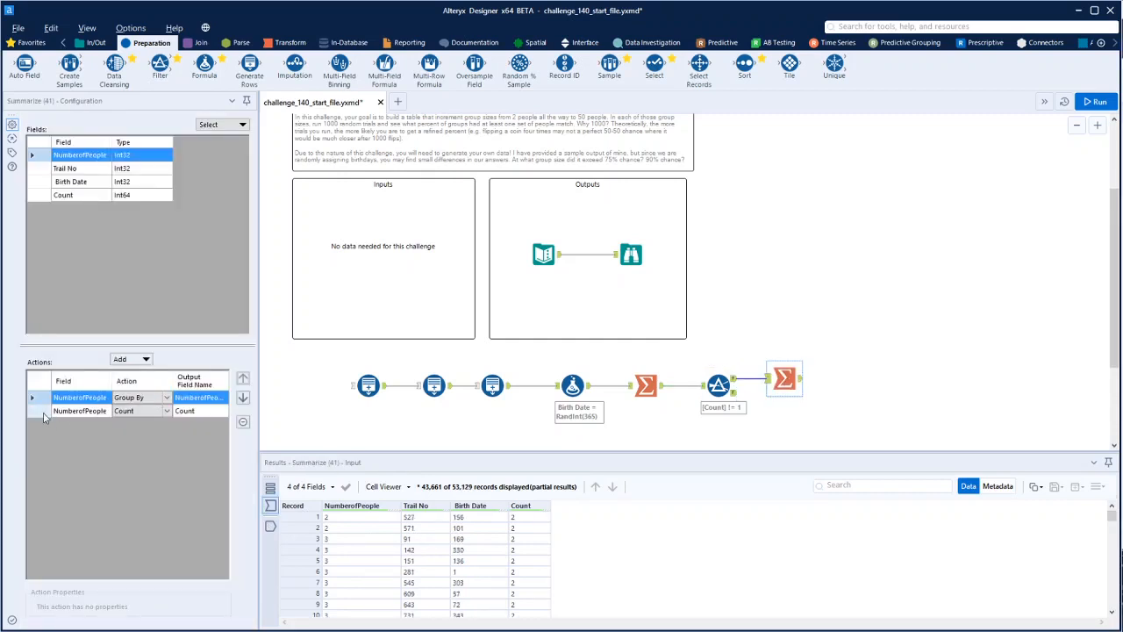
In the Summarize tool after the Filter, replace the NumberofPeople count with a Count Distinct of Trail No and run the workflow
{"action": "left_click", "coordinate": [42, 418]}
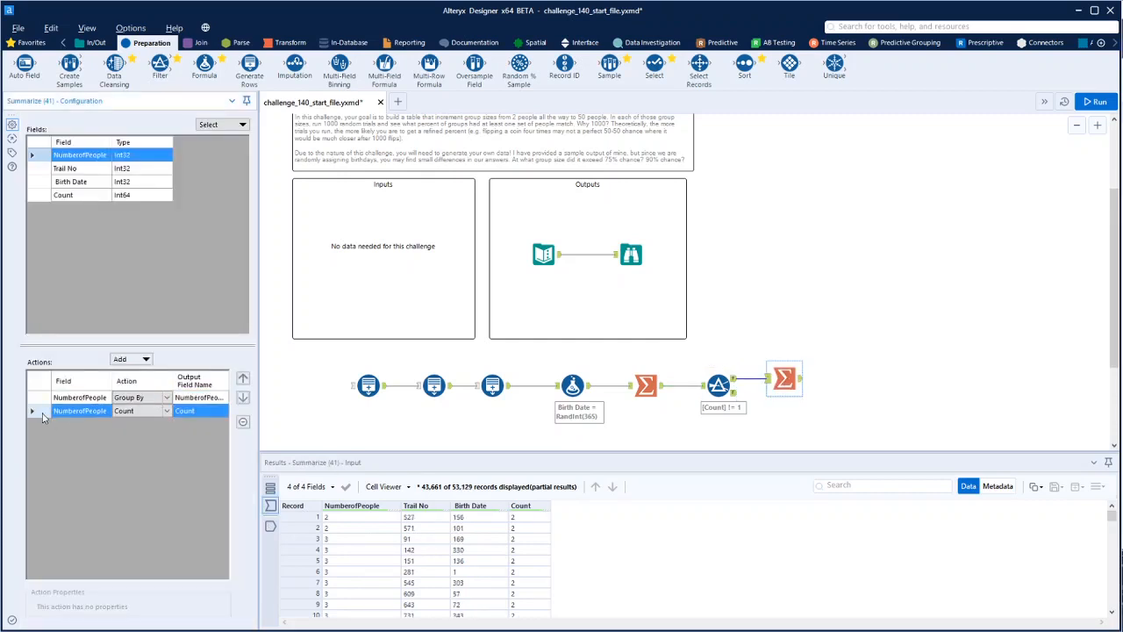
{"action": "left_click", "coordinate": [243, 421]}
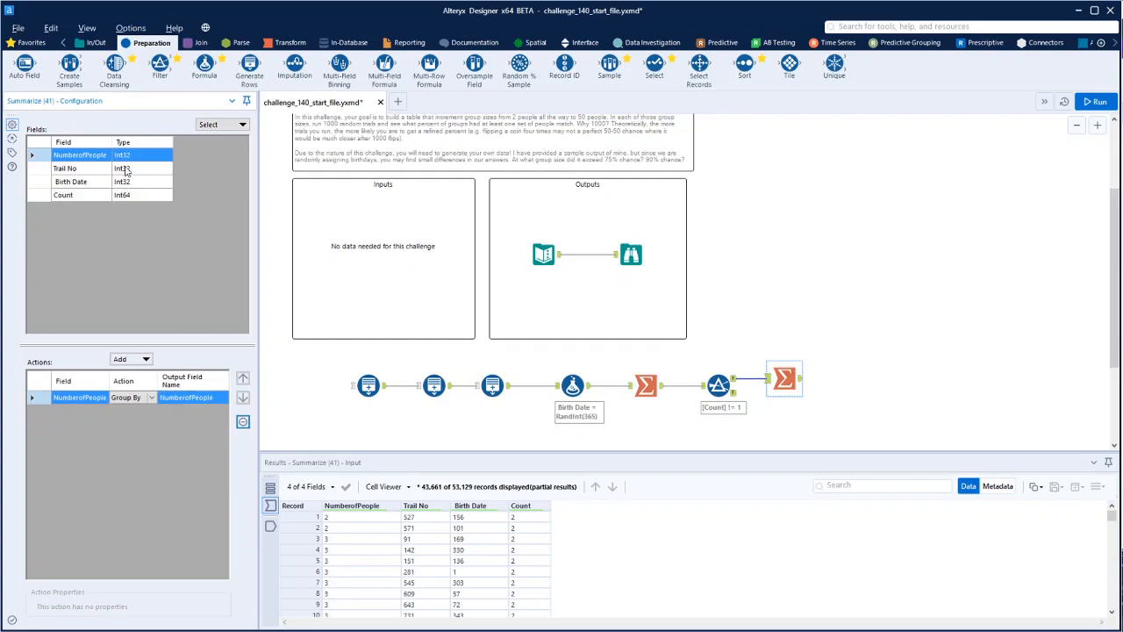
{"action": "left_click", "coordinate": [78, 172]}
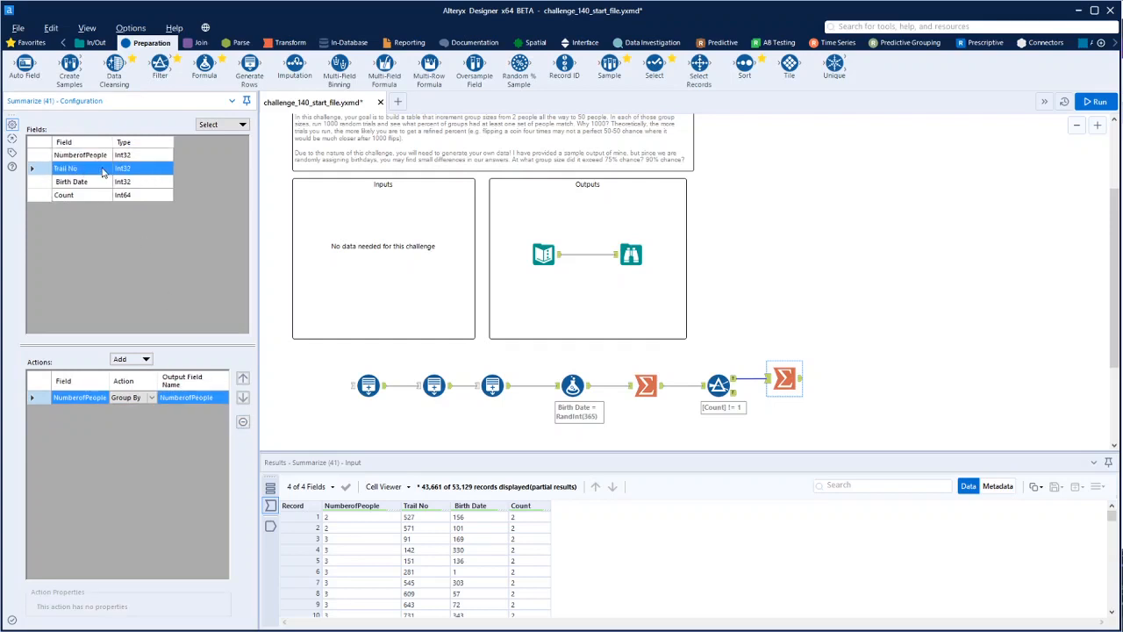
{"action": "scroll", "coordinate": [432, 580], "scroll_direction": "down", "scroll_amount": 5}
{"action": "left_click_drag", "start_coordinate": [1115, 520], "coordinate": [1118, 587]}
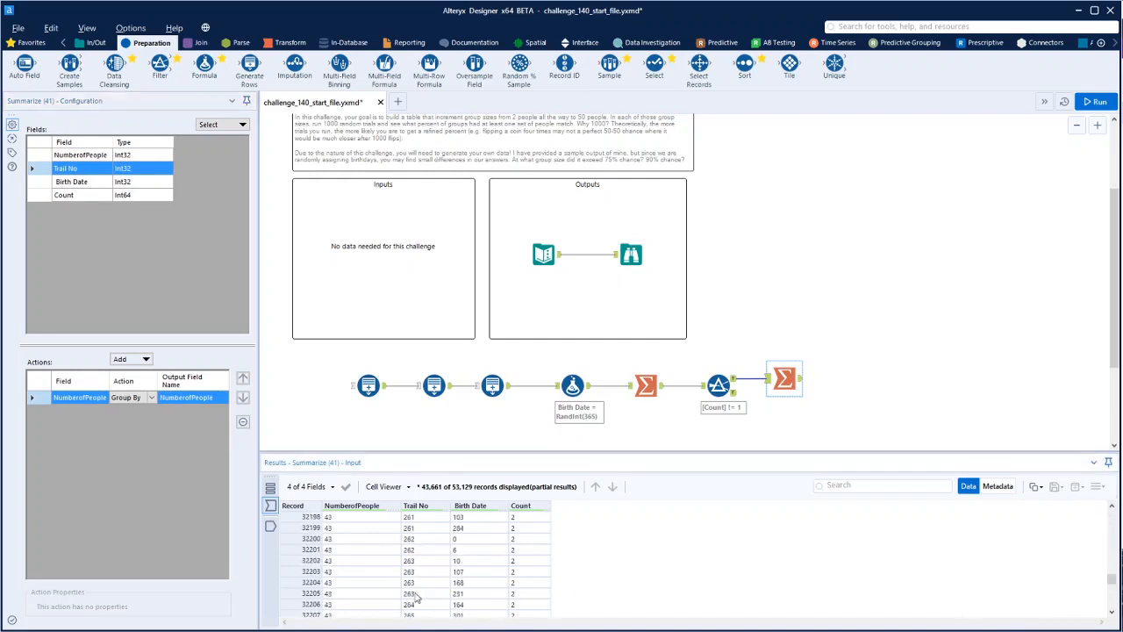
{"action": "left_click_drag", "start_coordinate": [417, 596], "coordinate": [417, 569]}
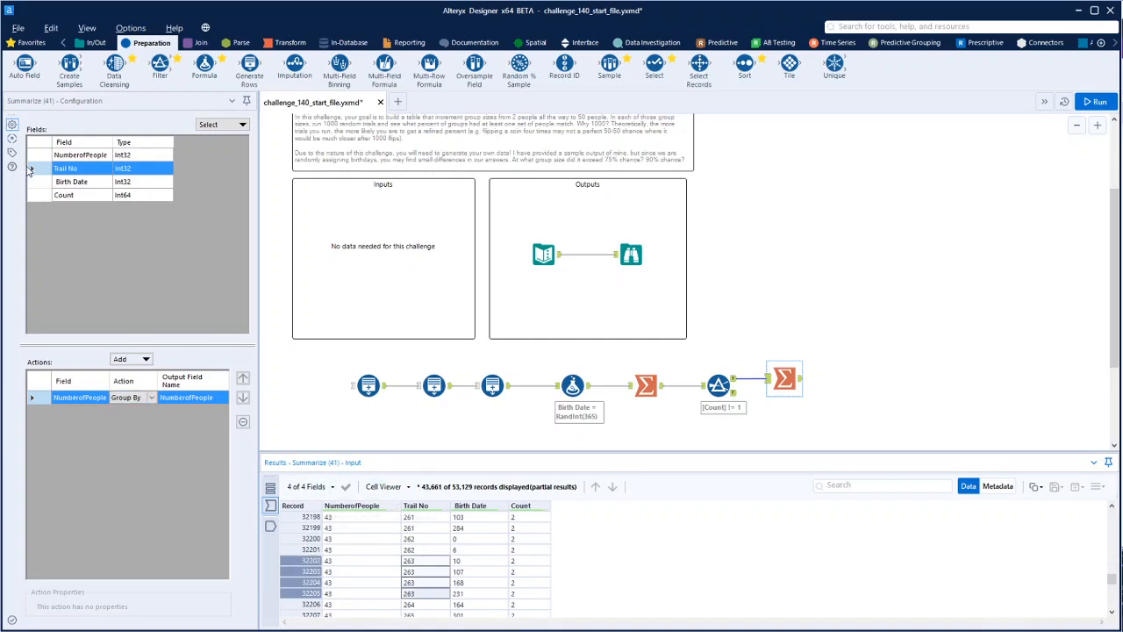
{"action": "left_click", "coordinate": [146, 358]}
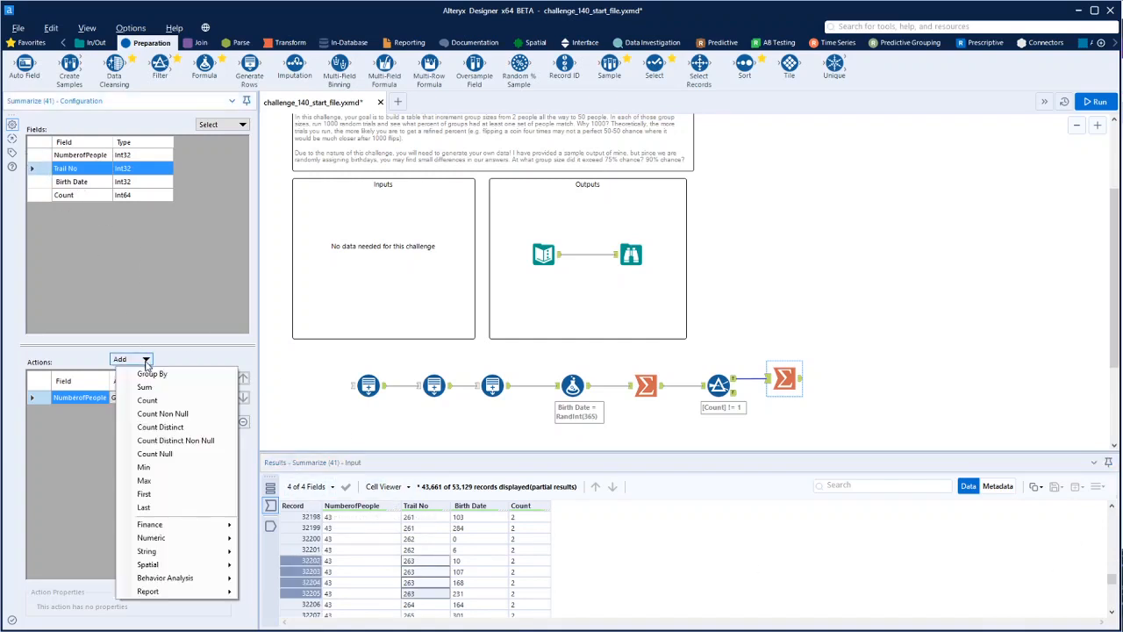
{"action": "left_click", "coordinate": [167, 429]}
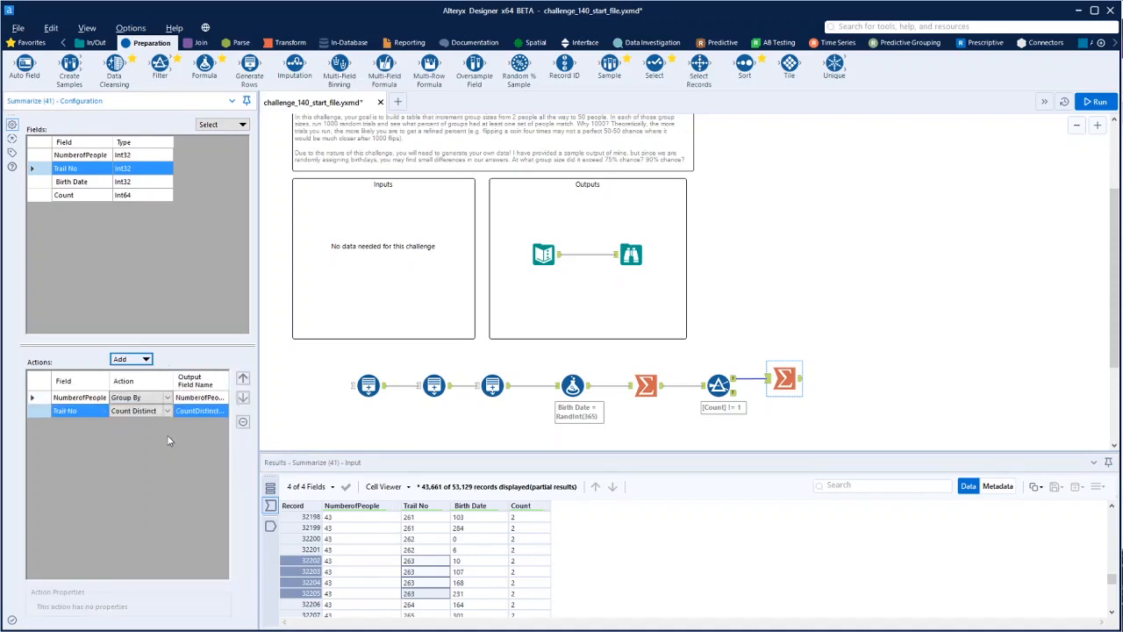
{"action": "left_click", "coordinate": [1095, 102]}
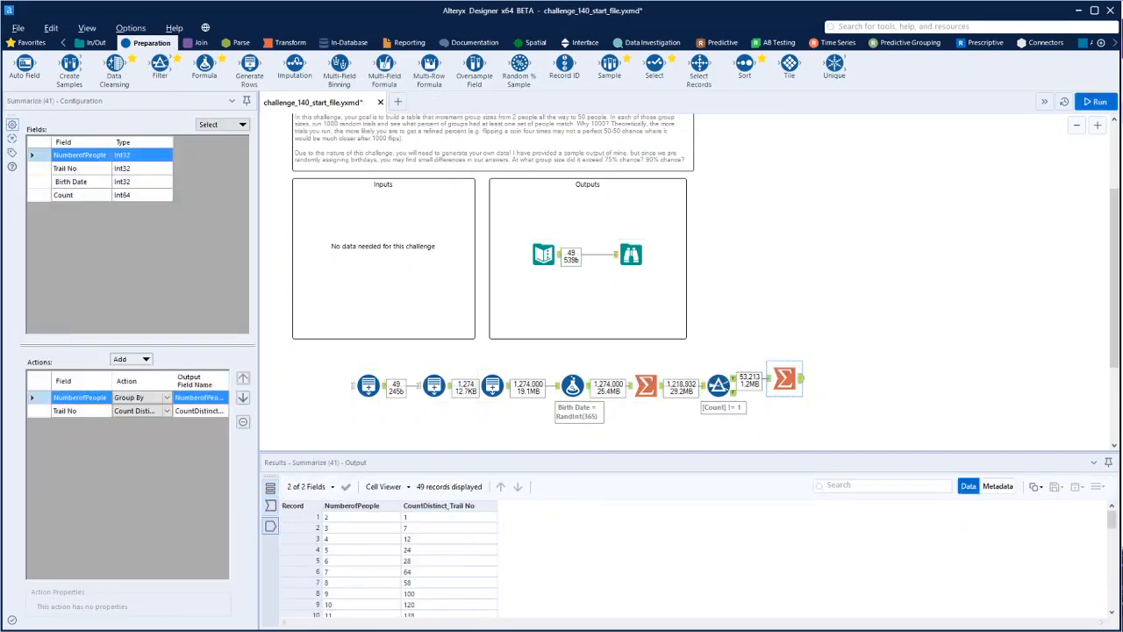
{"action": "mouse_move", "coordinate": [1112, 525]}
{"action": "left_mouse_down"}
{"action": "mouse_move", "coordinate": [1116, 612]}
{"action": "mouse_move", "coordinate": [1112, 517]}
{"action": "left_mouse_up"}
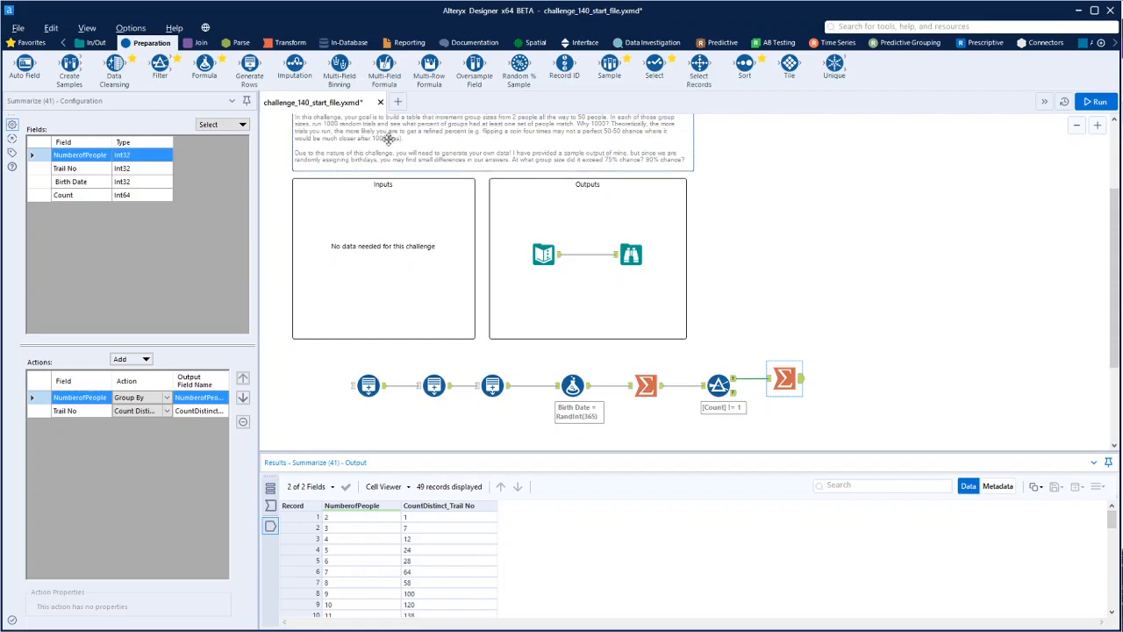
Connect a Formula tool after the second Summarize tool and add an output column named ChanceofSameBDay, matching the expected output's field
{"action": "left_click_drag", "start_coordinate": [205, 69], "coordinate": [856, 384]}
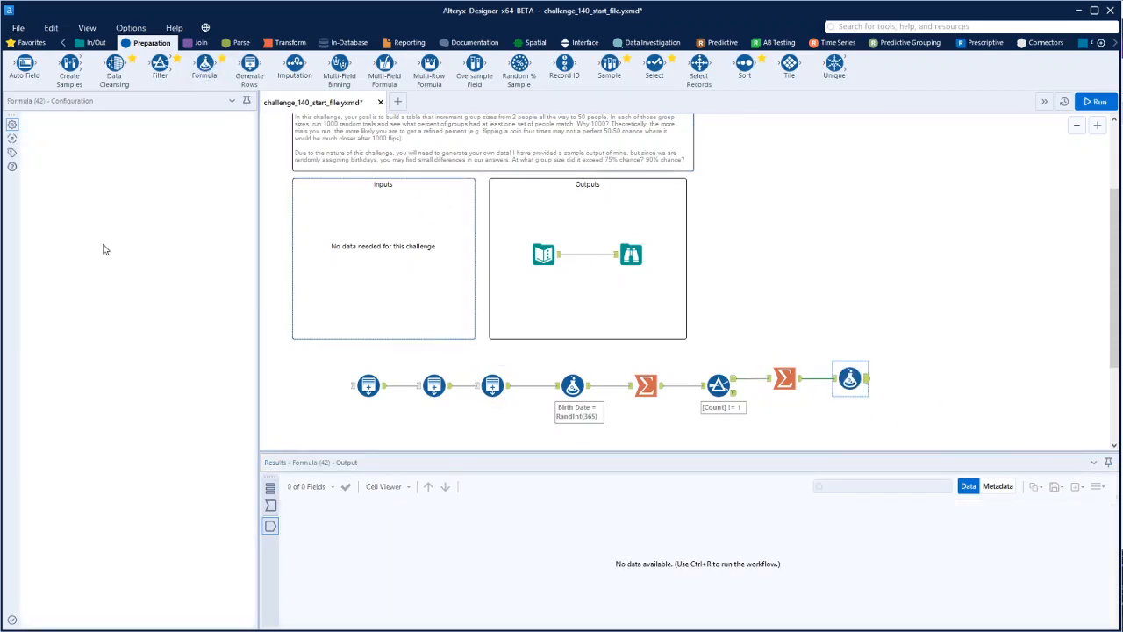
{"action": "left_click", "coordinate": [93, 133]}
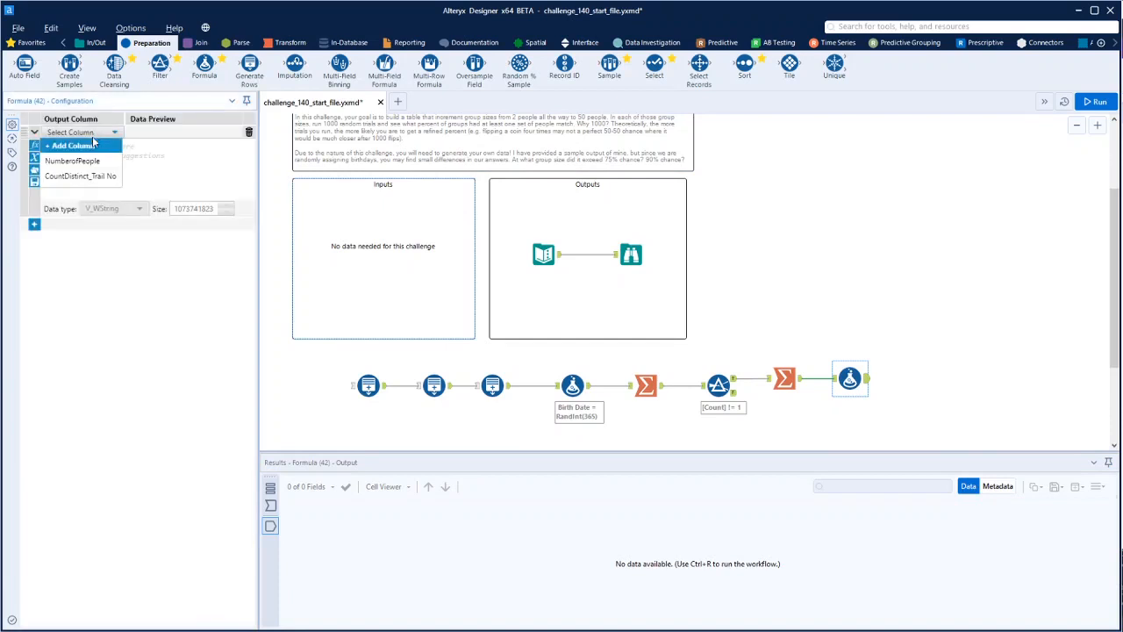
{"action": "left_click", "coordinate": [559, 256]}
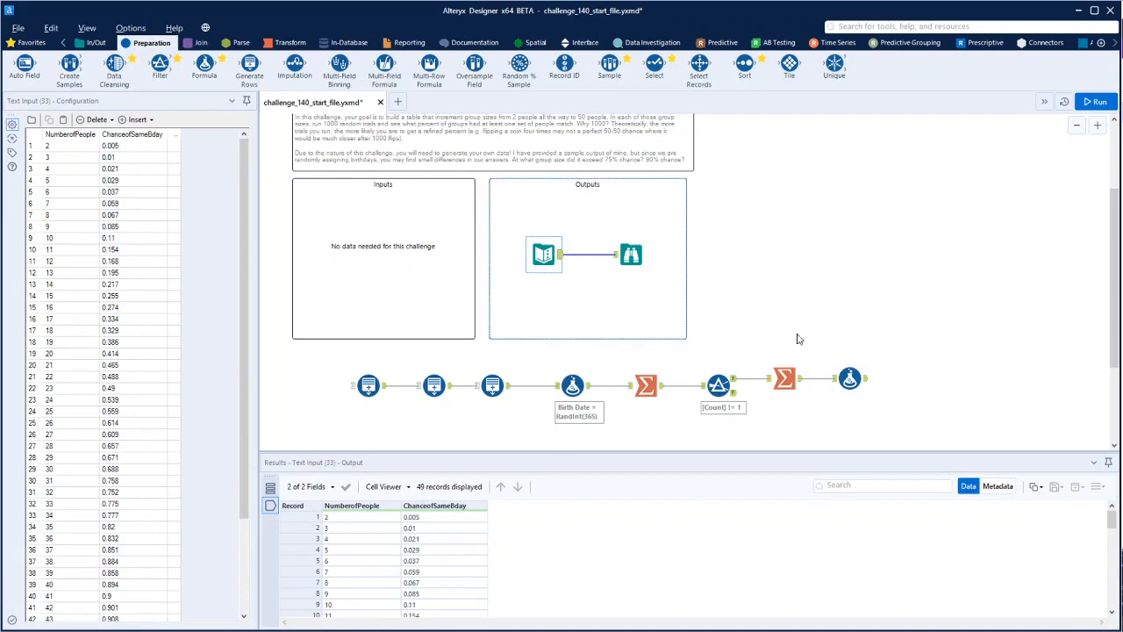
{"action": "left_click", "coordinate": [849, 379]}
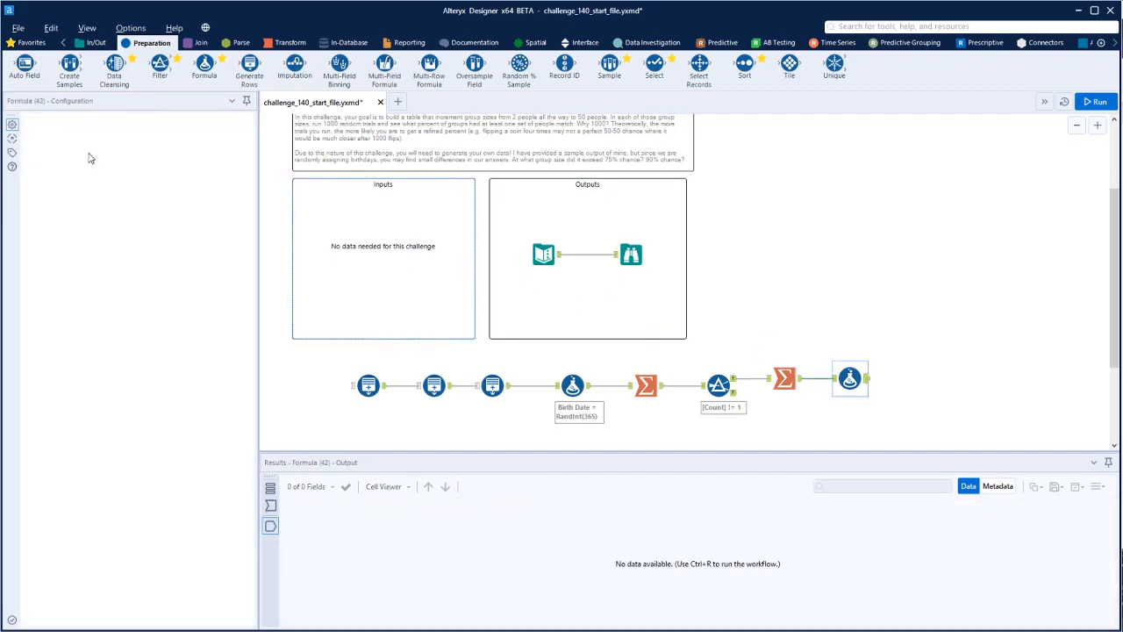
{"action": "left_click", "coordinate": [109, 134]}
{"action": "left_click", "coordinate": [77, 146]}
{"action": "type", "text": "ChanceofSameBDay"}
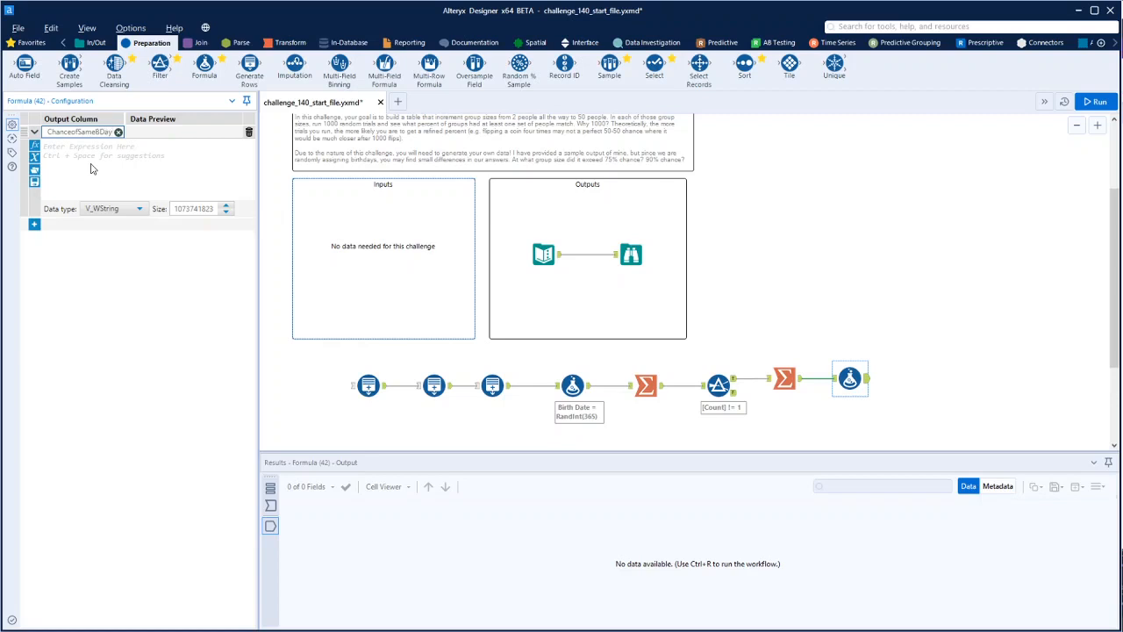
Set the ChanceofSameBDay expression to [CountDistinct_Trail No]/1000 and its data type to Double
{"action": "left_click", "coordinate": [92, 169]}
{"action": "type", "text": "["}
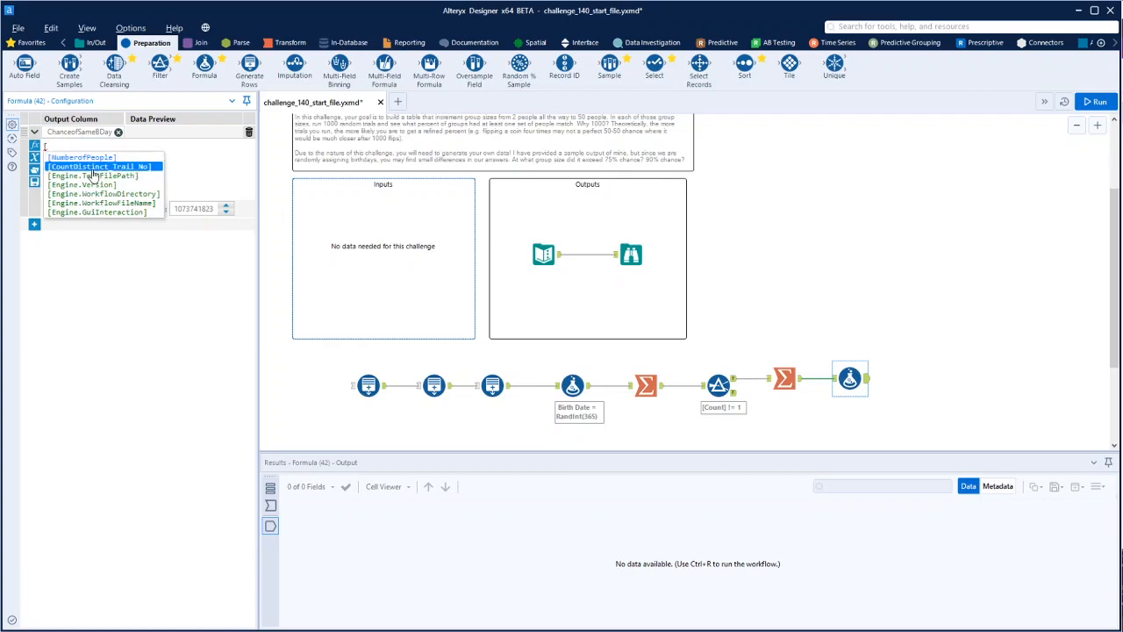
{"action": "left_click", "coordinate": [92, 166]}
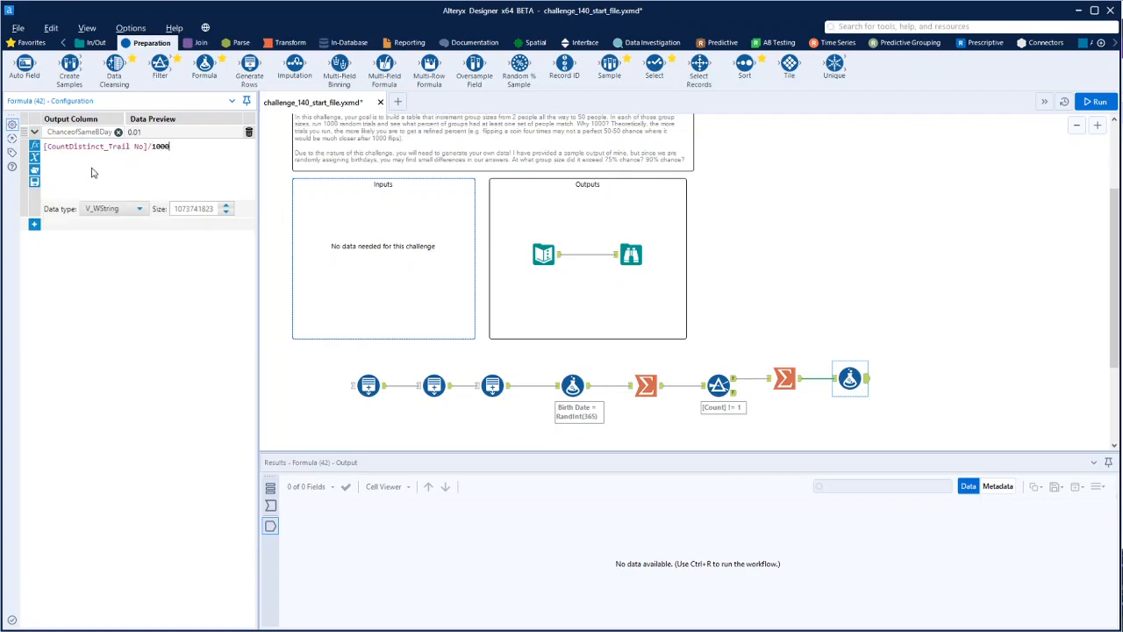
{"action": "left_click", "coordinate": [138, 209]}
{"action": "scroll", "coordinate": [140, 256], "scroll_direction": "down", "scroll_amount": 1}
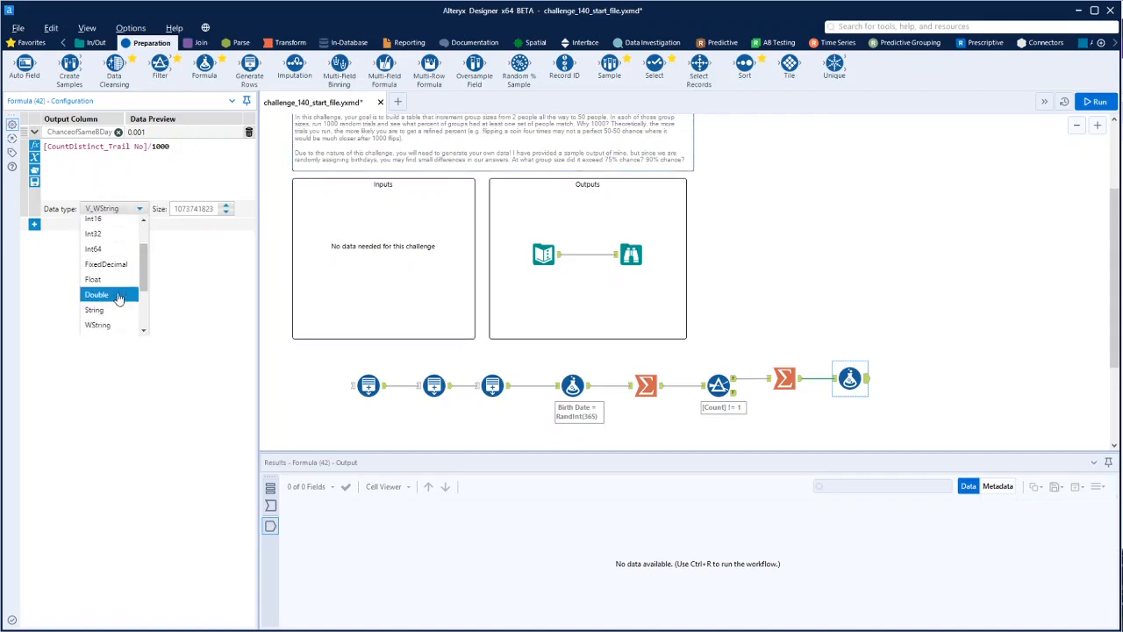
{"action": "left_click", "coordinate": [115, 298]}
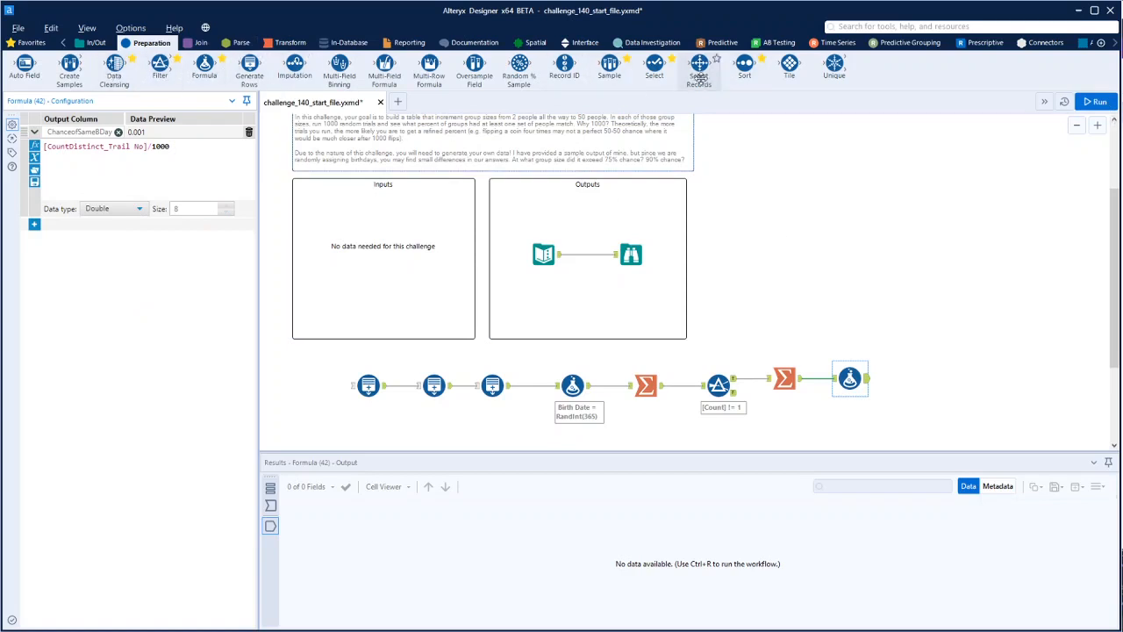
Connect a Select tool after the ChanceofSameBDay Formula tool, add a Browse tool behind it, and run the workflow
{"action": "left_click_drag", "start_coordinate": [657, 72], "coordinate": [922, 377]}
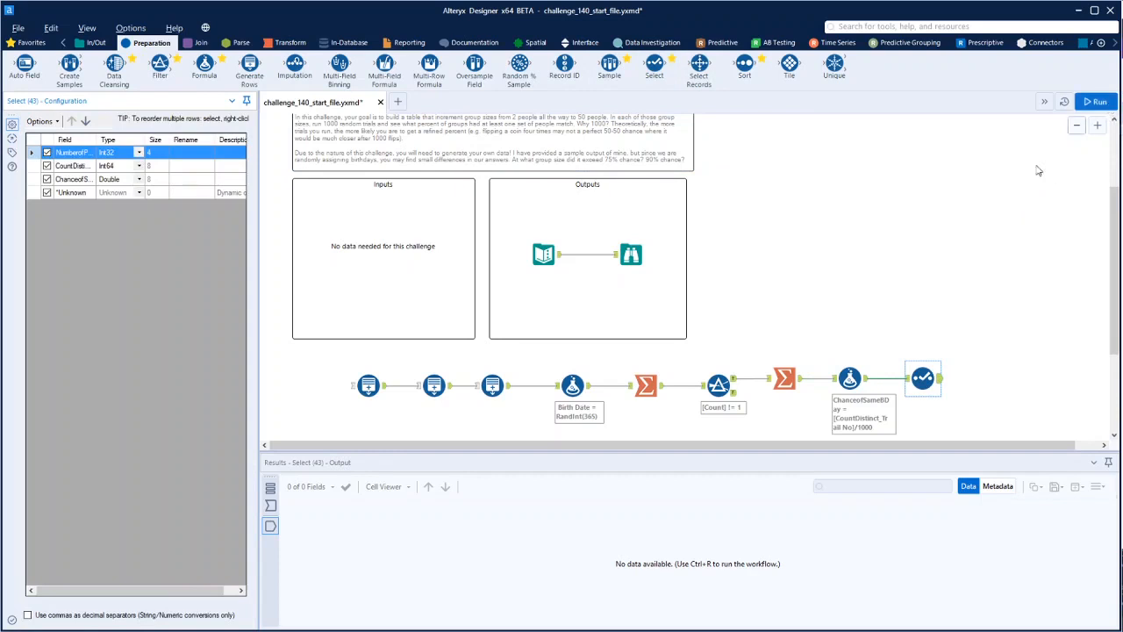
{"action": "left_click", "coordinate": [92, 44]}
{"action": "left_click_drag", "start_coordinate": [24, 66], "coordinate": [995, 383]}
{"action": "left_click", "coordinate": [1097, 102]}
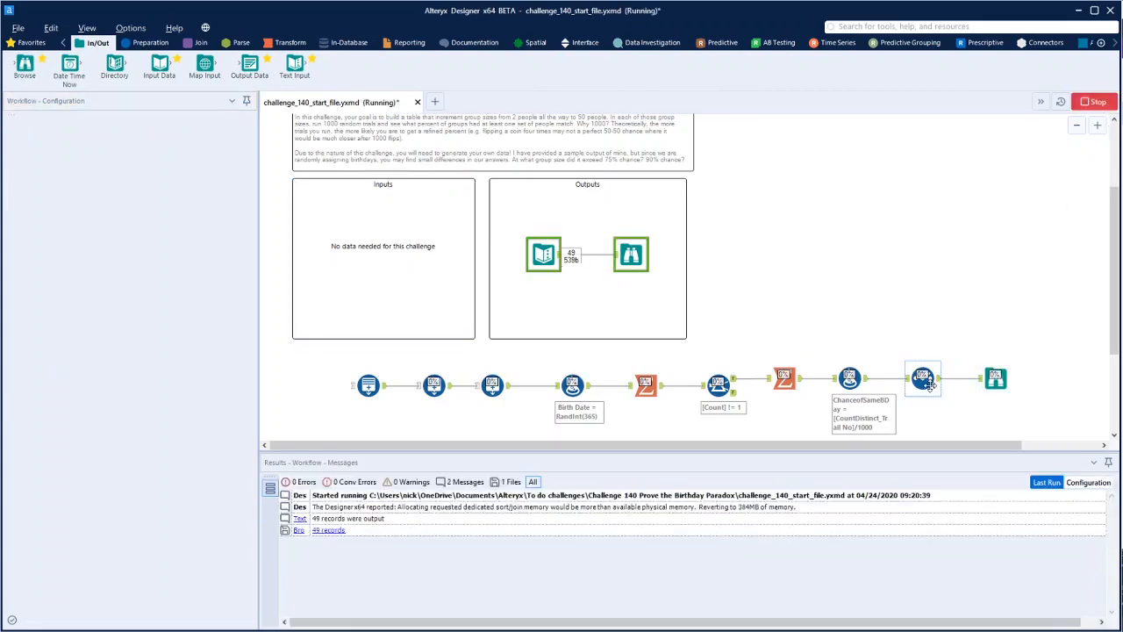
Exclude the CountDistinct_Trail No field in the Select tool and rerun the workflow
{"action": "left_click", "coordinate": [925, 380]}
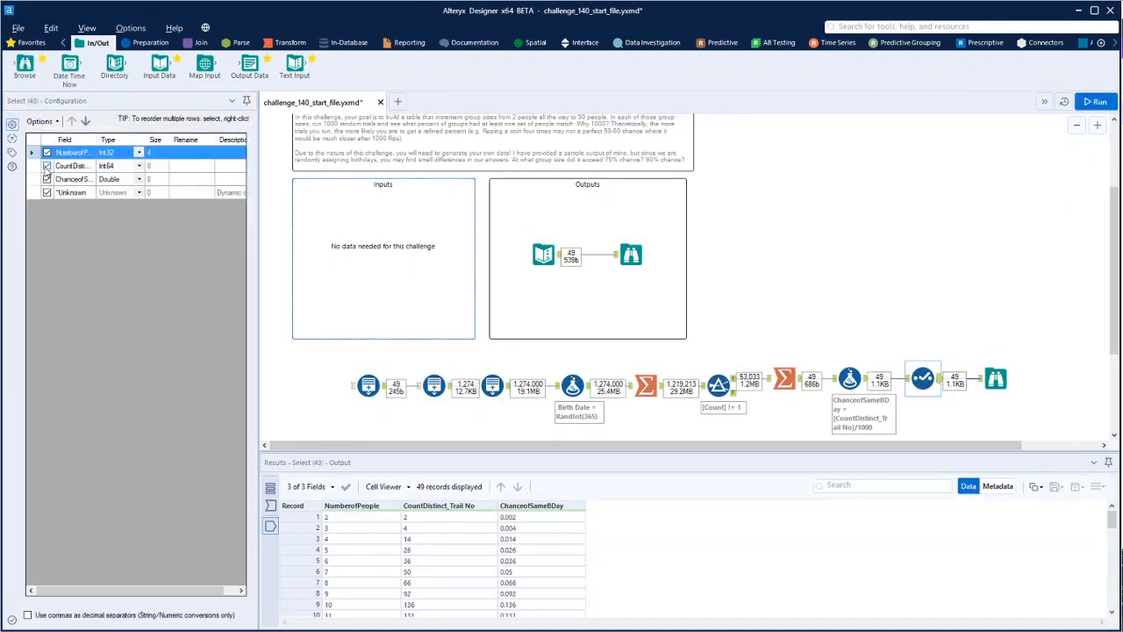
{"action": "left_click", "coordinate": [46, 166]}
{"action": "left_click", "coordinate": [1113, 101]}
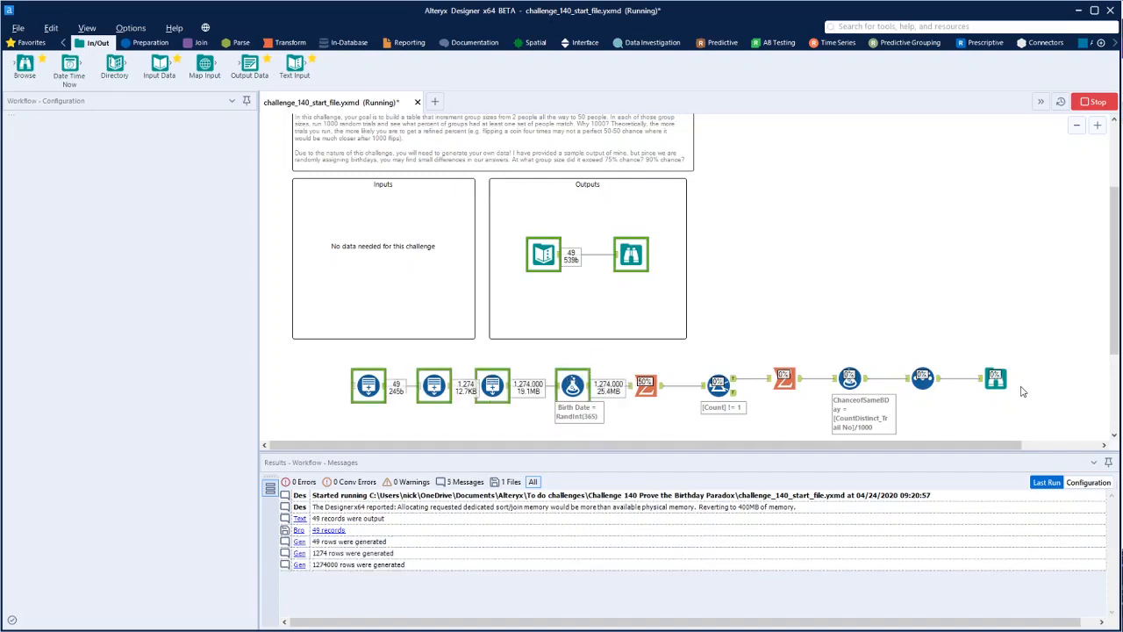
Compare the ChanceofSameBDay values by group size in the new Browse tool with those in the expected output's Browse tool
{"action": "left_click", "coordinate": [996, 378]}
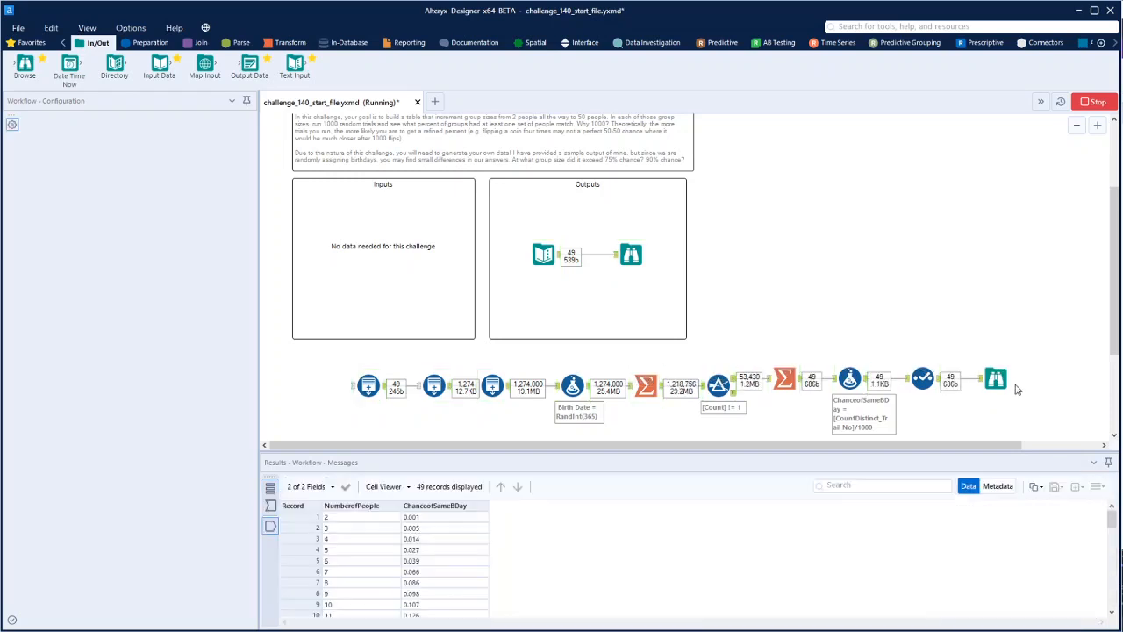
{"action": "left_click", "coordinate": [630, 254]}
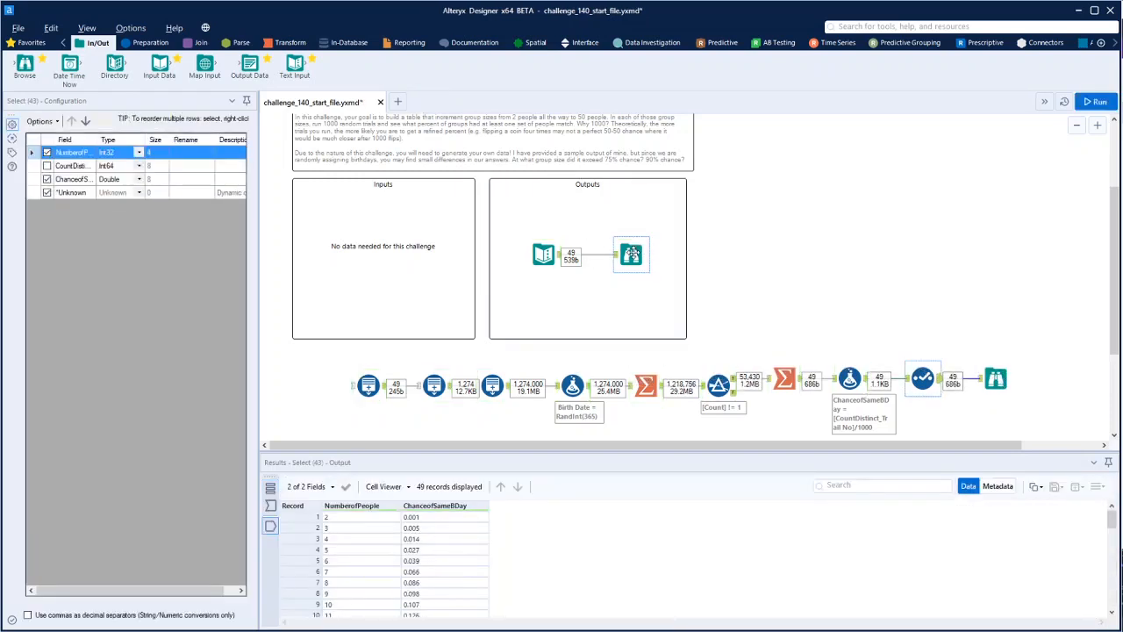
{"action": "left_click", "coordinate": [995, 378]}
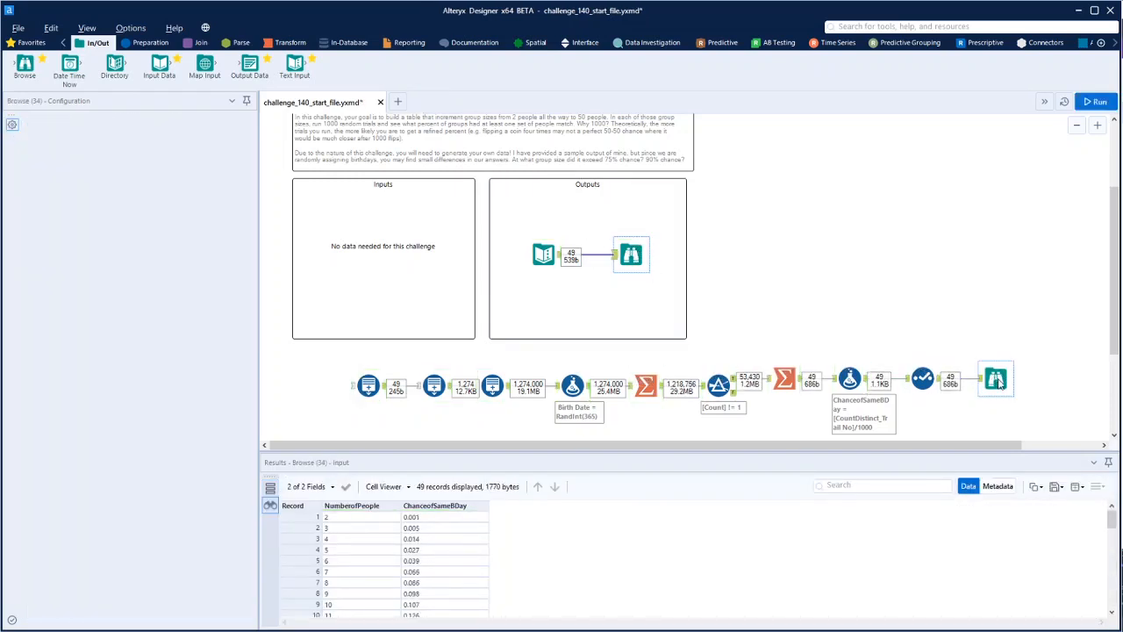
{"action": "scroll", "coordinate": [466, 557], "scroll_direction": "down", "scroll_amount": 3}
{"action": "scroll", "coordinate": [466, 557], "scroll_direction": "down", "scroll_amount": 2}
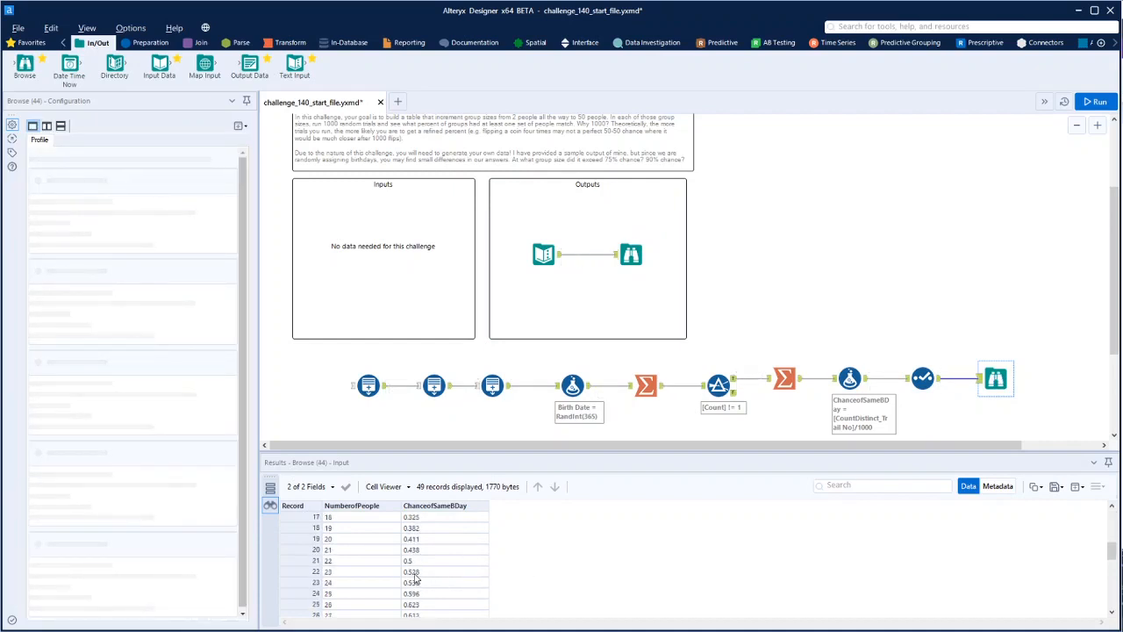
{"action": "left_click", "coordinate": [633, 254]}
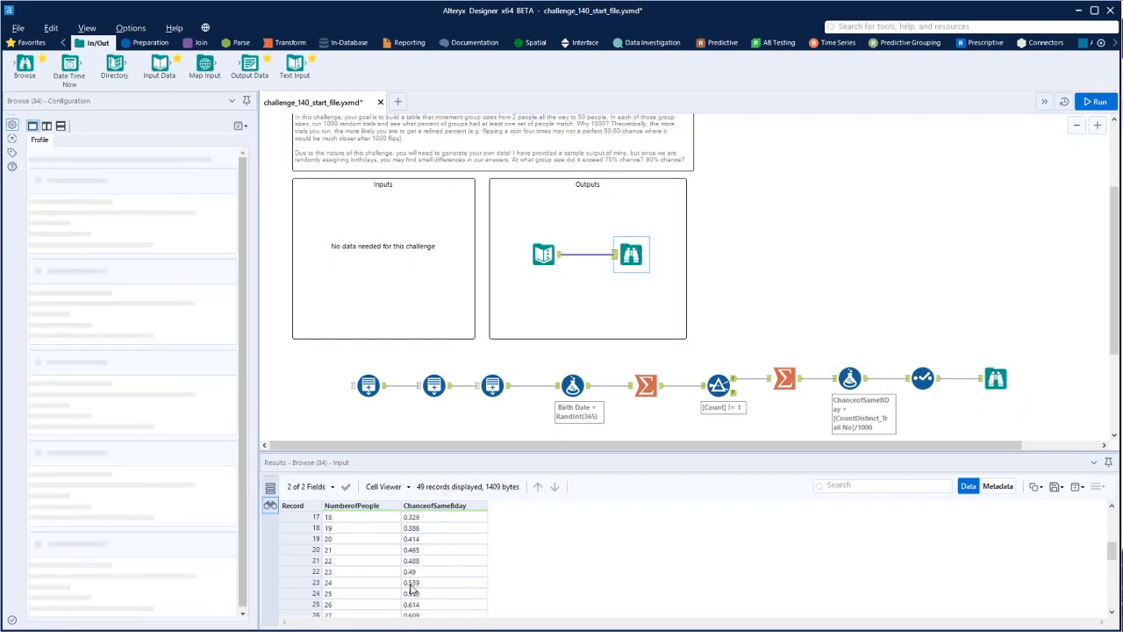
{"action": "left_click", "coordinate": [995, 378]}
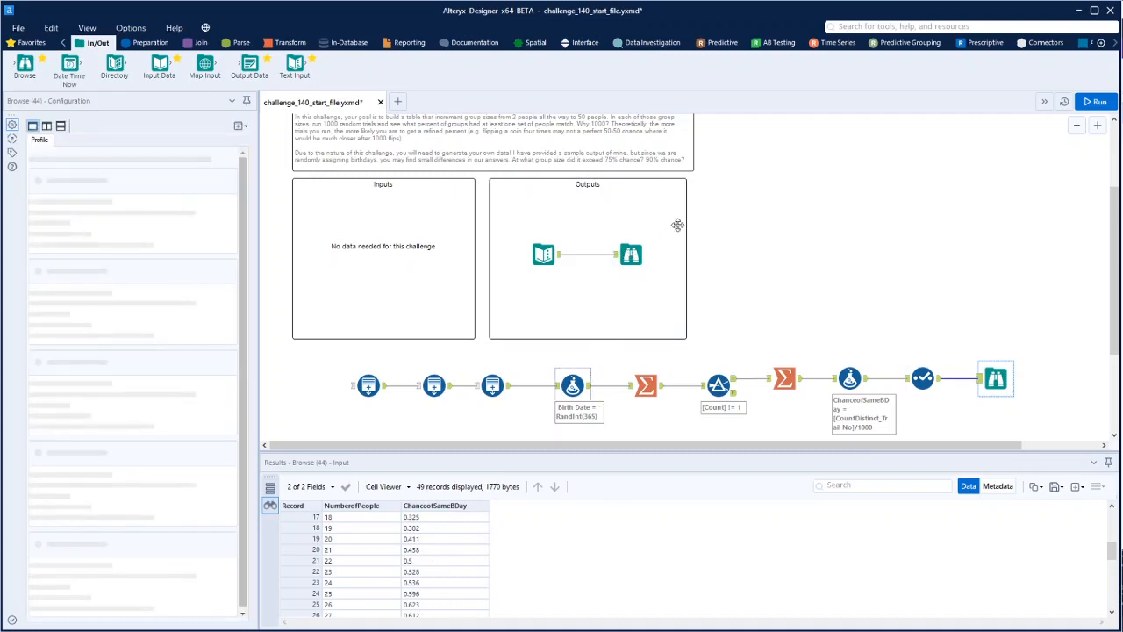
{"action": "left_click", "coordinate": [632, 254]}
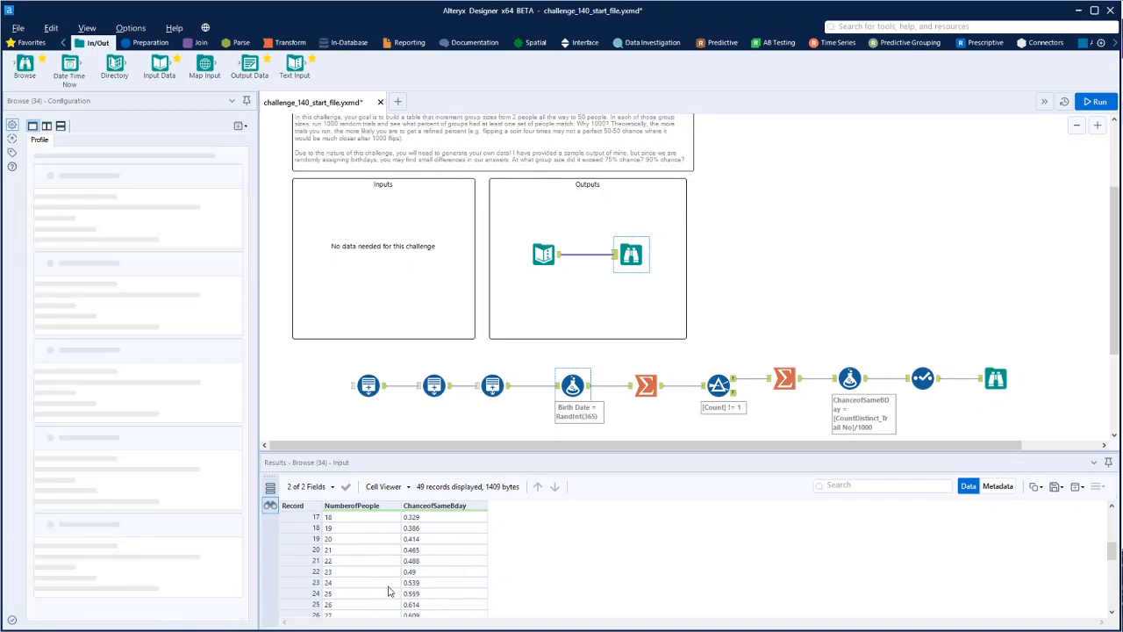
{"action": "left_click", "coordinate": [996, 379]}
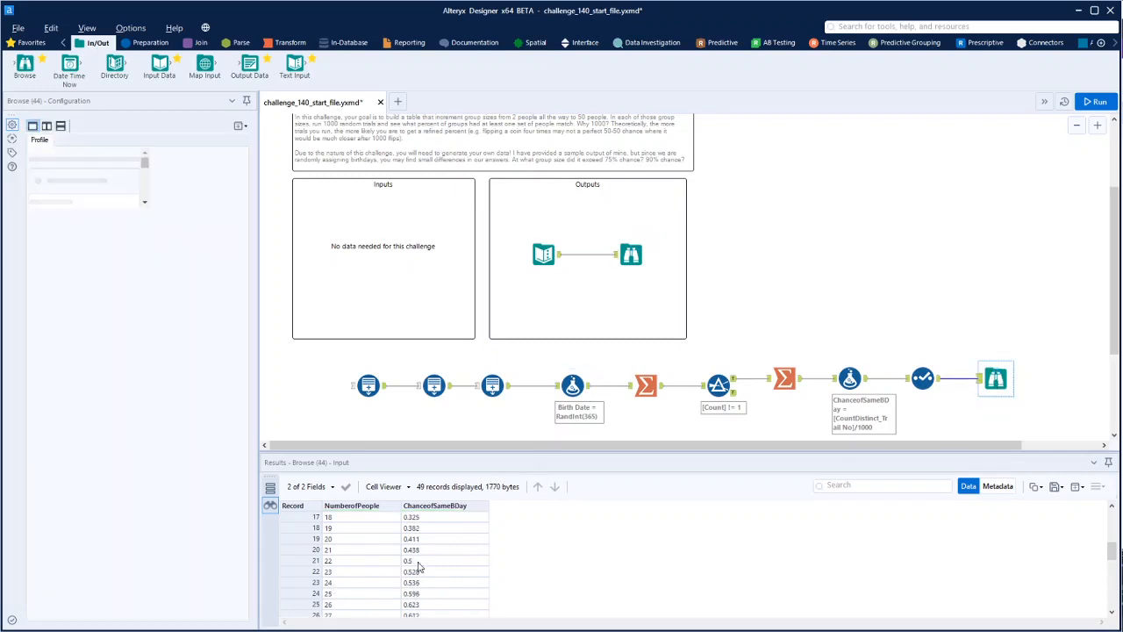
{"action": "scroll", "coordinate": [443, 579], "scroll_direction": "down", "scroll_amount": 8}
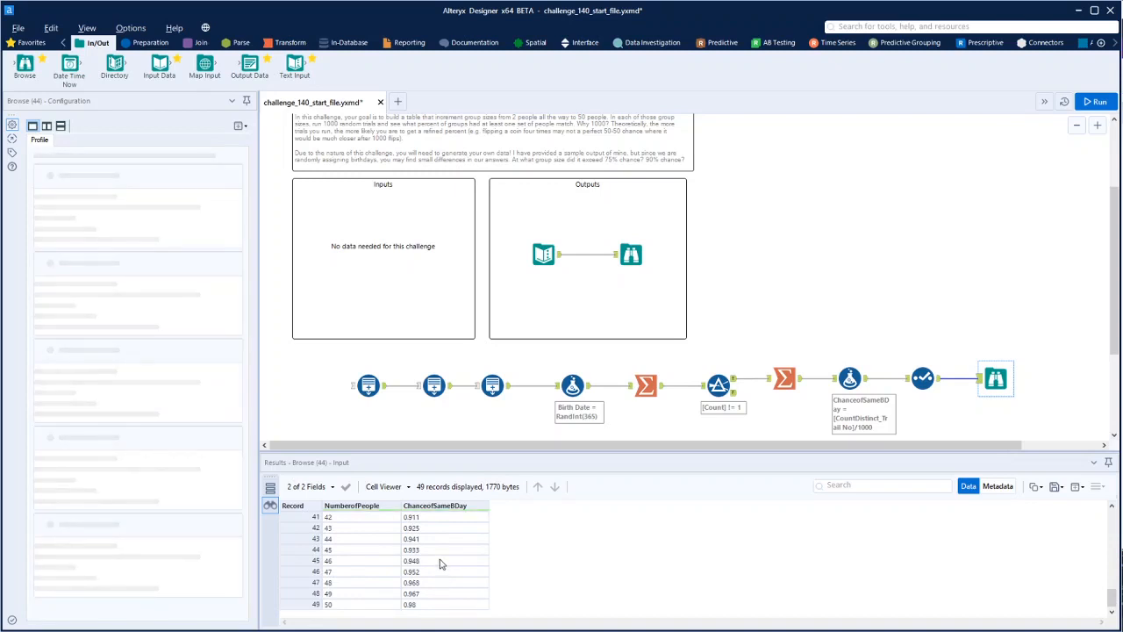
Switch to the browser and read the probability calculation in Wikipedia's Birthday problem article
{"action": "key", "text": "alt+Tab"}
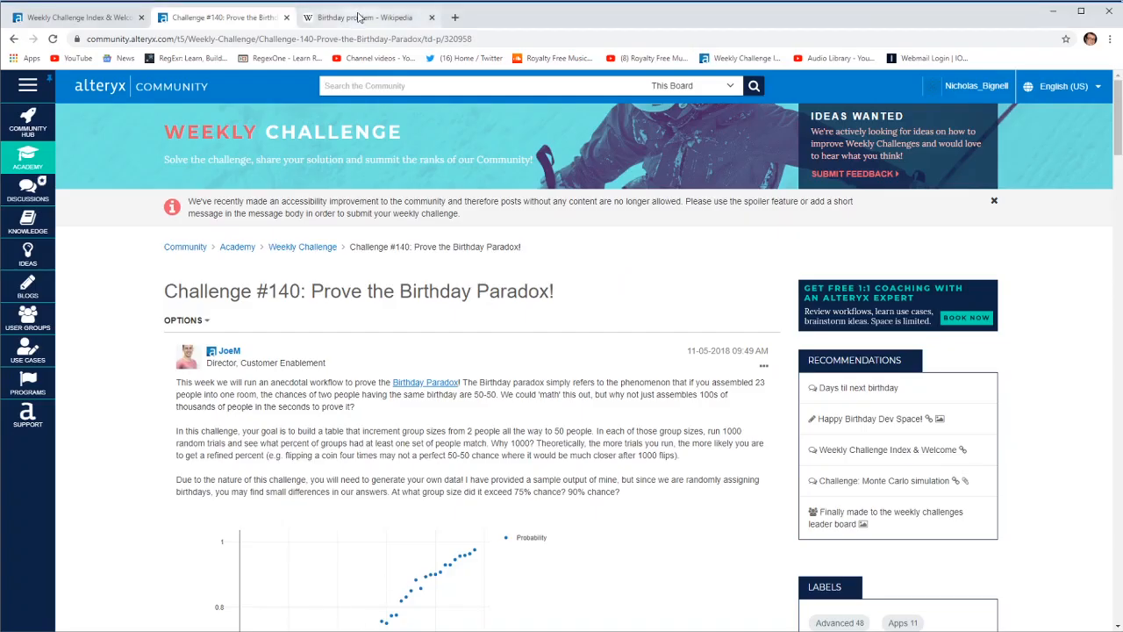
{"action": "left_click", "coordinate": [360, 16]}
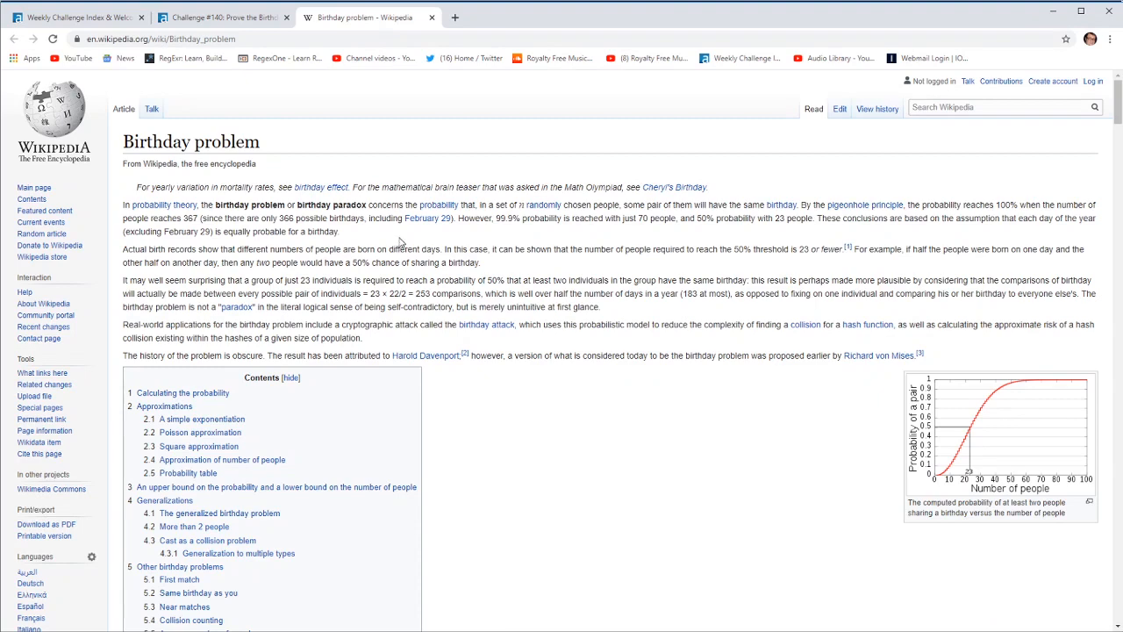
{"action": "scroll", "coordinate": [293, 213], "scroll_direction": "down", "scroll_amount": 2}
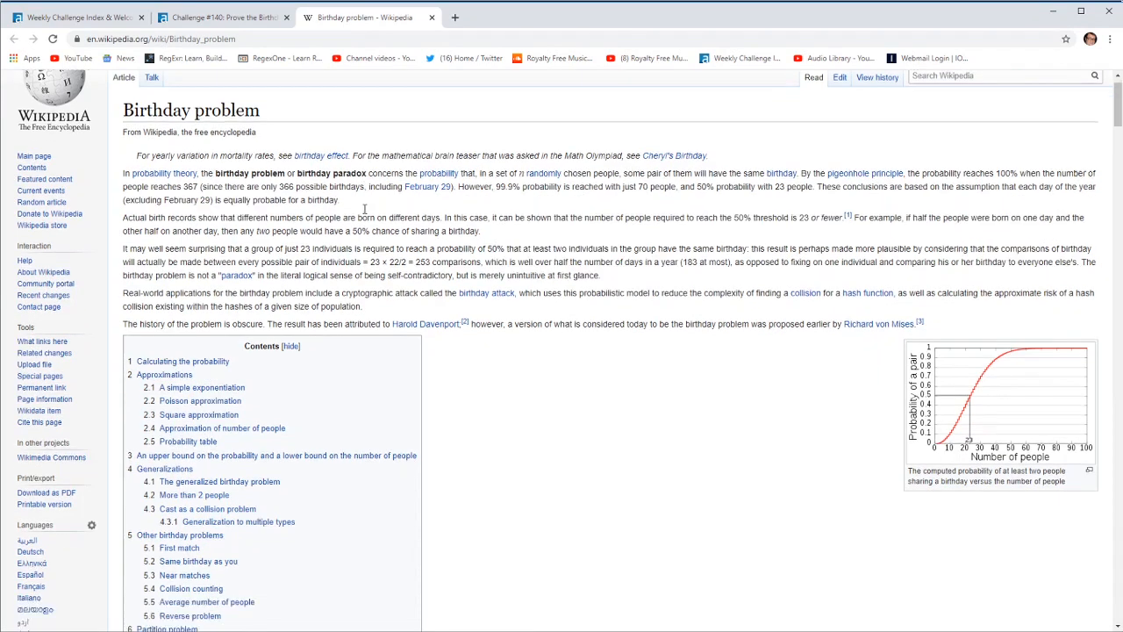
{"action": "scroll", "coordinate": [364, 214], "scroll_direction": "down", "scroll_amount": 5}
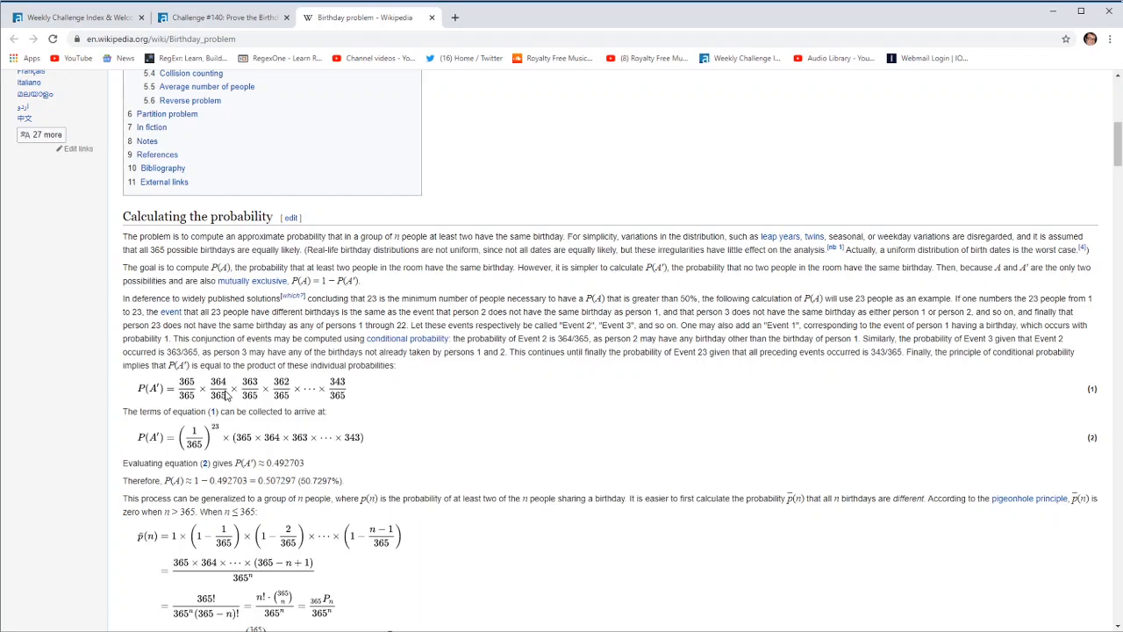
{"action": "left_click", "coordinate": [230, 17]}
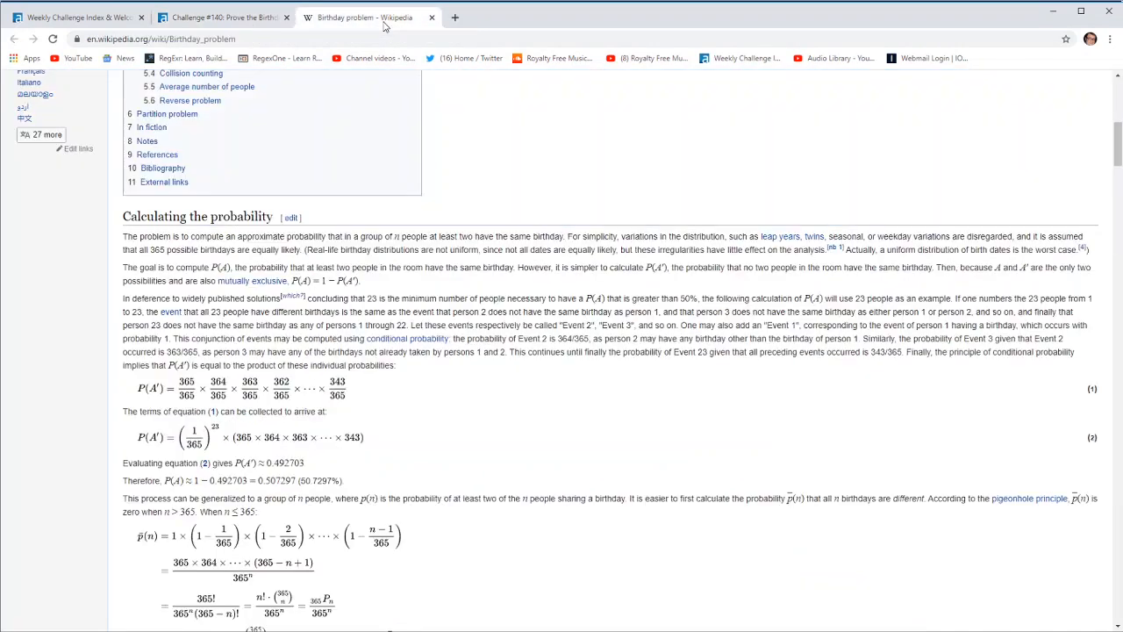
{"action": "left_click", "coordinate": [382, 21]}
Back in Alteryx Designer, copy the first Generate Rows tool and place the copy directly below the original on the canvas
{"action": "mouse_move", "coordinate": [389, 630]}
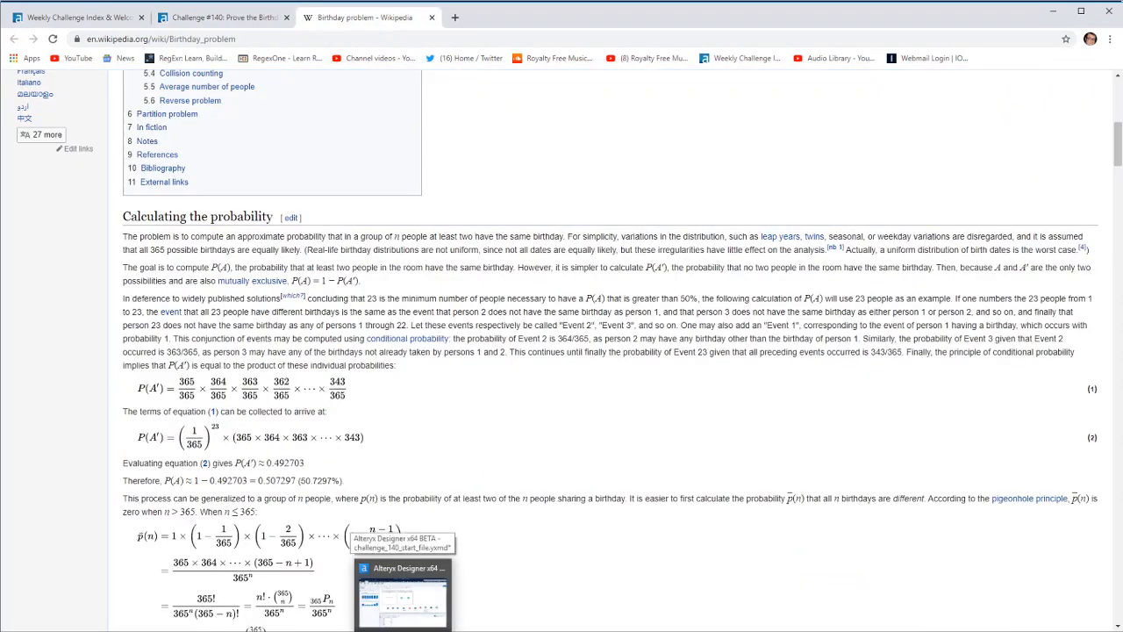
{"action": "left_click", "coordinate": [409, 628]}
{"action": "scroll", "coordinate": [689, 375], "scroll_direction": "down", "scroll_amount": 3}
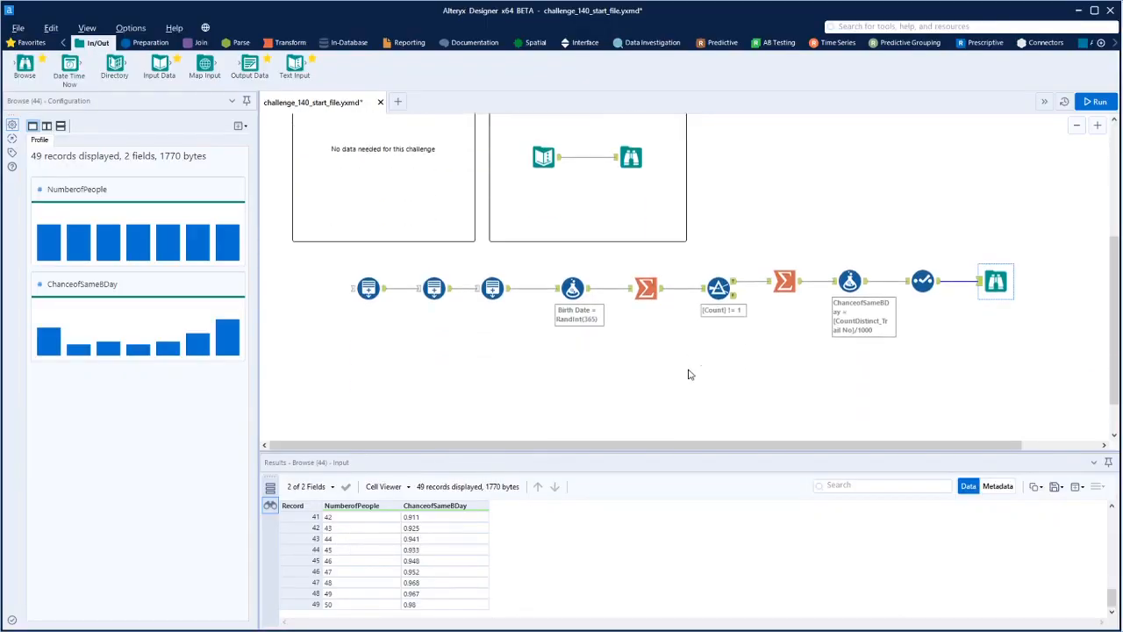
{"action": "left_click", "coordinate": [364, 281]}
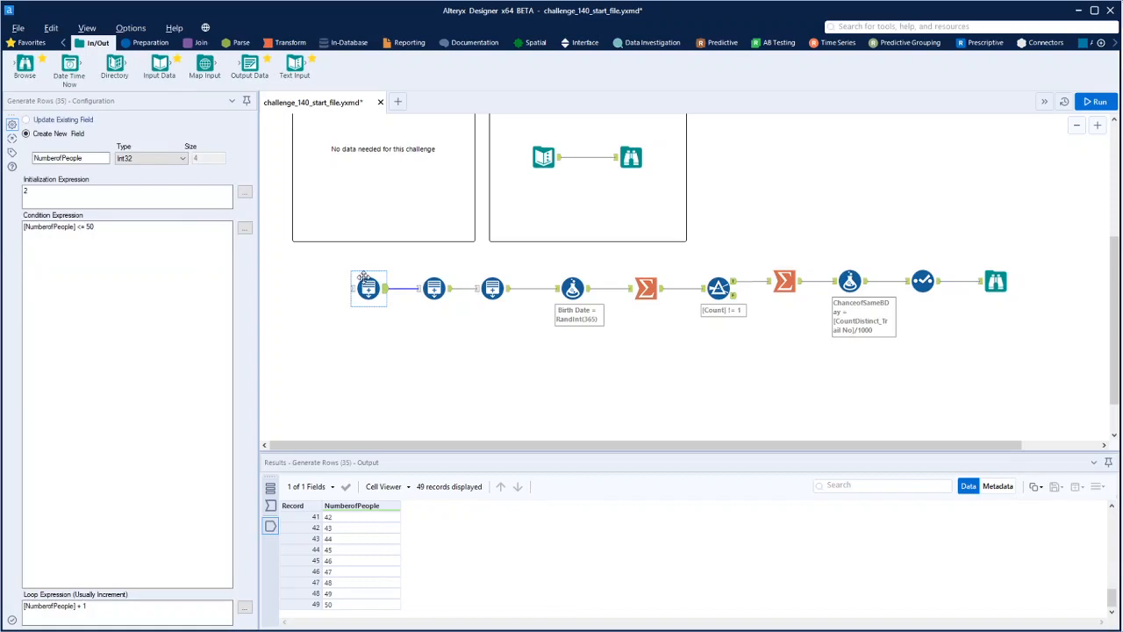
{"action": "right_click", "coordinate": [375, 399]}
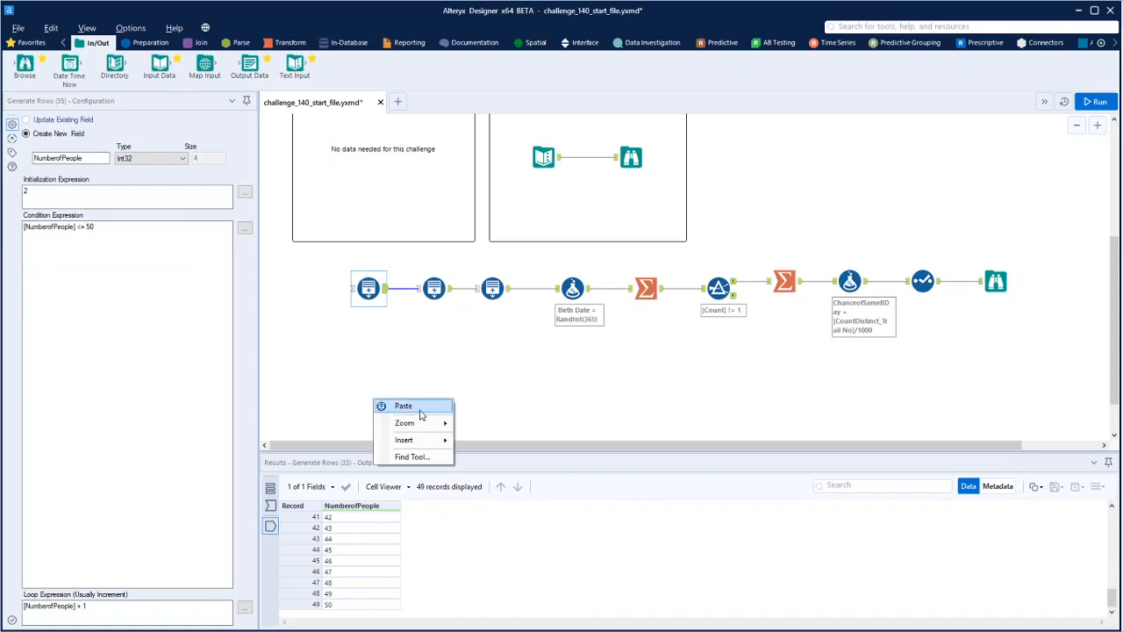
{"action": "left_click", "coordinate": [420, 412]}
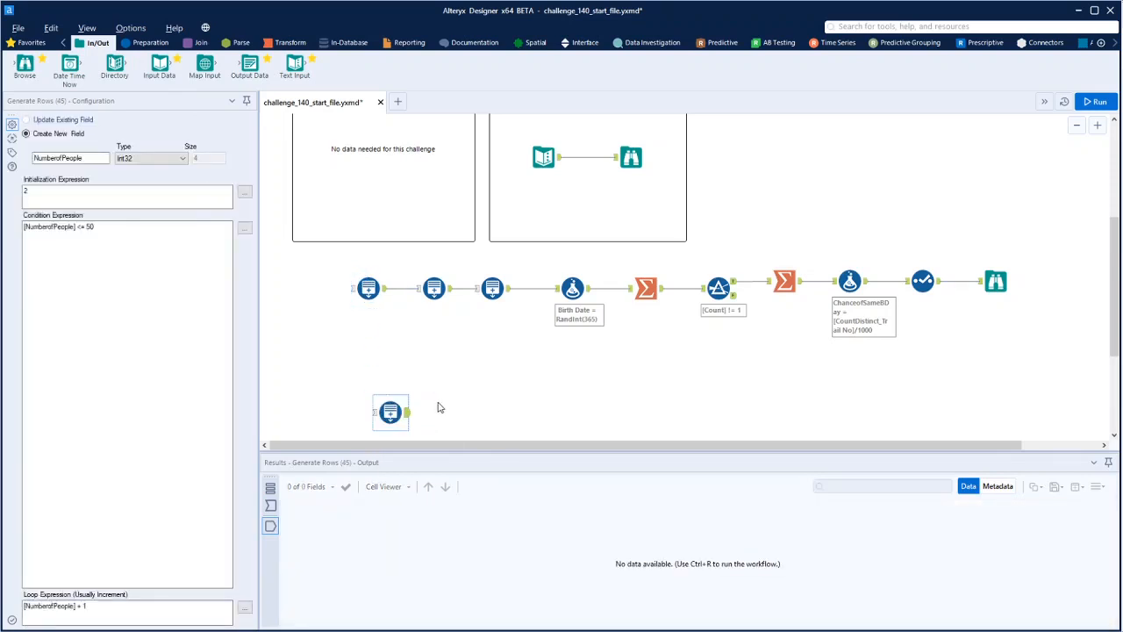
{"action": "left_click_drag", "start_coordinate": [399, 413], "coordinate": [377, 399]}
{"action": "left_click", "coordinate": [95, 232]}
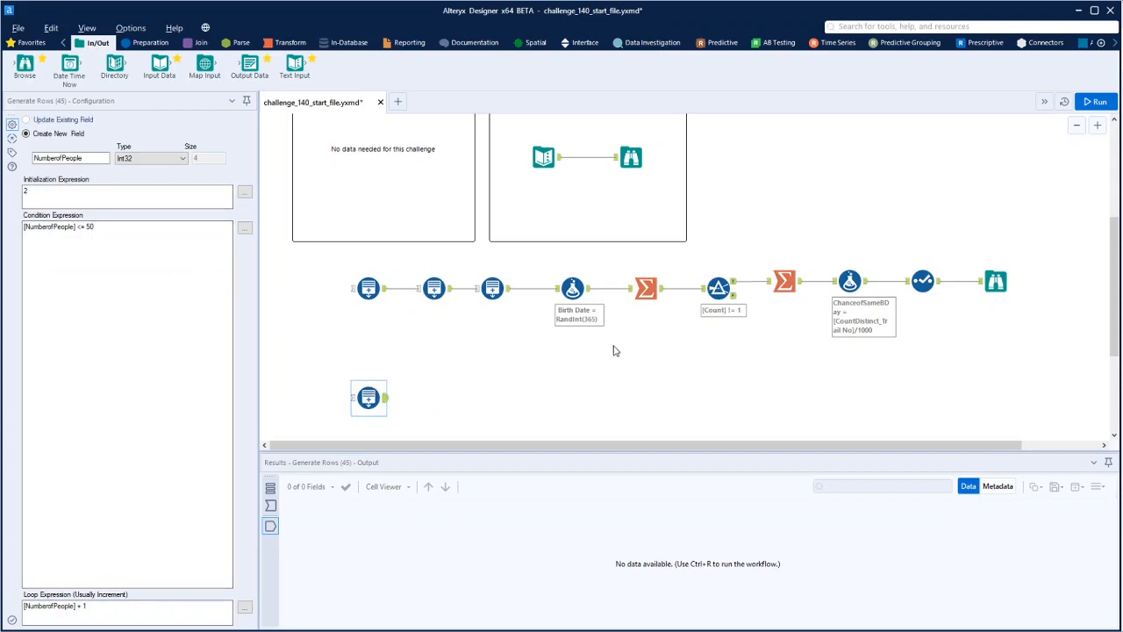
Connect a Formula tool after the copied Generate Rows tool, checking the formula in the Wikipedia article
{"action": "left_click", "coordinate": [151, 42]}
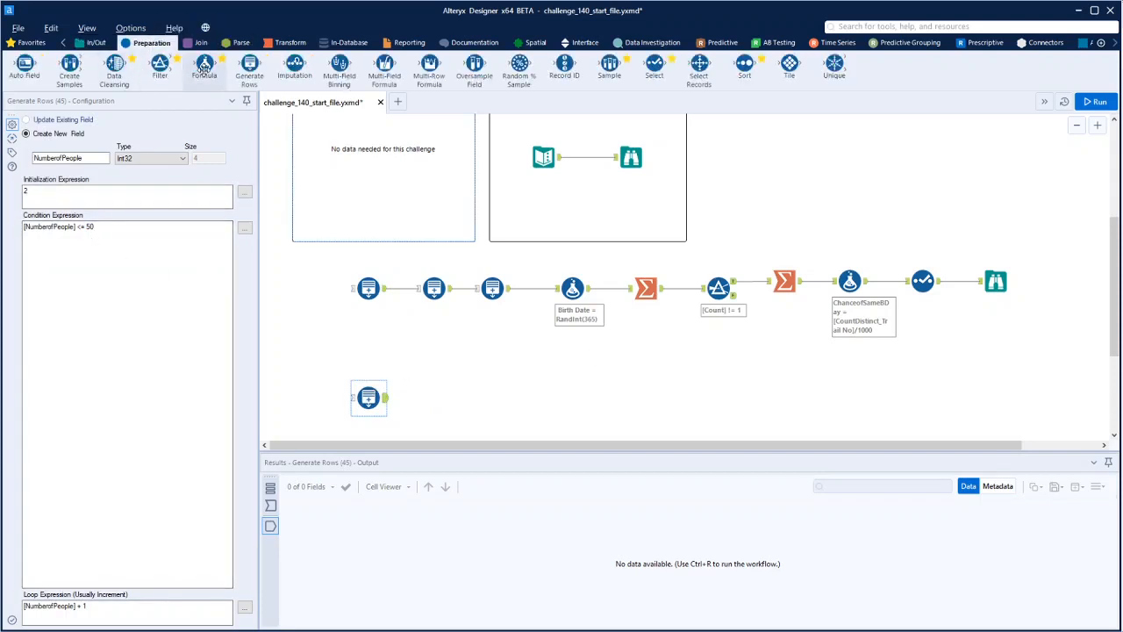
{"action": "left_click_drag", "start_coordinate": [204, 69], "coordinate": [439, 397]}
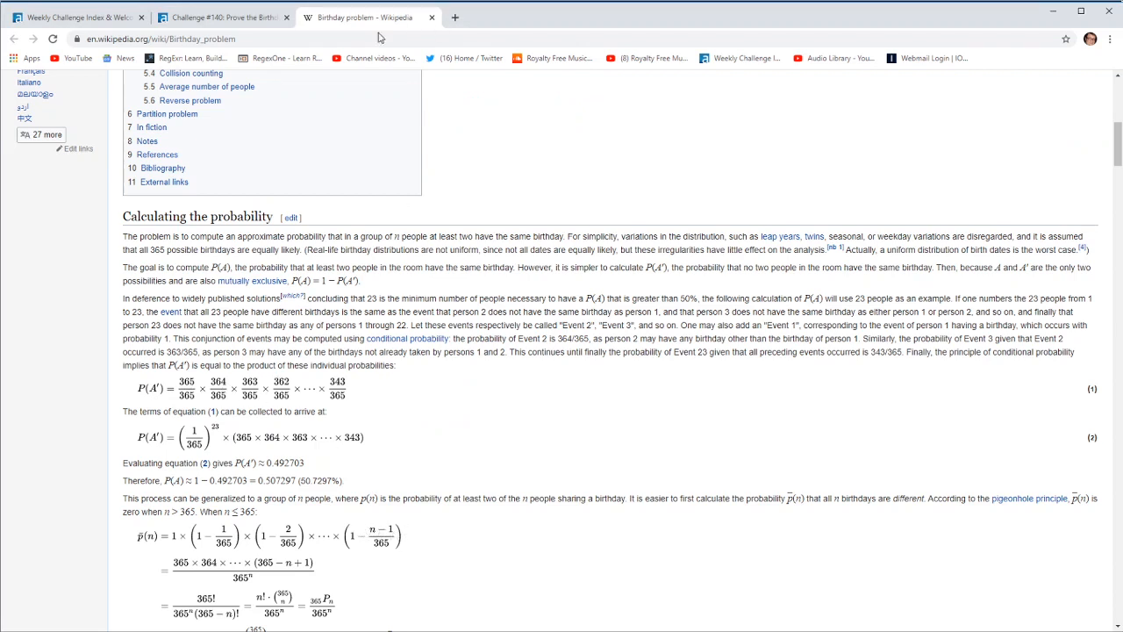
{"action": "left_click", "coordinate": [390, 631]}
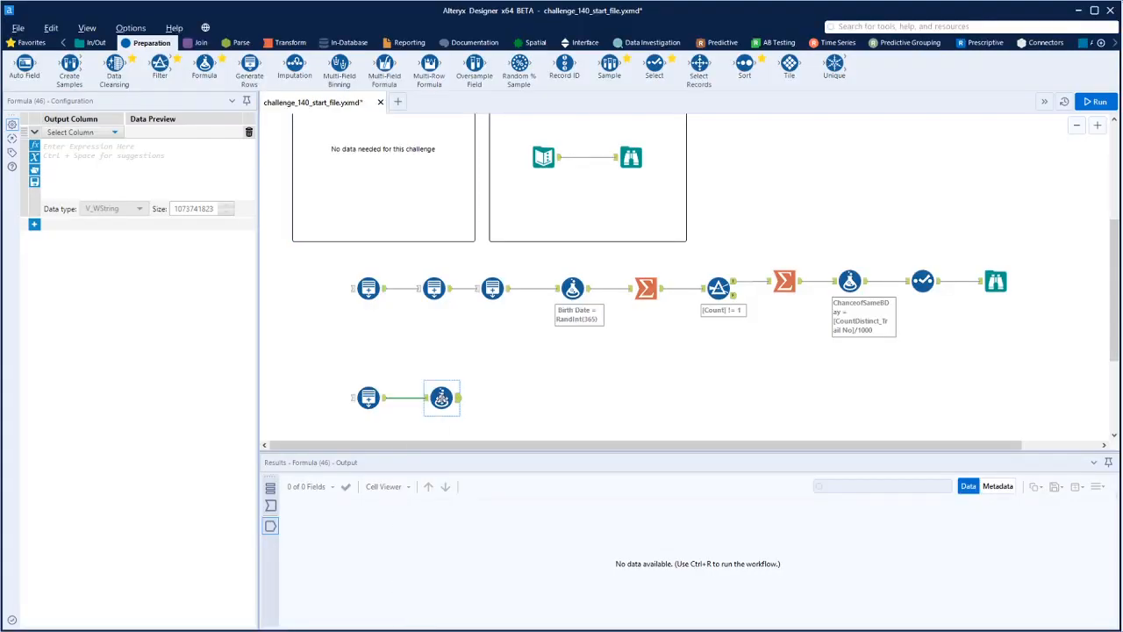
Add an output column named N - 1 with data type Int32 in the new Formula tool
{"action": "left_click", "coordinate": [114, 132]}
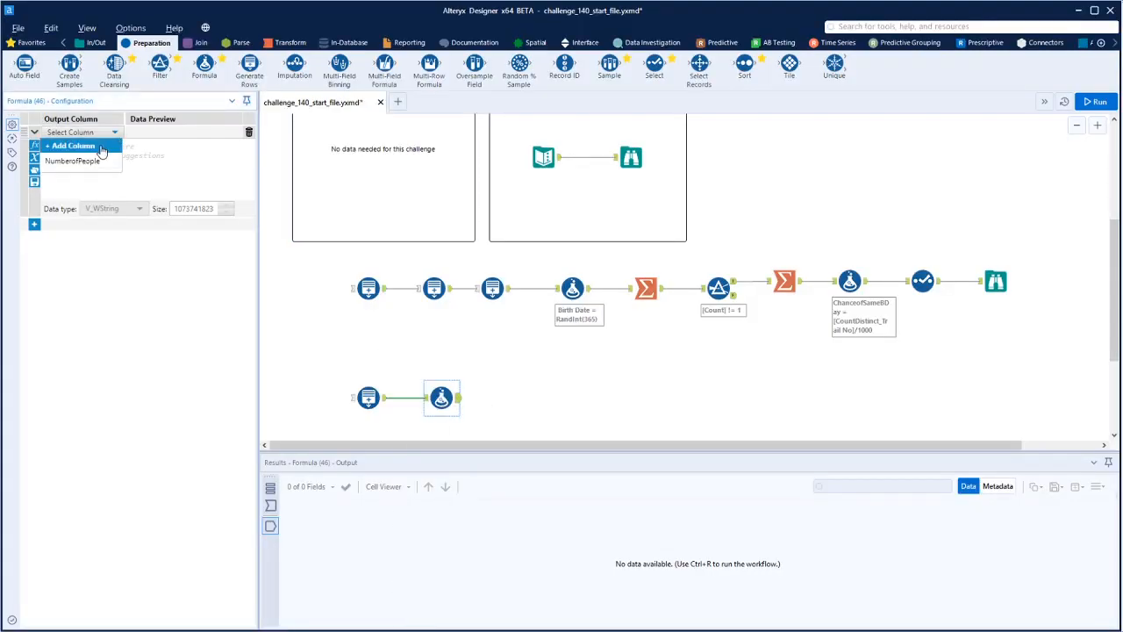
{"action": "left_click", "coordinate": [98, 147]}
{"action": "type", "text": "N - 1"}
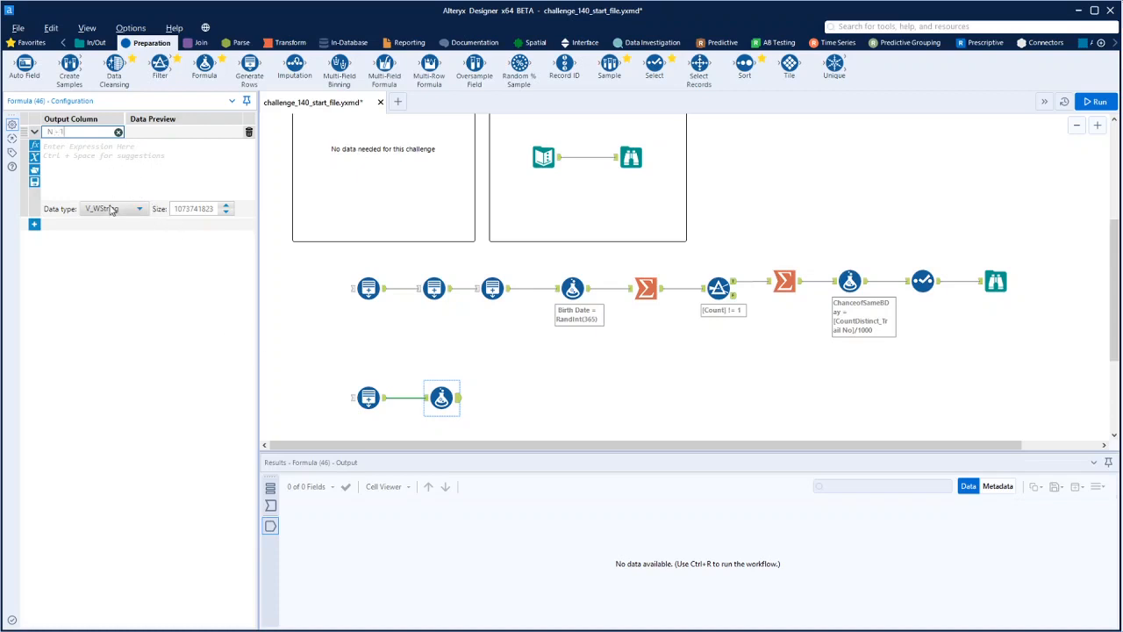
{"action": "left_click", "coordinate": [112, 209]}
{"action": "left_click", "coordinate": [113, 281]}
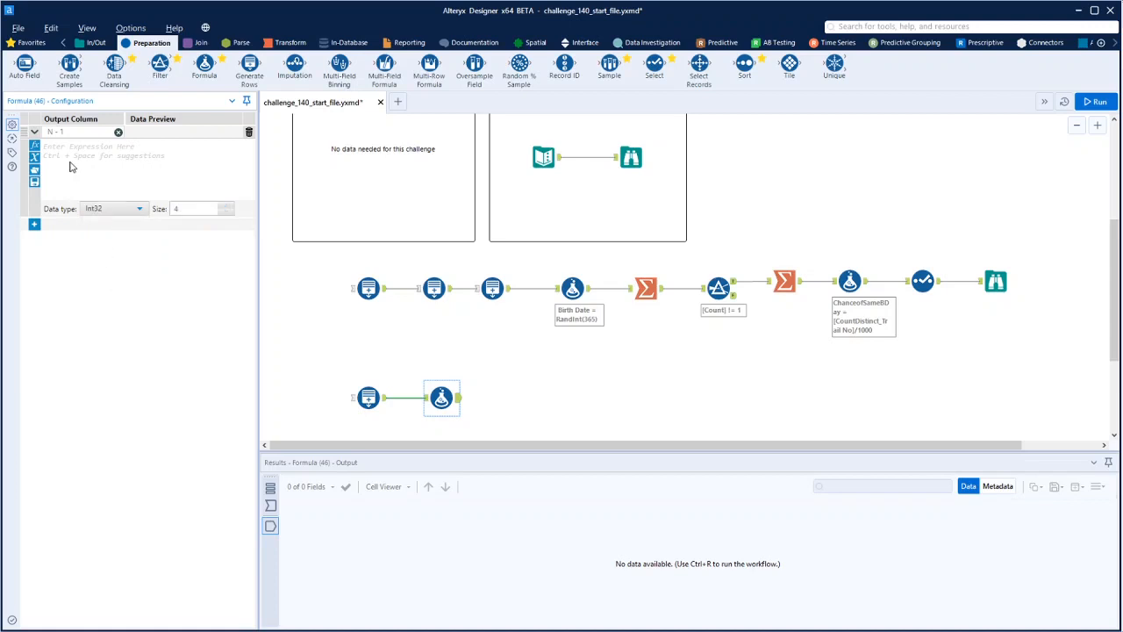
Set the N - 1 expression to [NumberofPeople]-1, then run the workflow and check the output records
{"action": "left_click", "coordinate": [71, 159]}
{"action": "type", "text": "["}
{"action": "left_click", "coordinate": [73, 158]}
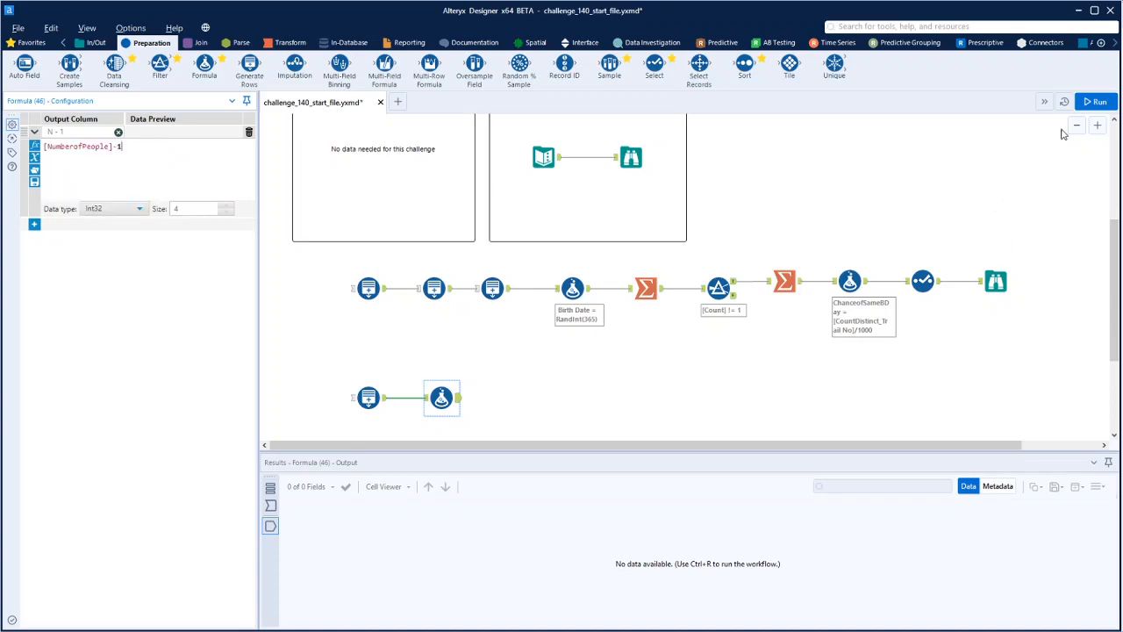
{"action": "key", "text": "ctrl+r"}
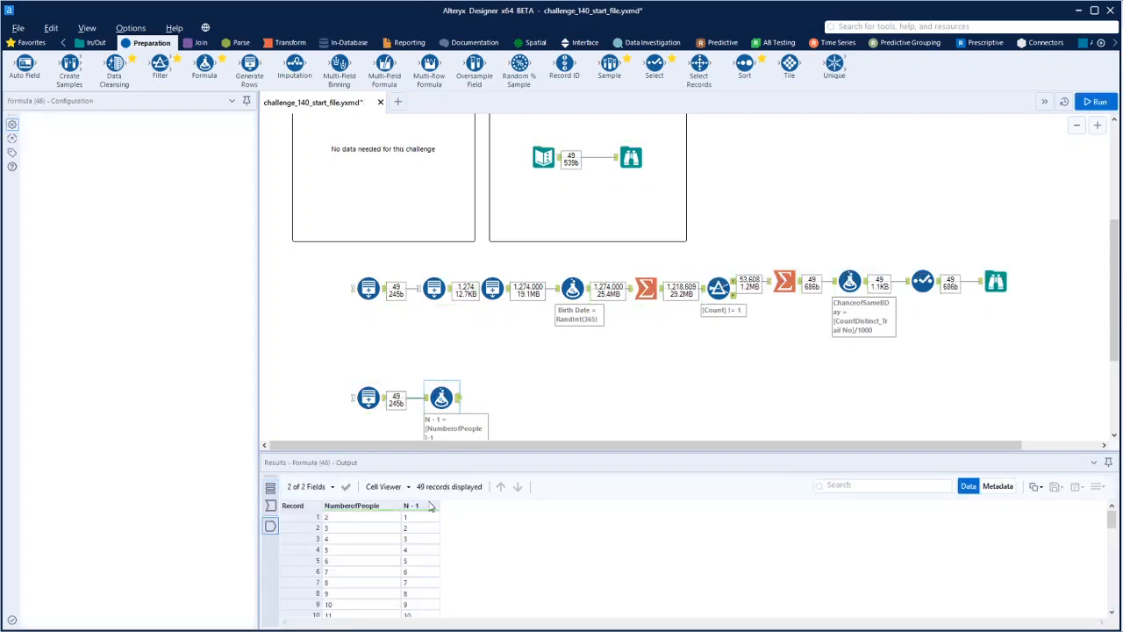
{"action": "scroll", "coordinate": [428, 526], "scroll_direction": "down", "scroll_amount": 1}
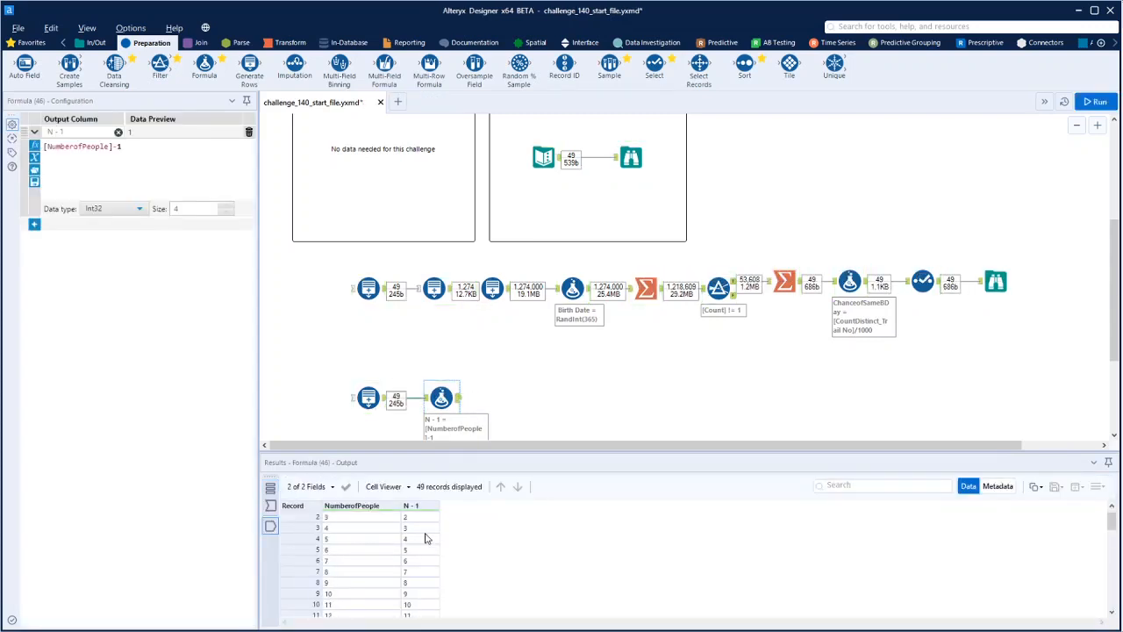
{"action": "scroll", "coordinate": [427, 539], "scroll_direction": "up", "scroll_amount": 1}
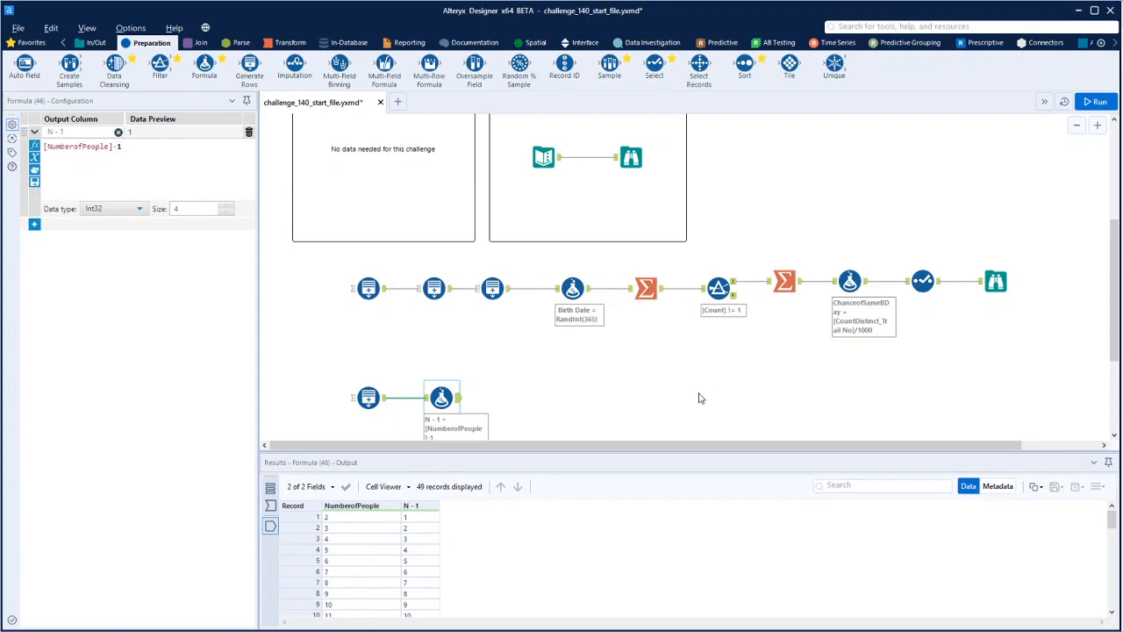
Connect a second Formula tool after the N - 1 Formula tool, and check the calculation in Wikipedia's Birthday problem article
{"action": "left_click_drag", "start_coordinate": [204, 67], "coordinate": [507, 401]}
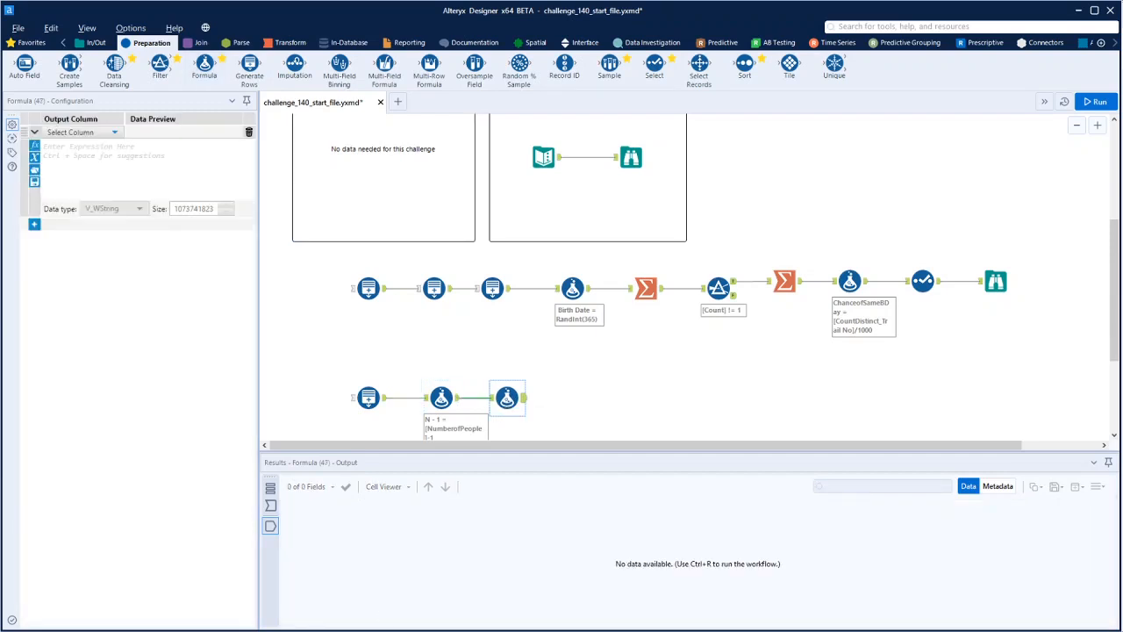
{"action": "key", "text": "alt+Tab"}
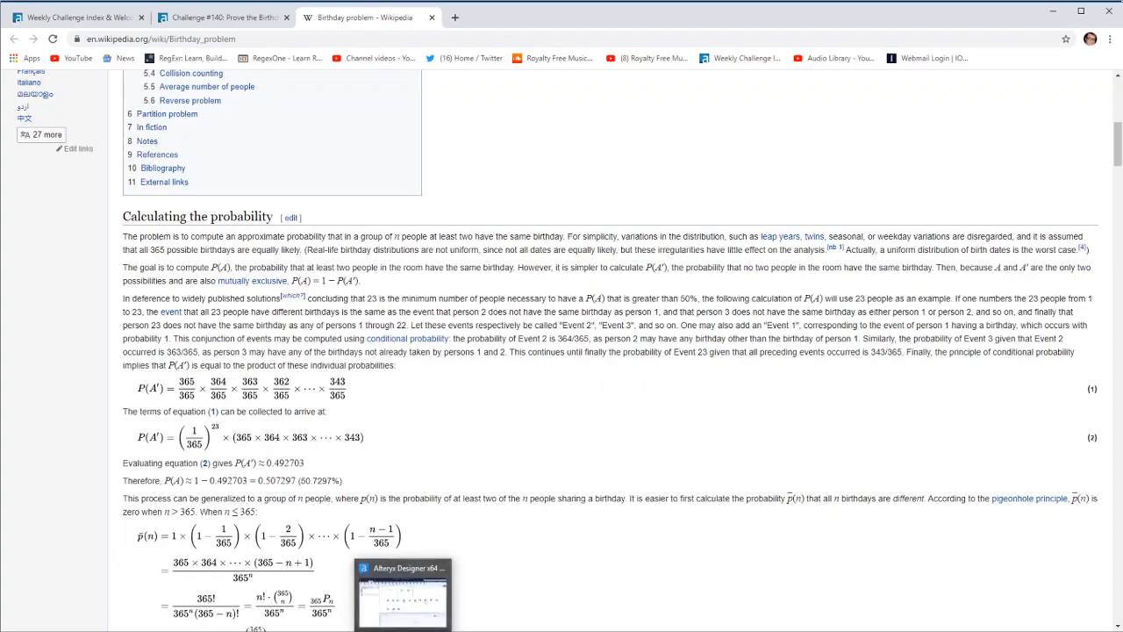
{"action": "left_click", "coordinate": [395, 631]}
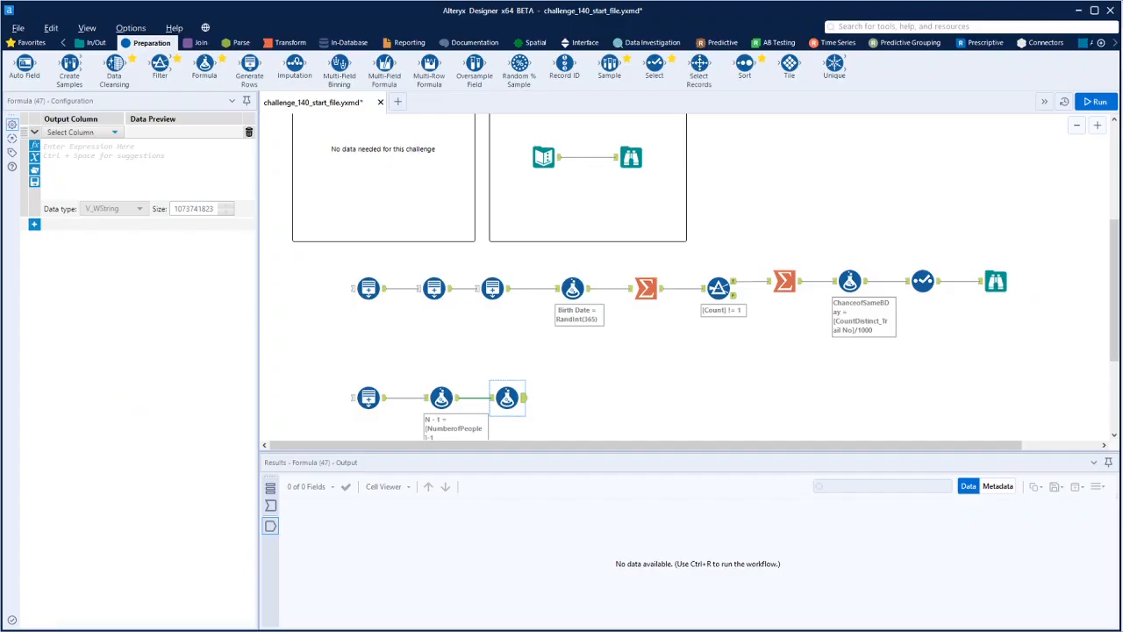
Enter the expression (365[N - 1])/365 in the second Formula tool of the lower stream
{"action": "left_click", "coordinate": [80, 152]}
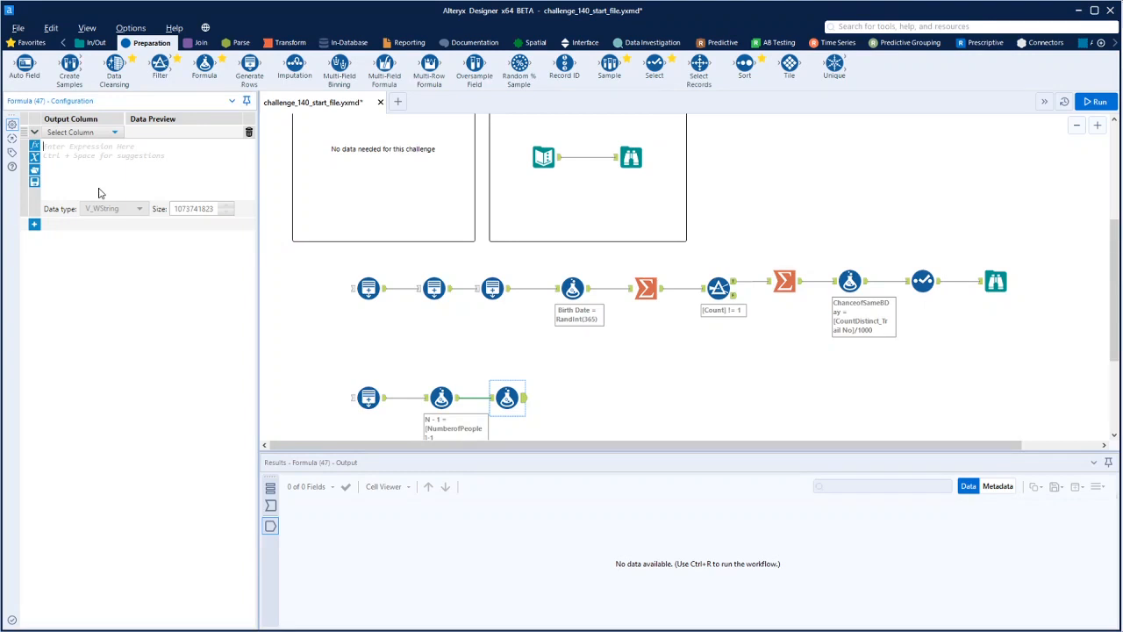
{"action": "key", "text": "ctrl+space"}
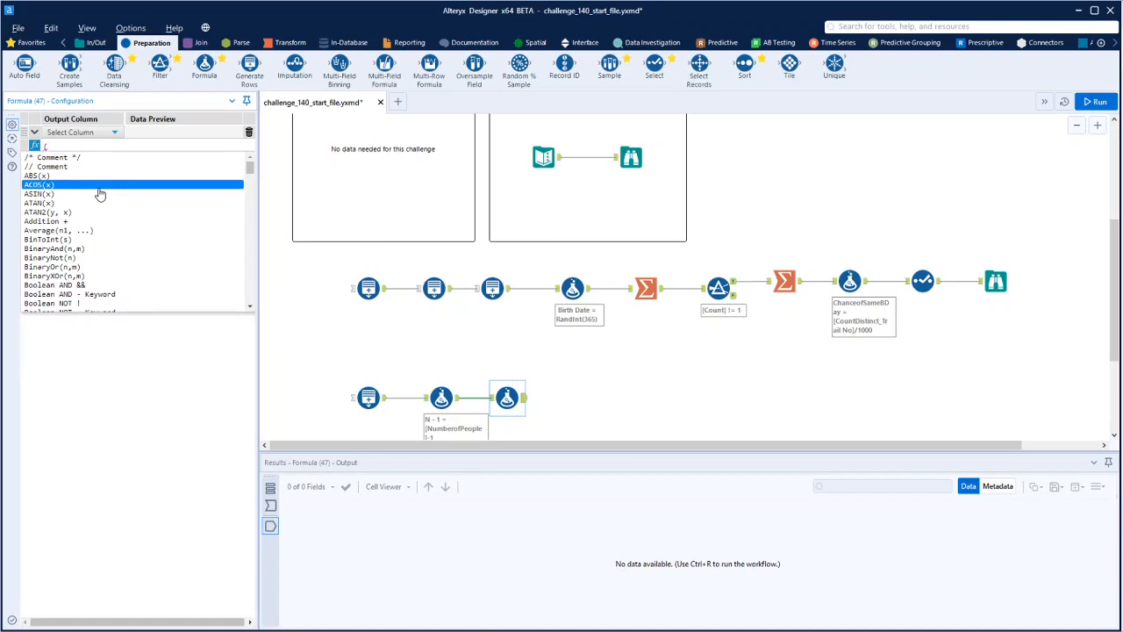
{"action": "type", "text": "36"}
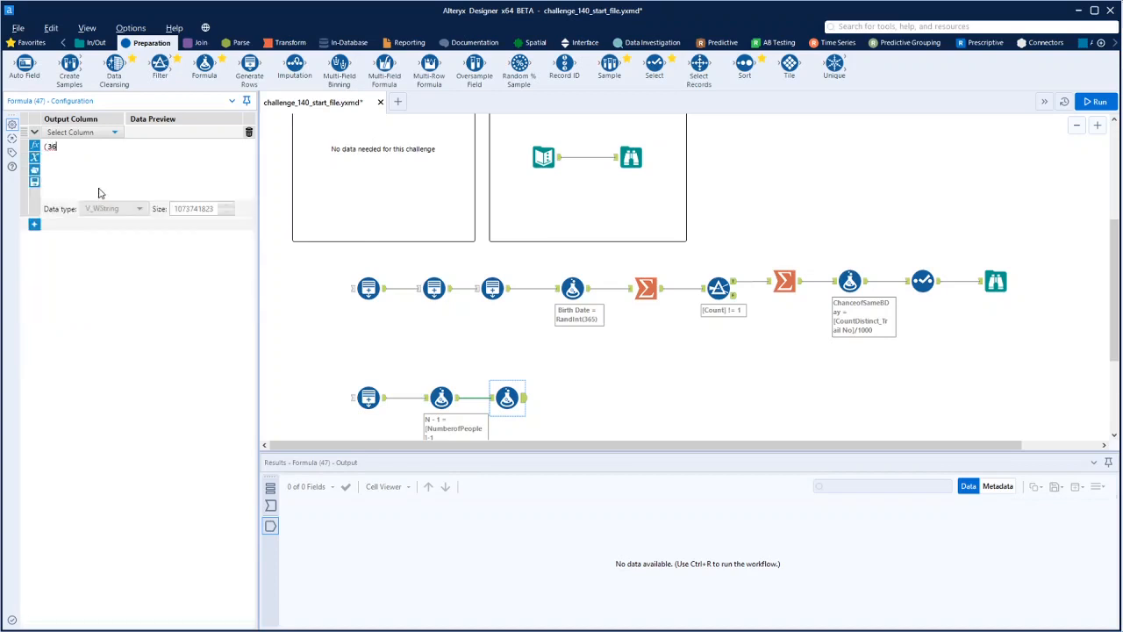
{"action": "type", "text": "5-"}
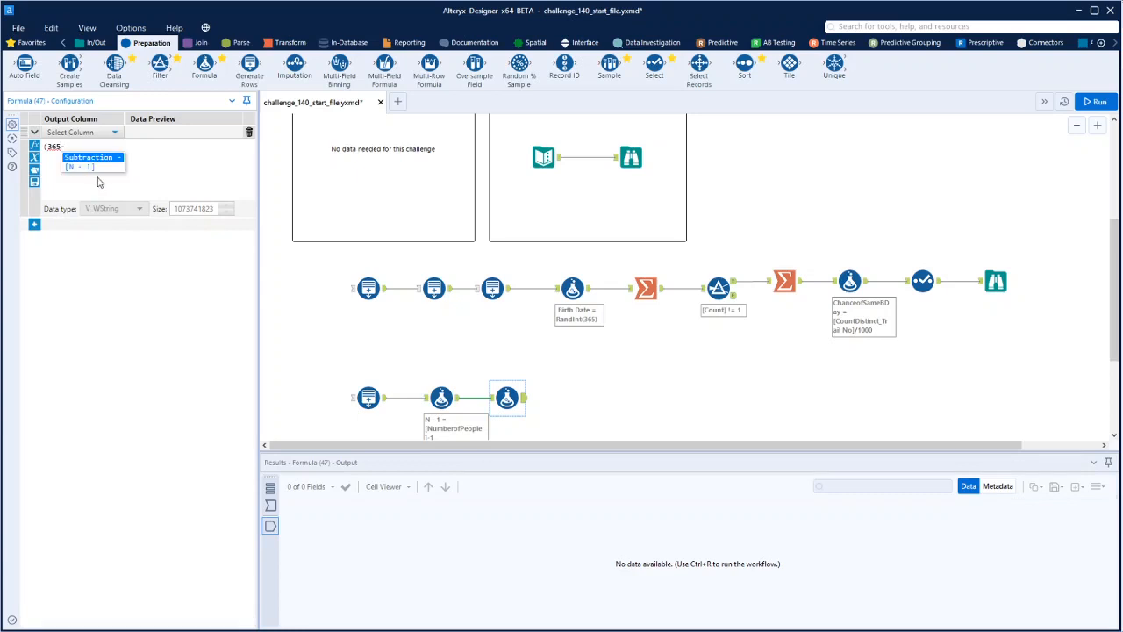
{"action": "key", "text": "Down"}
{"action": "key", "text": "Return"}
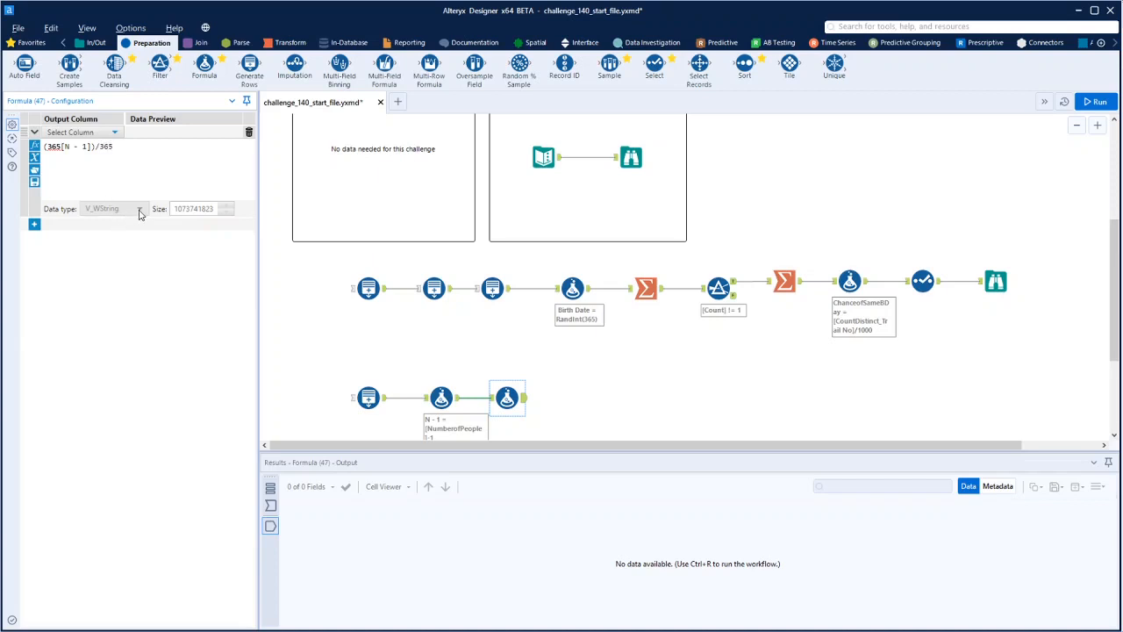
Add an output column named Prop of match with data type Double for this expression
{"action": "left_click", "coordinate": [101, 133]}
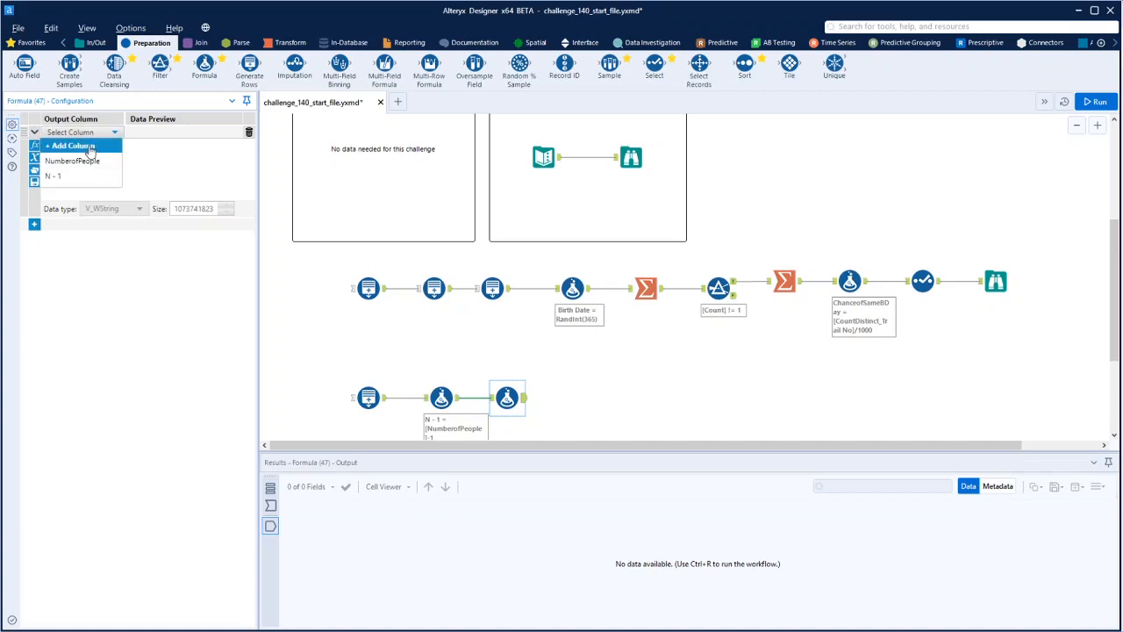
{"action": "left_click", "coordinate": [91, 147]}
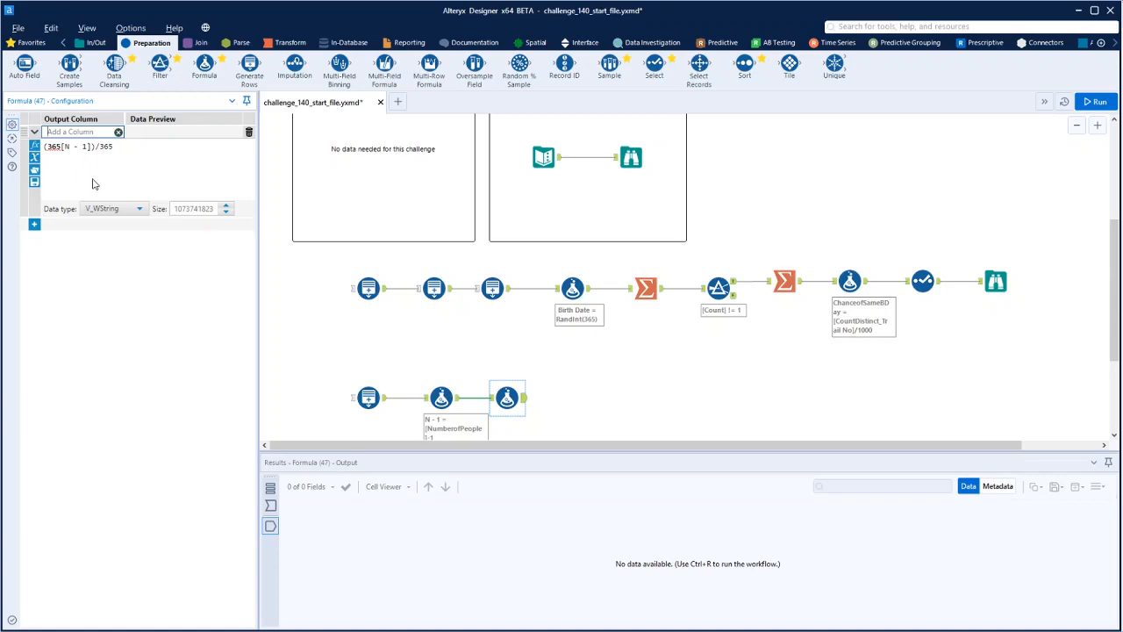
{"action": "type", "text": "I"}
{"action": "type", "text": "rob of"}
{"action": "triple_click", "coordinate": [64, 133]}
{"action": "left_click", "coordinate": [56, 133]}
{"action": "key", "text": "BackSpace"}
{"action": "key", "text": "BackSpace"}
{"action": "type", "text": "Pr"}
{"action": "key", "text": "BackSpace"}
{"action": "type", "text": "r"}
{"action": "left_click", "coordinate": [117, 210]}
{"action": "scroll", "coordinate": [120, 294], "scroll_direction": "down", "scroll_amount": 1}
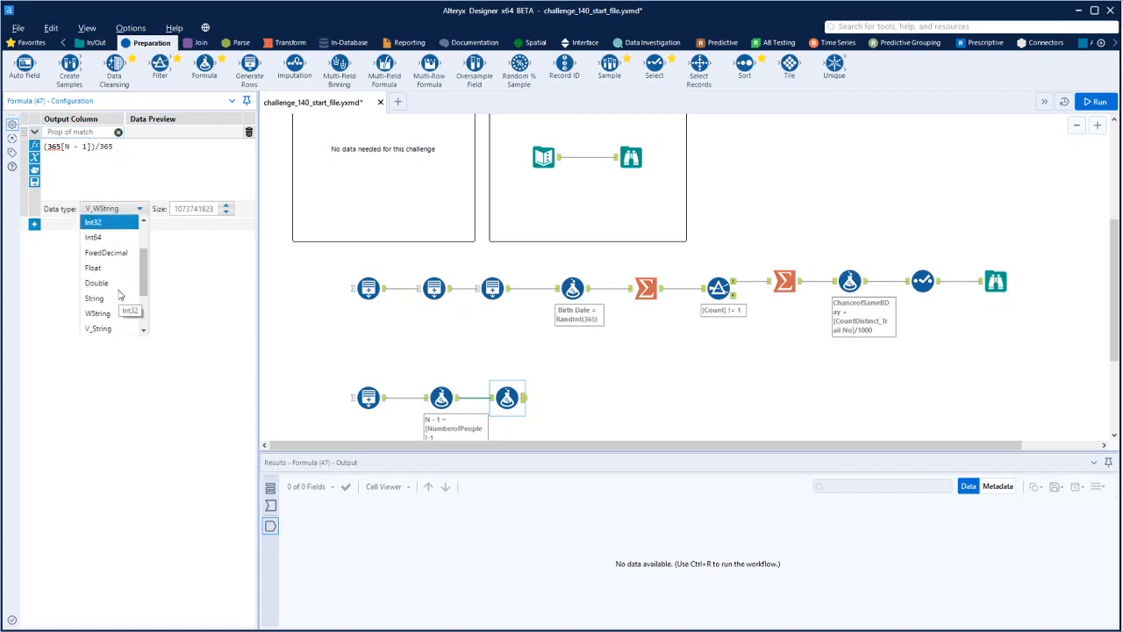
{"action": "left_click", "coordinate": [111, 289]}
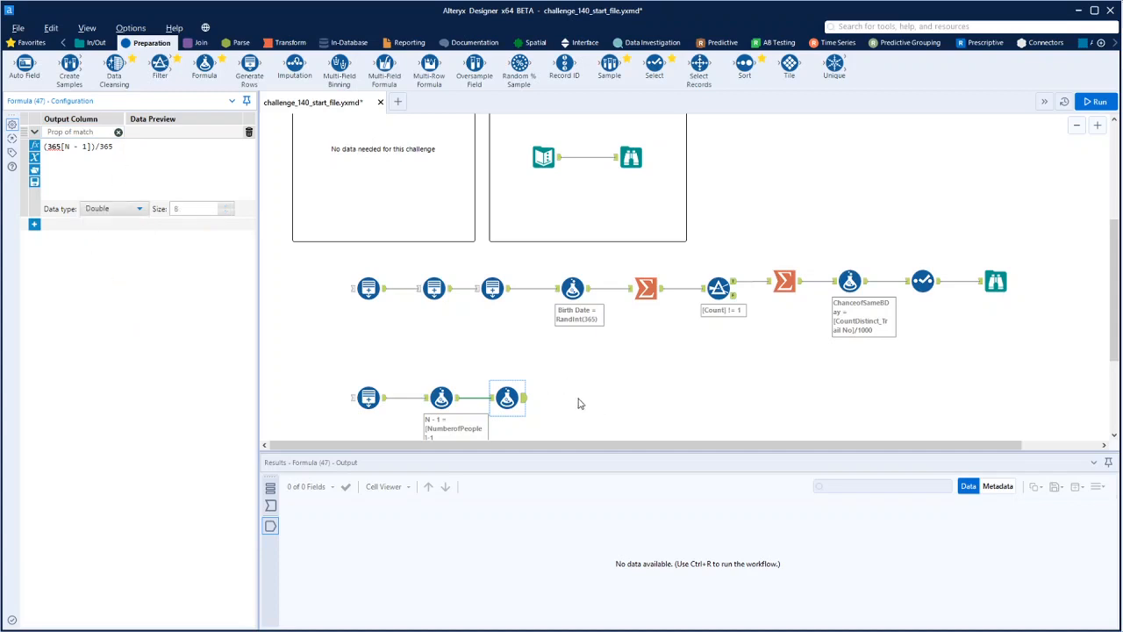
Run the workflow and correct the Prop of match expression to (365-[N - 1])/365
{"action": "left_click", "coordinate": [577, 406]}
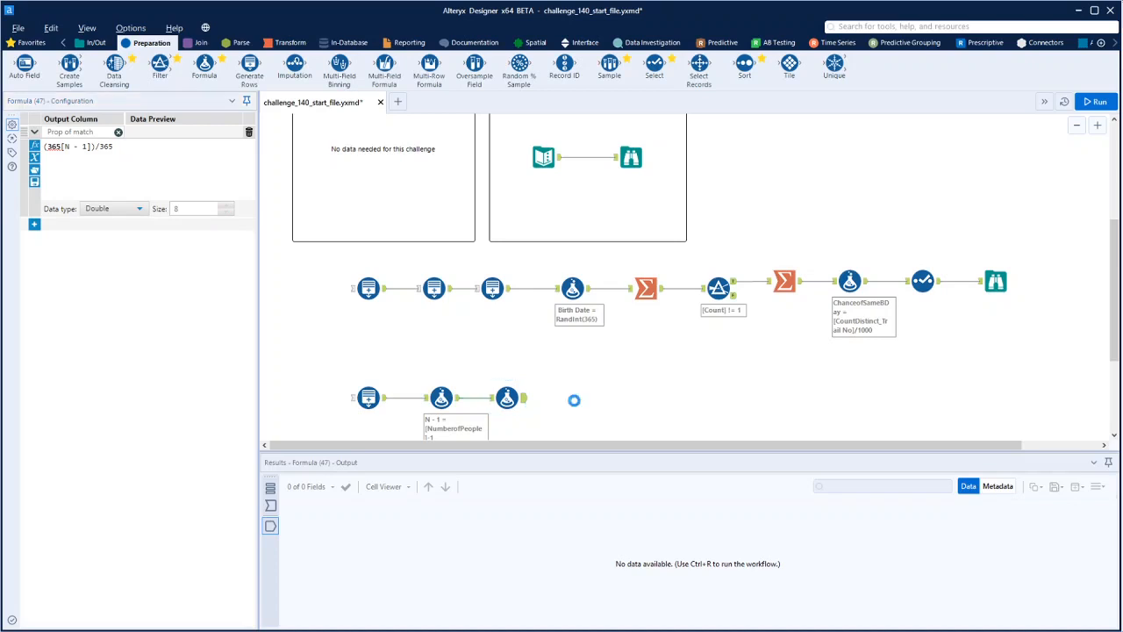
{"action": "key", "text": "ctrl+r"}
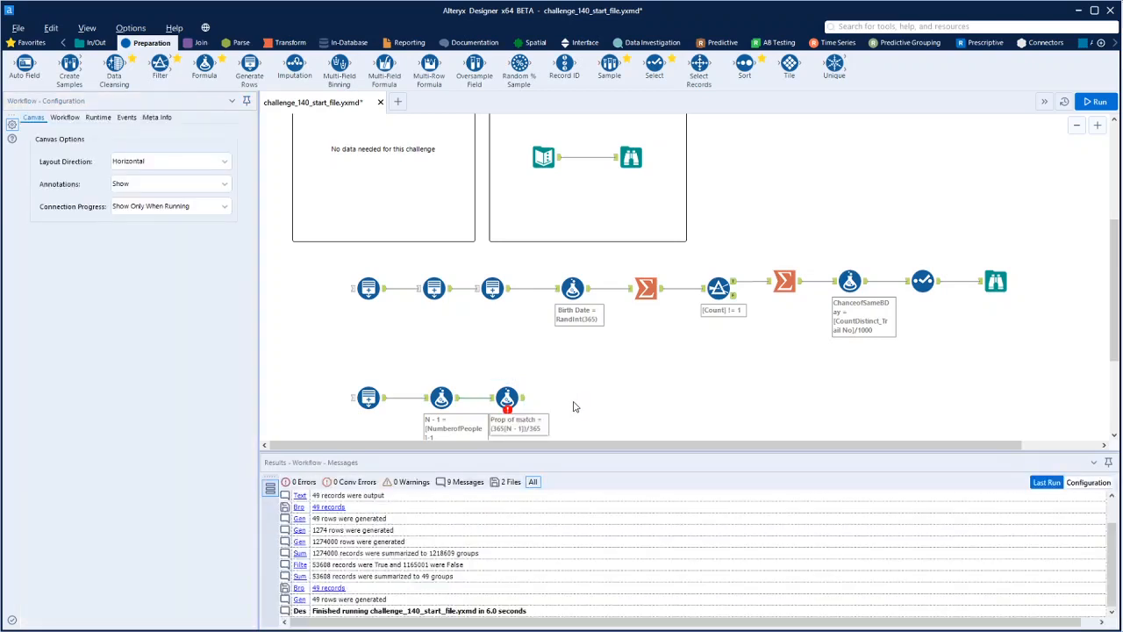
{"action": "left_click", "coordinate": [509, 400]}
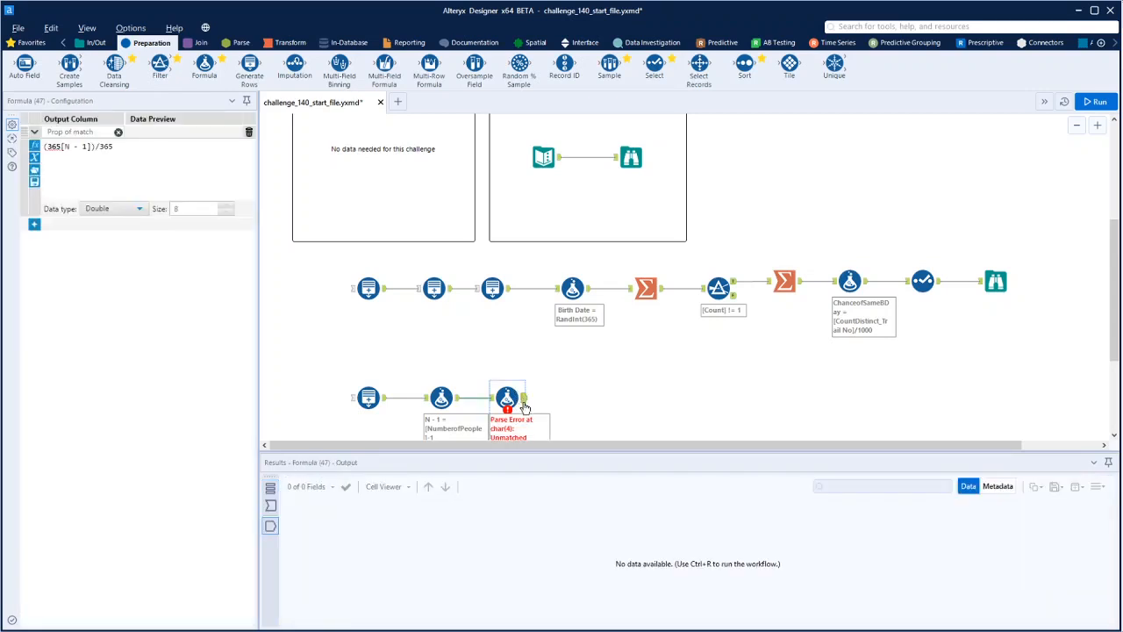
{"action": "scroll", "coordinate": [555, 396], "scroll_direction": "down", "scroll_amount": 1}
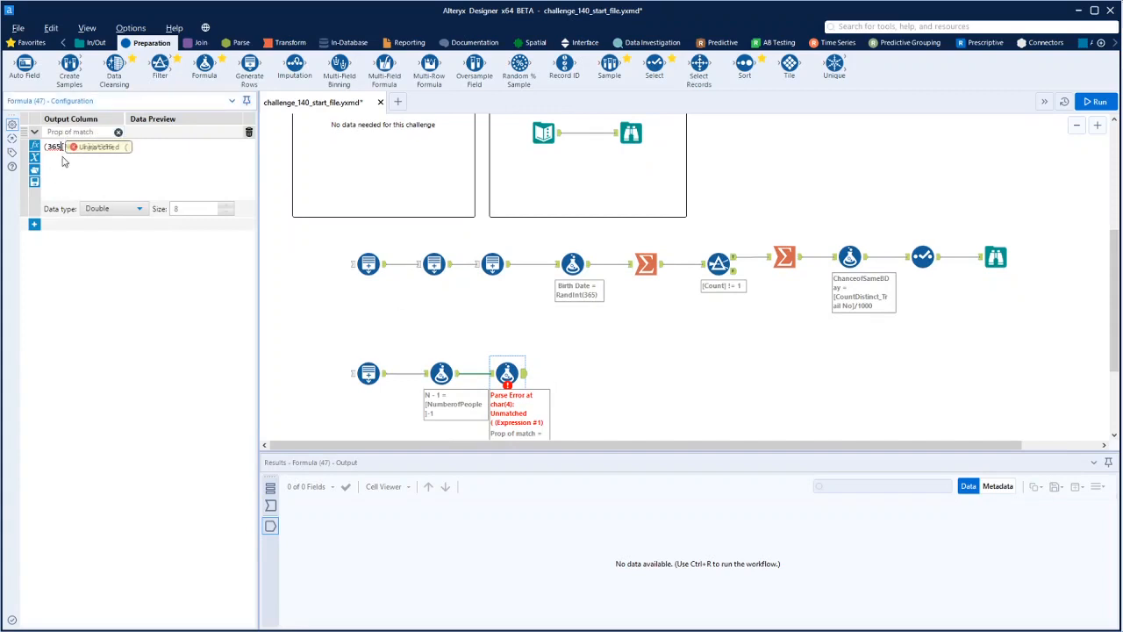
{"action": "type", "text": "-"}
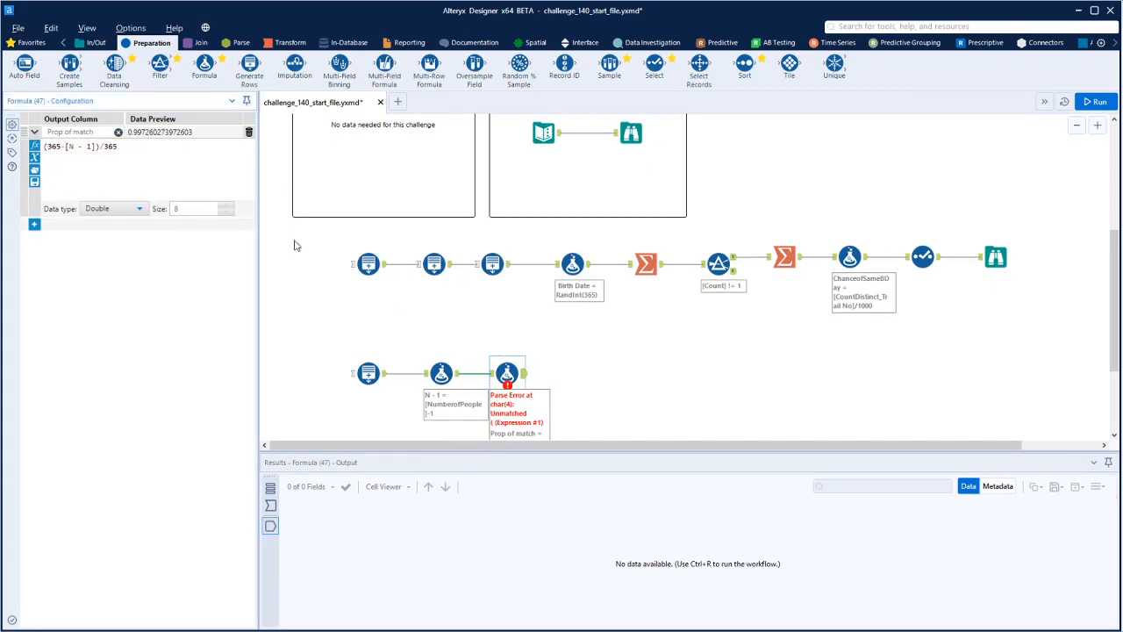
Rerun the workflow and review the Prop of match values for all group sizes
{"action": "left_click", "coordinate": [654, 350]}
{"action": "key", "text": "ctrl+r"}
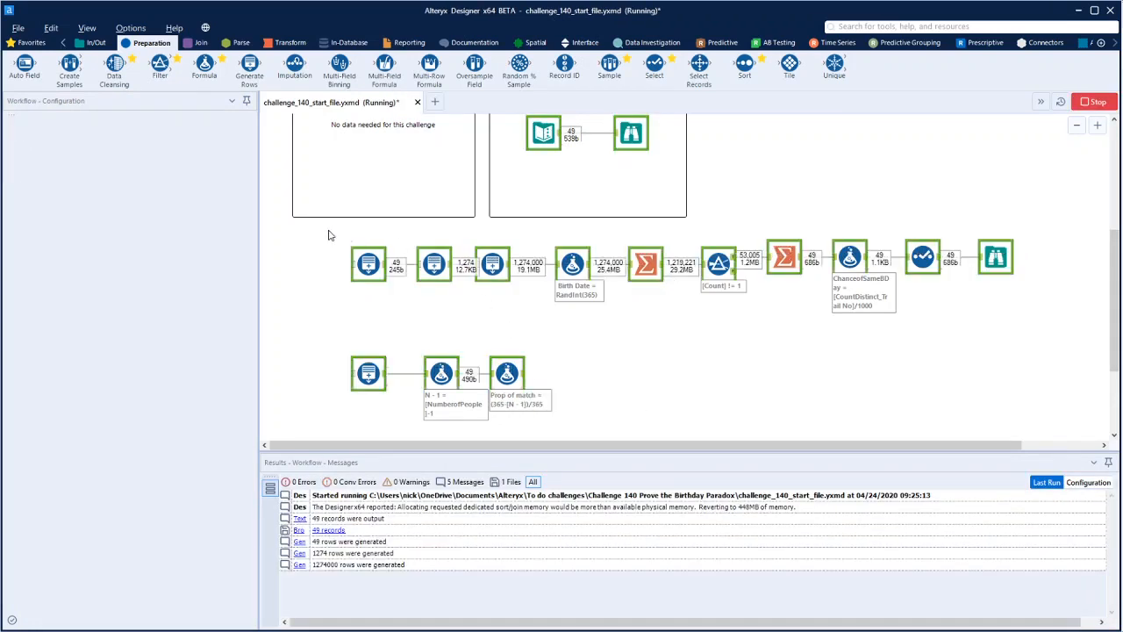
{"action": "left_click", "coordinate": [524, 375]}
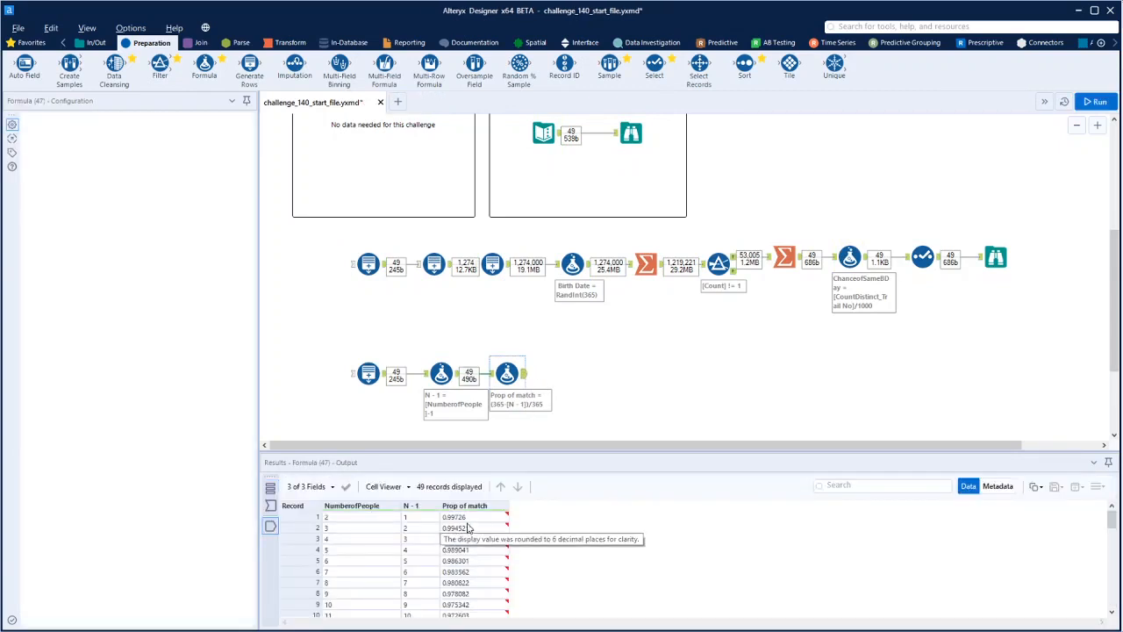
{"action": "scroll", "coordinate": [470, 553], "scroll_direction": "down", "scroll_amount": 2}
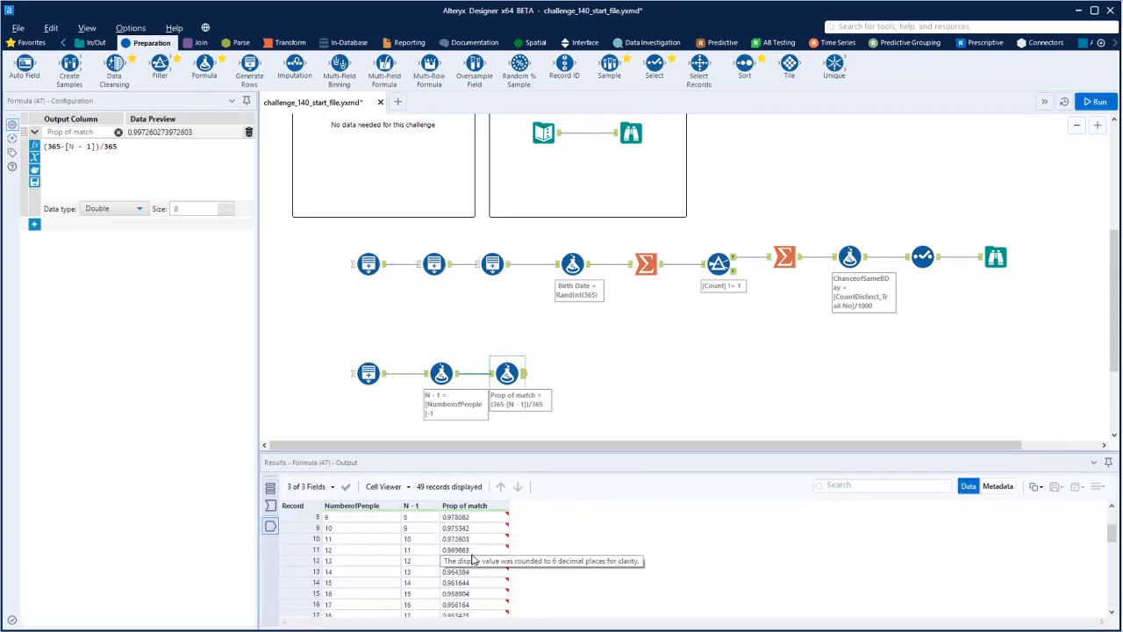
{"action": "scroll", "coordinate": [472, 559], "scroll_direction": "down", "scroll_amount": 10}
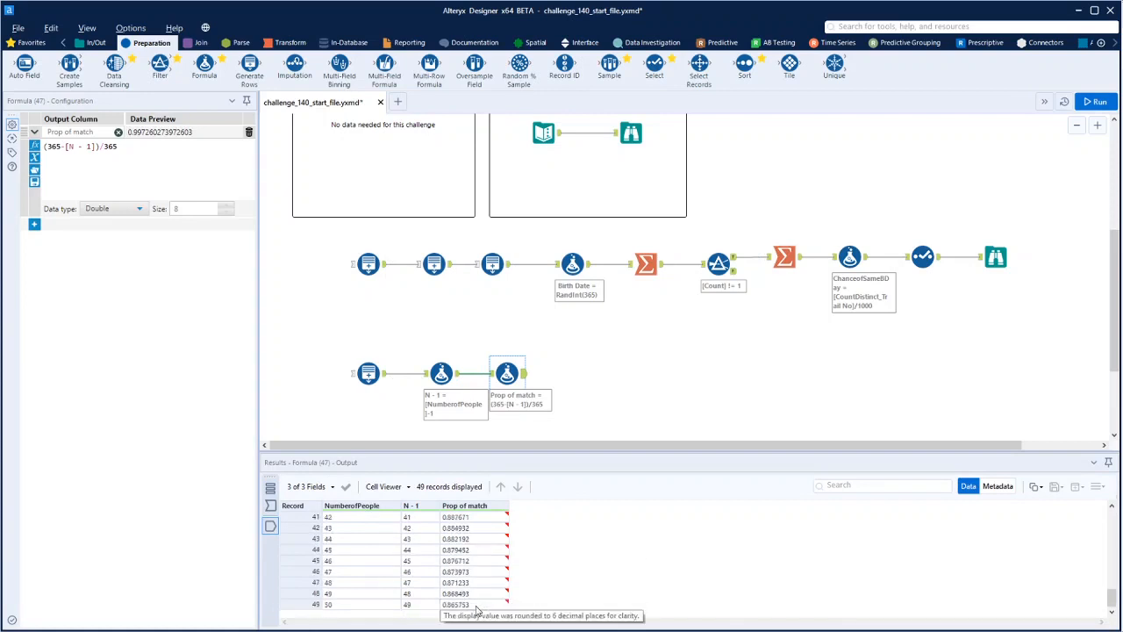
{"action": "scroll", "coordinate": [472, 604], "scroll_direction": "up", "scroll_amount": 6}
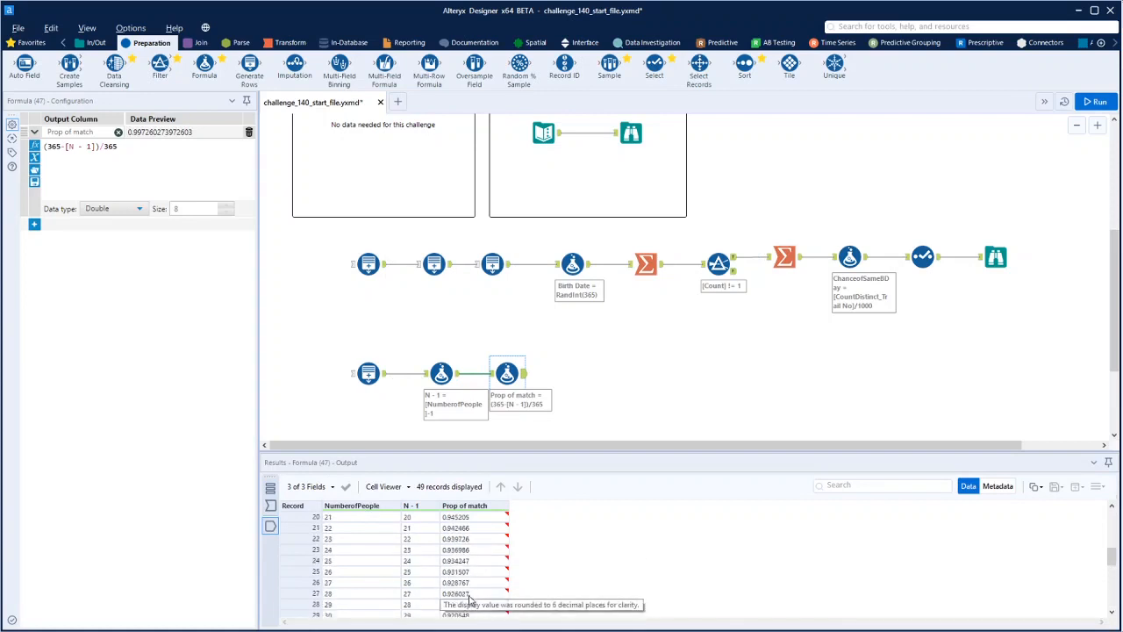
{"action": "scroll", "coordinate": [470, 597], "scroll_direction": "up", "scroll_amount": 4}
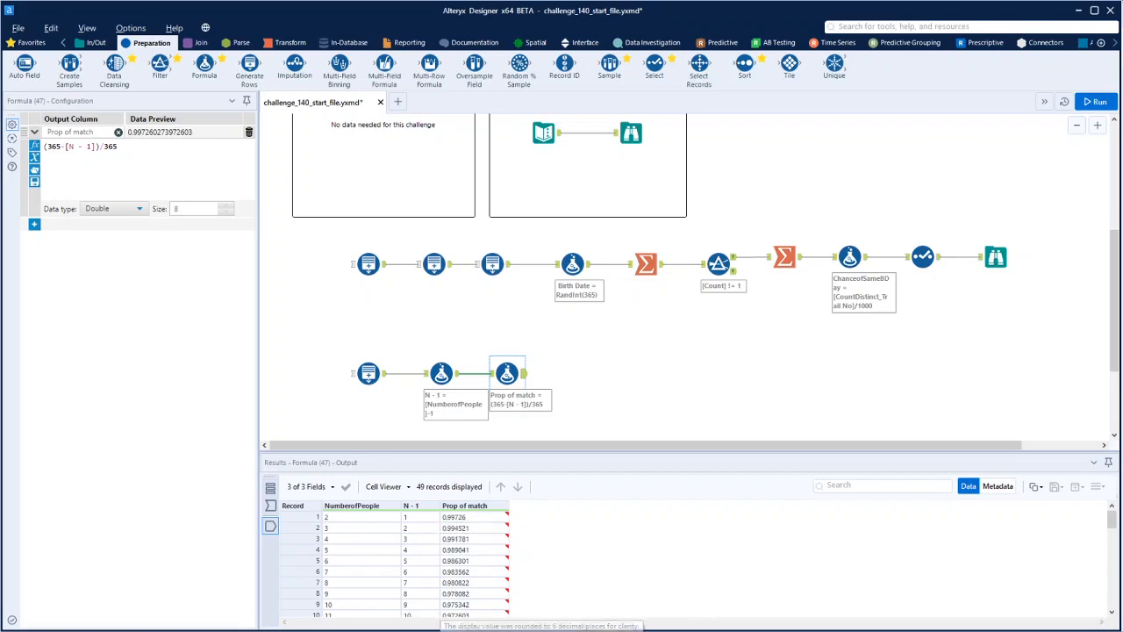
Check the formula in Wikipedia's Birthday problem article and, back in Alteryx Designer, connect a Multi-Row Formula tool after the Prop of match Formula tool
{"action": "key", "text": "alt+Tab"}
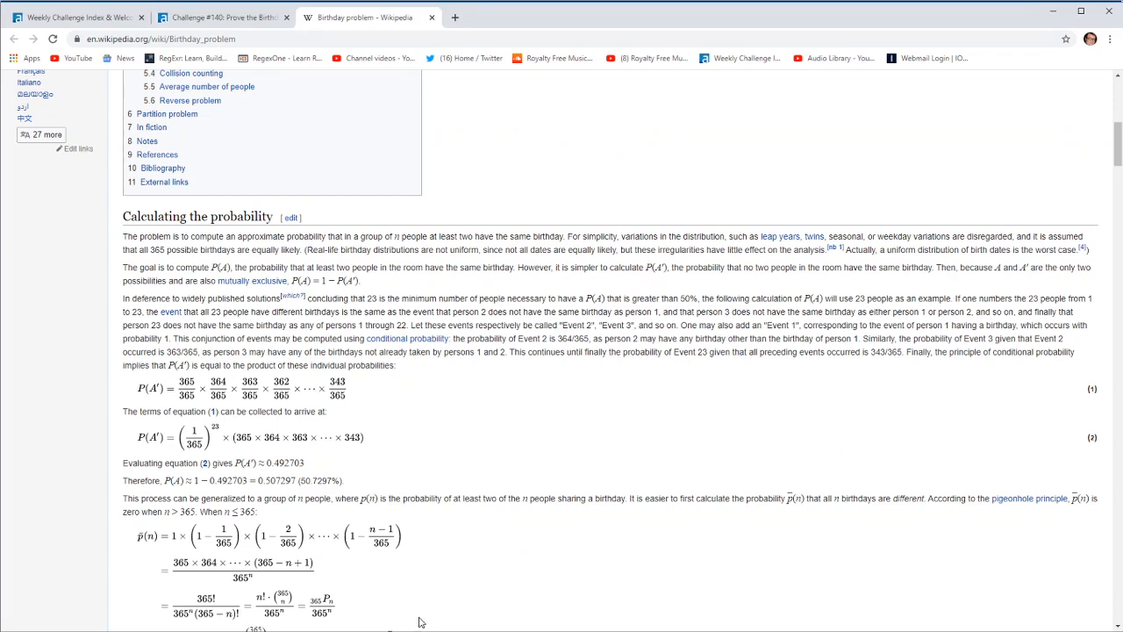
{"action": "key", "text": "alt+Tab"}
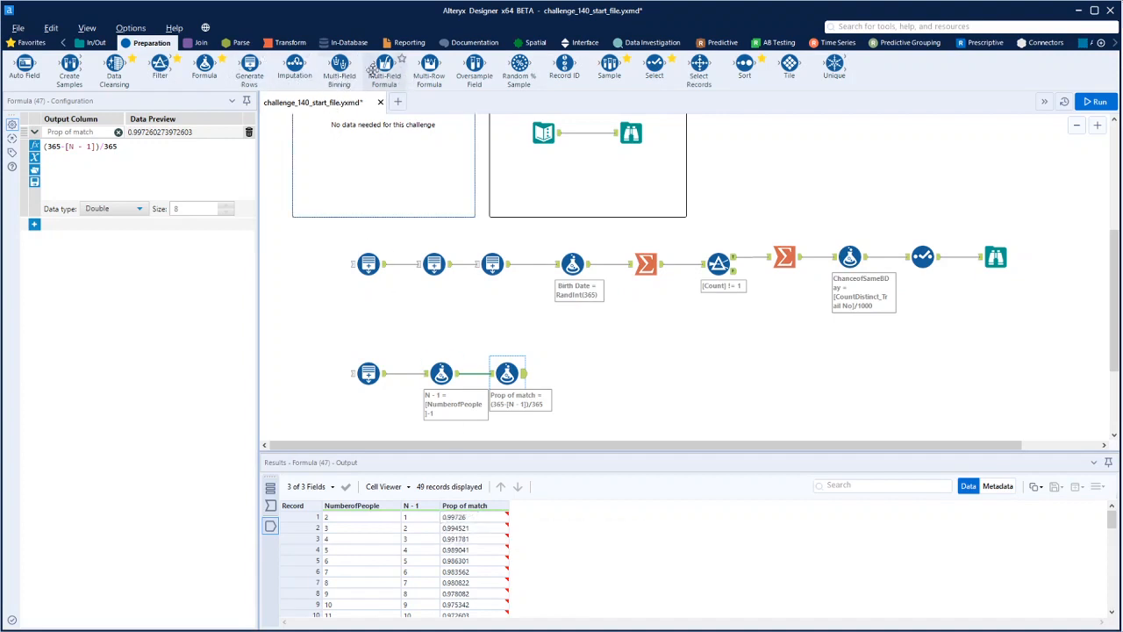
{"action": "left_click_drag", "start_coordinate": [429, 65], "coordinate": [582, 375]}
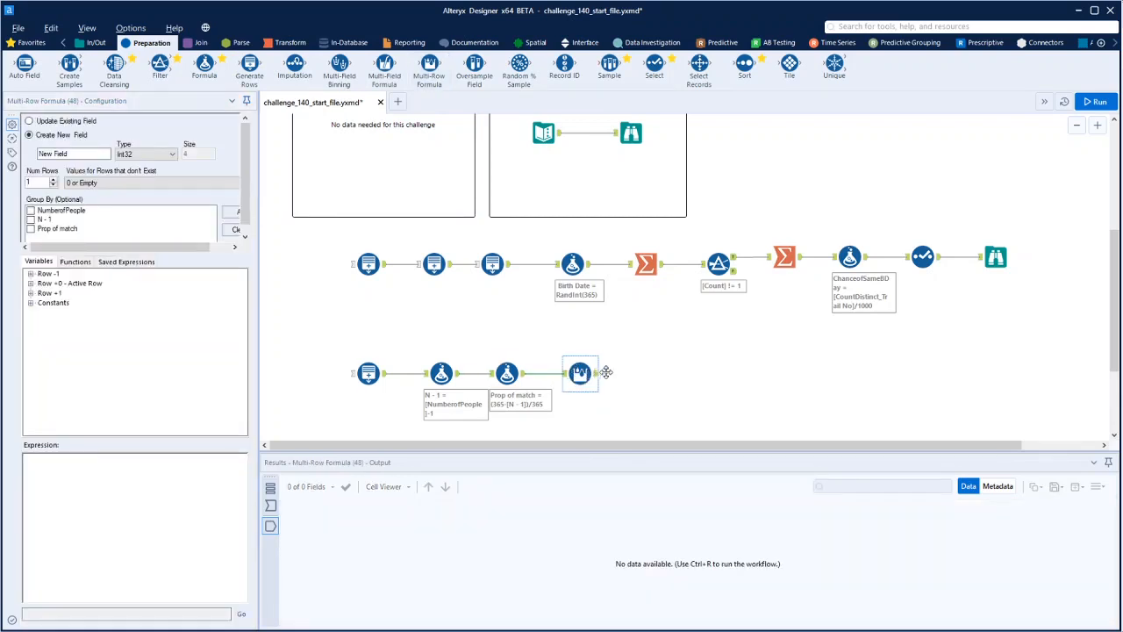
{"action": "left_click", "coordinate": [158, 188]}
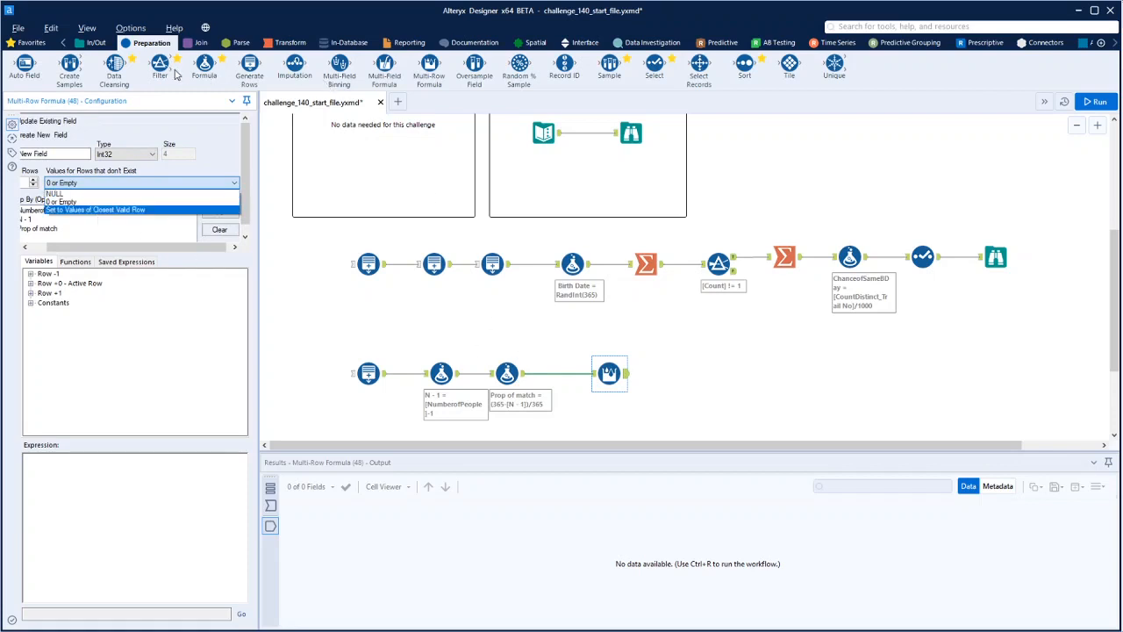
Insert a Formula tool before the Multi-Row Formula tool, with a Double output column named Running Prop of match set to 1
{"action": "left_click_drag", "start_coordinate": [205, 66], "coordinate": [558, 373]}
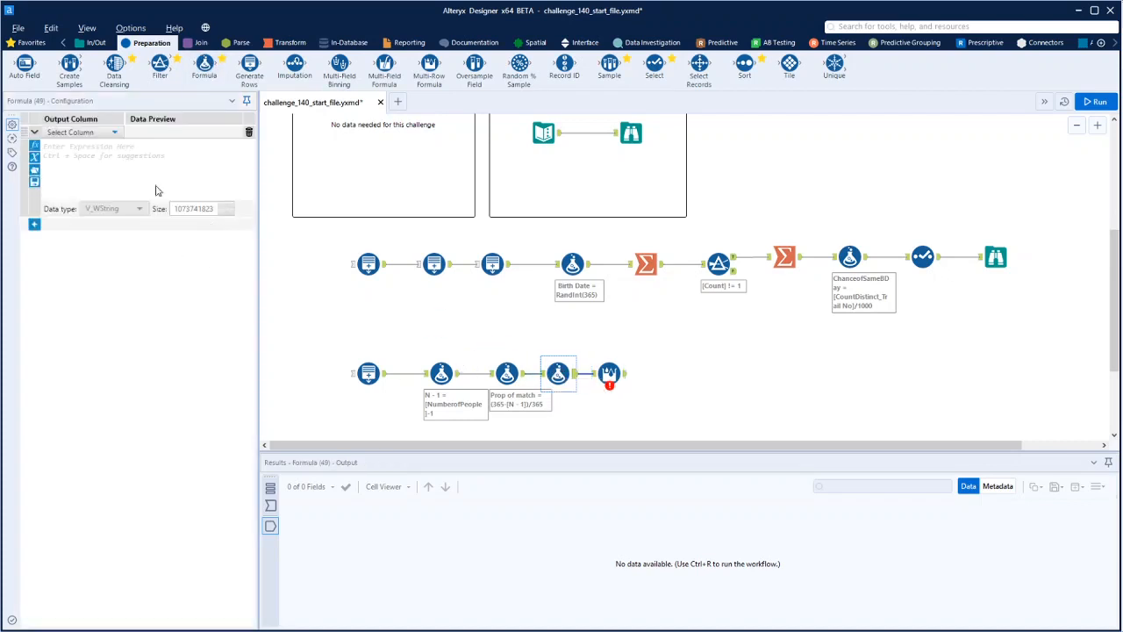
{"action": "left_click", "coordinate": [83, 133]}
{"action": "left_click", "coordinate": [82, 146]}
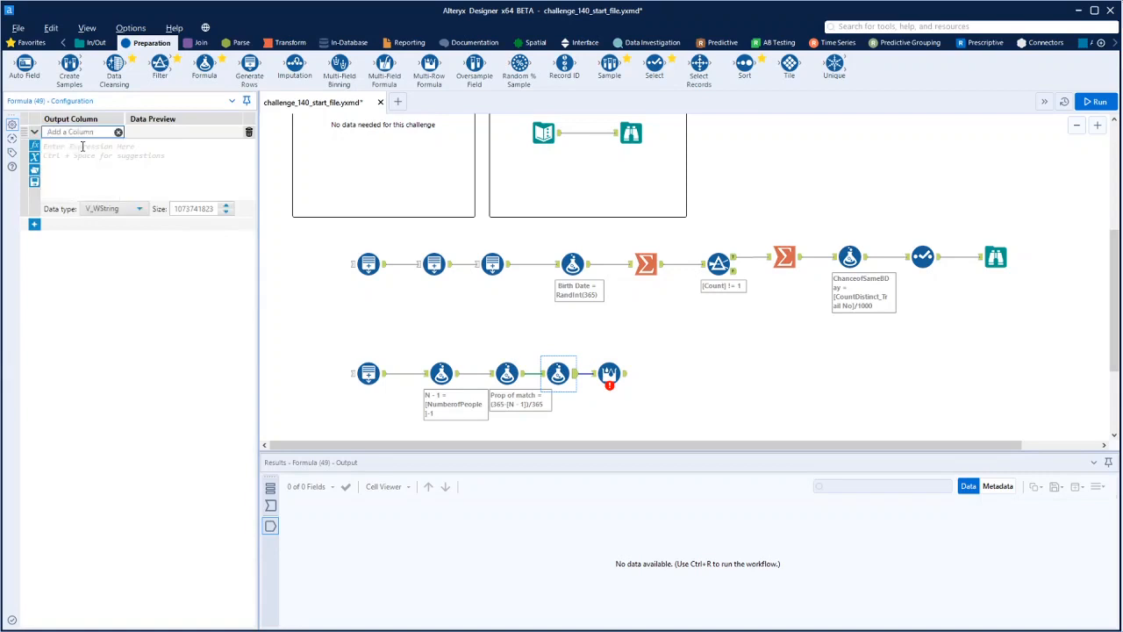
{"action": "type", "text": "R"}
{"action": "type", "text": "unning Prop of match"}
{"action": "left_click", "coordinate": [81, 146]}
{"action": "type", "text": "1"}
{"action": "left_click", "coordinate": [137, 209]}
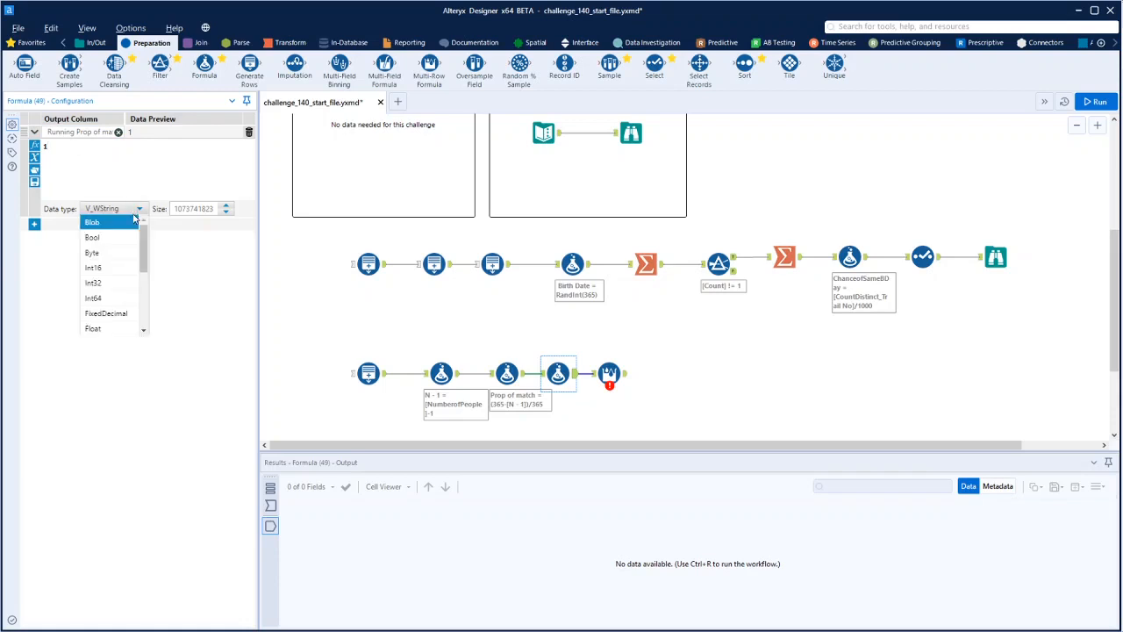
{"action": "scroll", "coordinate": [139, 281], "scroll_direction": "down", "scroll_amount": 2}
{"action": "left_click", "coordinate": [98, 274]}
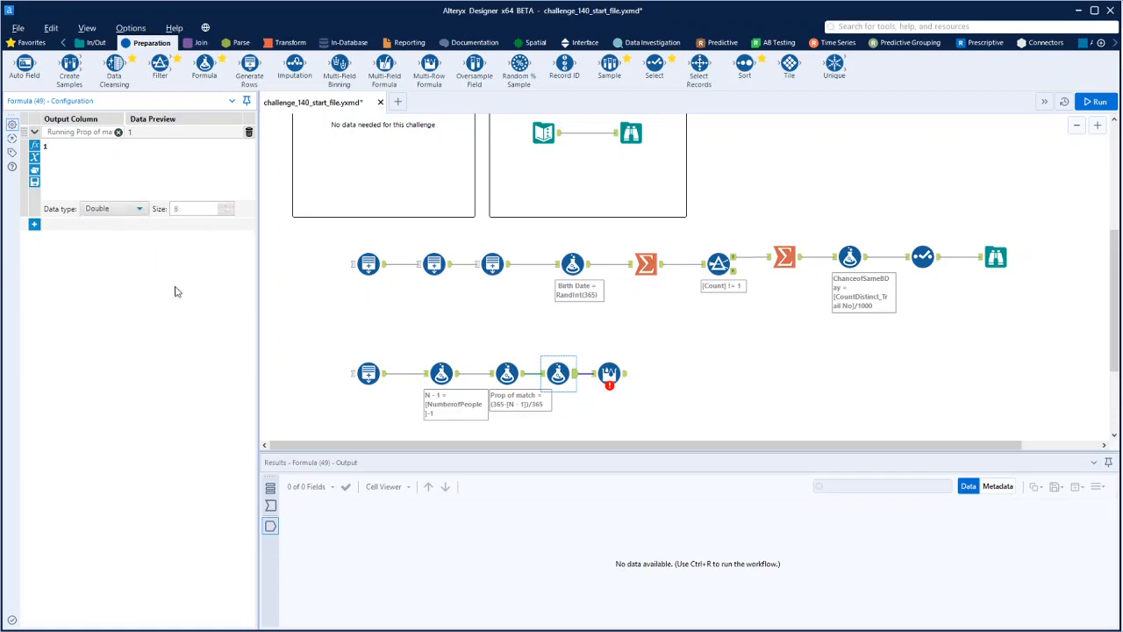
Set the Multi-Row Formula tool to update the existing Running Prop of match field, with nonexistent rows set to Values of Closest Valid Row
{"action": "left_click", "coordinate": [609, 373]}
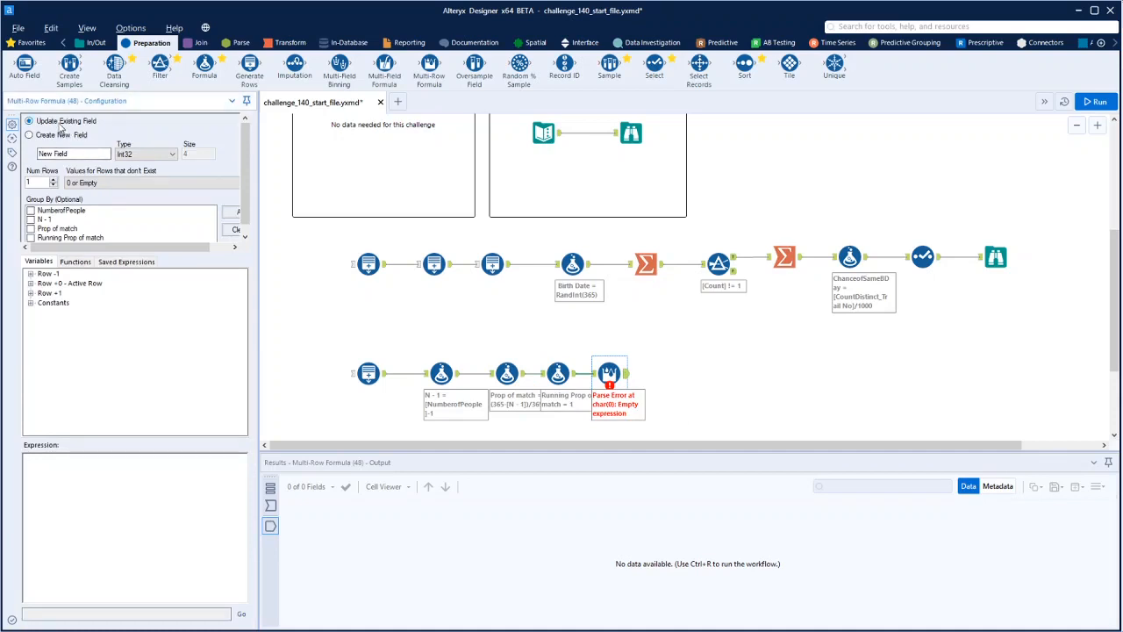
{"action": "left_click", "coordinate": [105, 151]}
{"action": "left_click", "coordinate": [62, 181]}
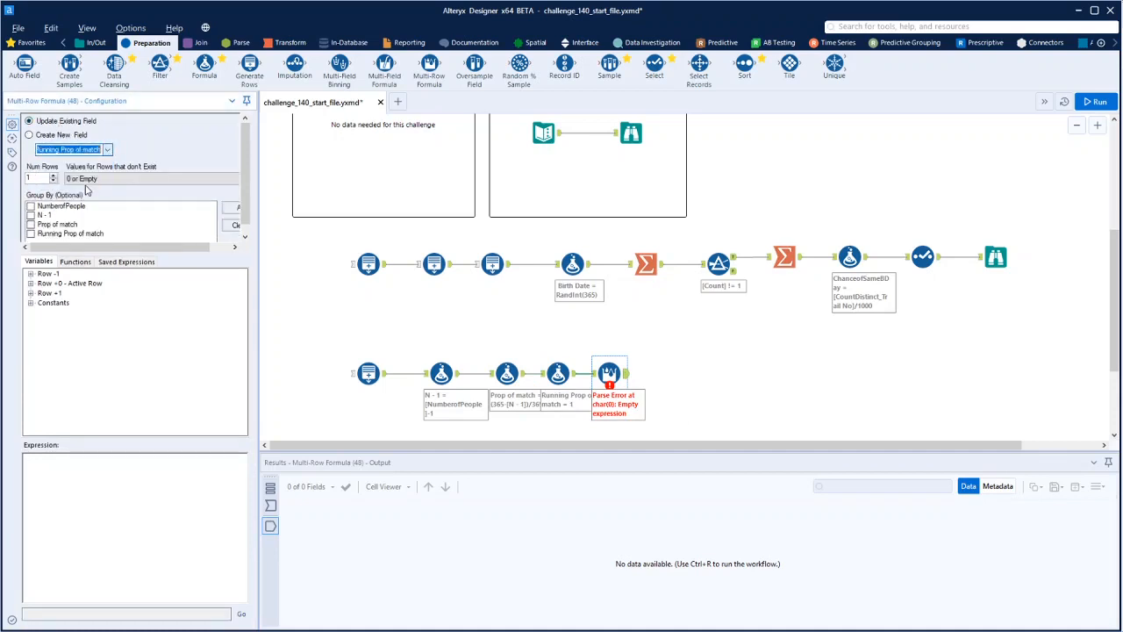
{"action": "left_click", "coordinate": [100, 184]}
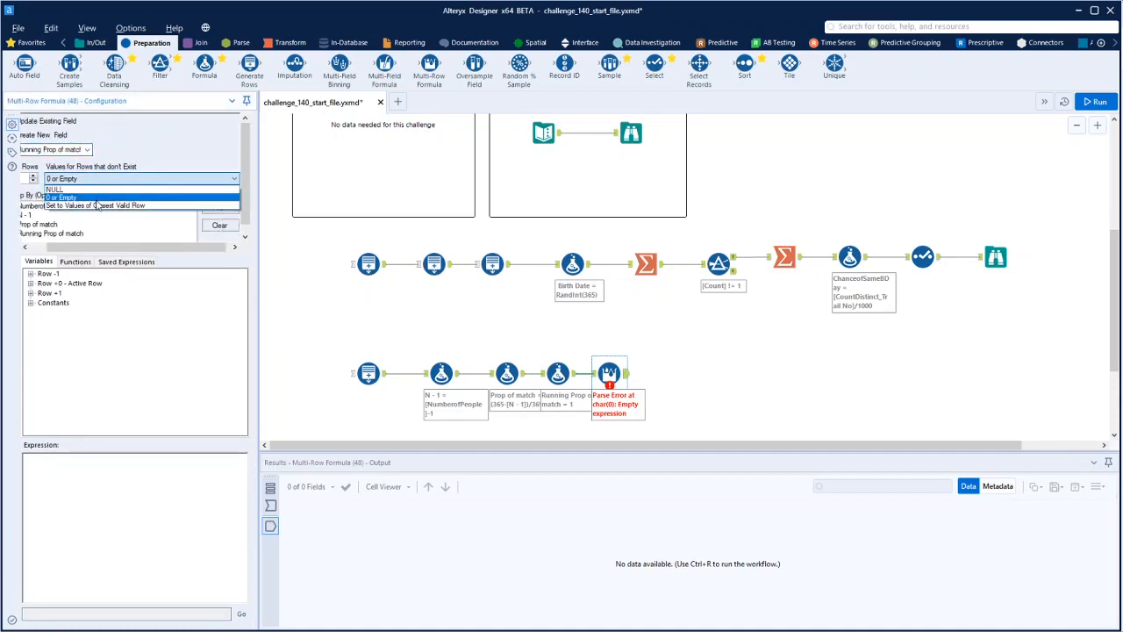
{"action": "left_click", "coordinate": [97, 207]}
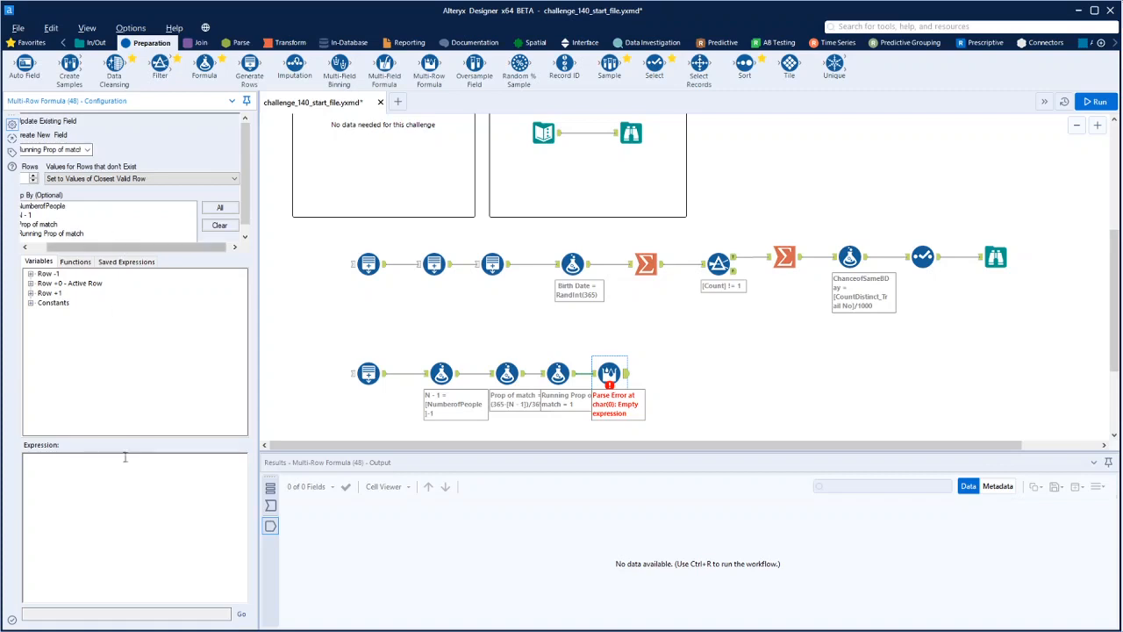
Build the Multi-Row Formula expression [Row-1:Running Prop of match]*[Prop of match]
{"action": "left_click", "coordinate": [30, 274]}
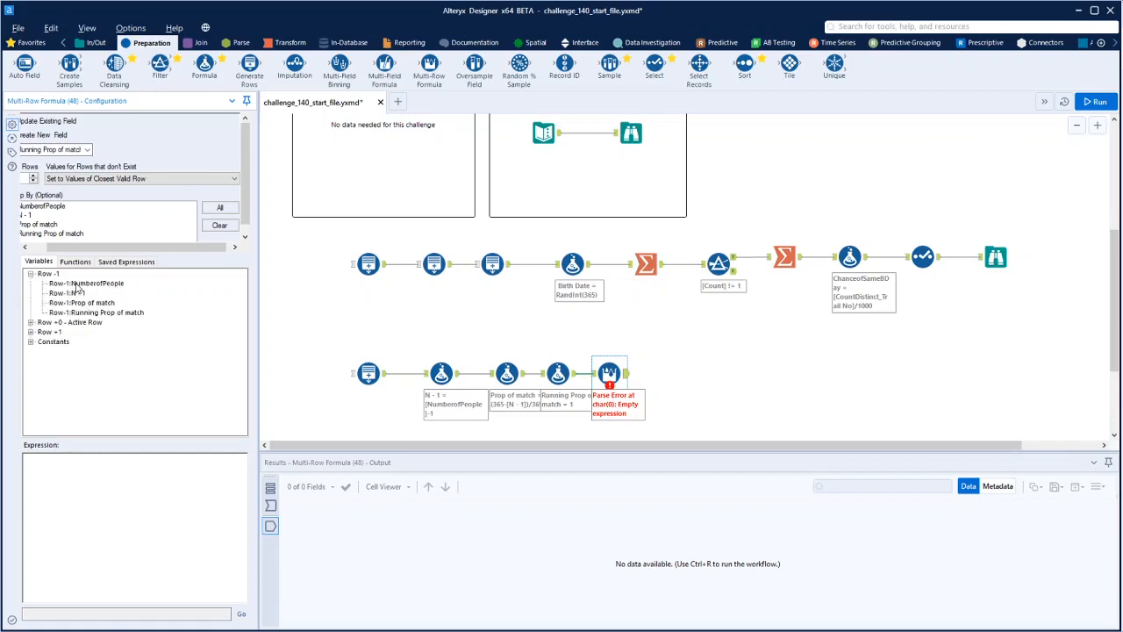
{"action": "double_click", "coordinate": [87, 313]}
{"action": "left_click", "coordinate": [156, 462]}
{"action": "type", "text": "*"}
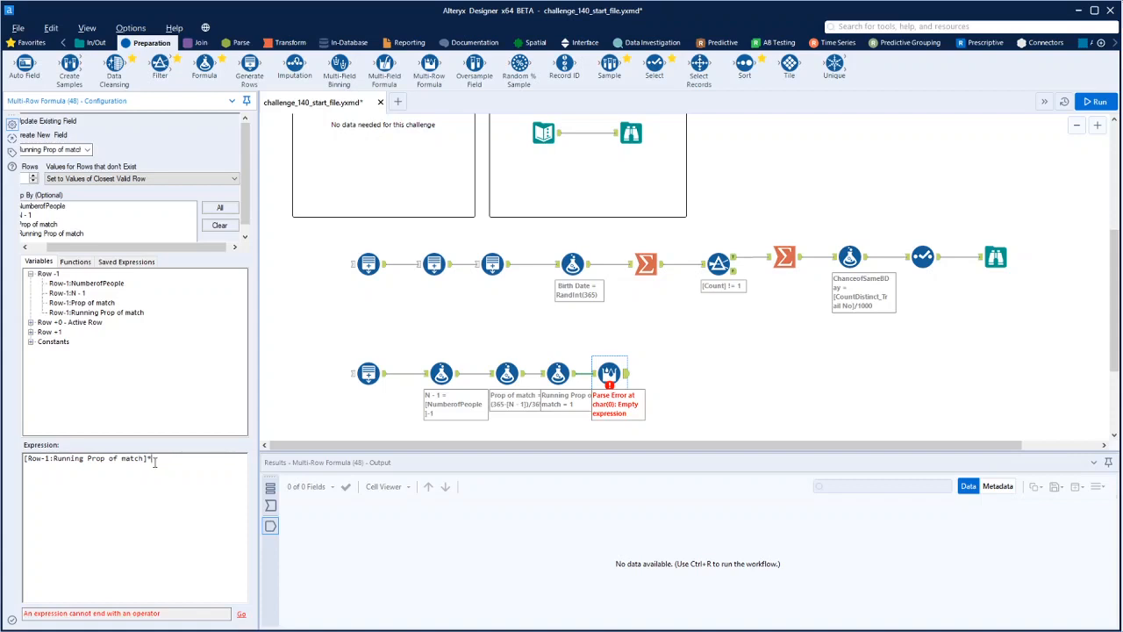
{"action": "left_click", "coordinate": [31, 322]}
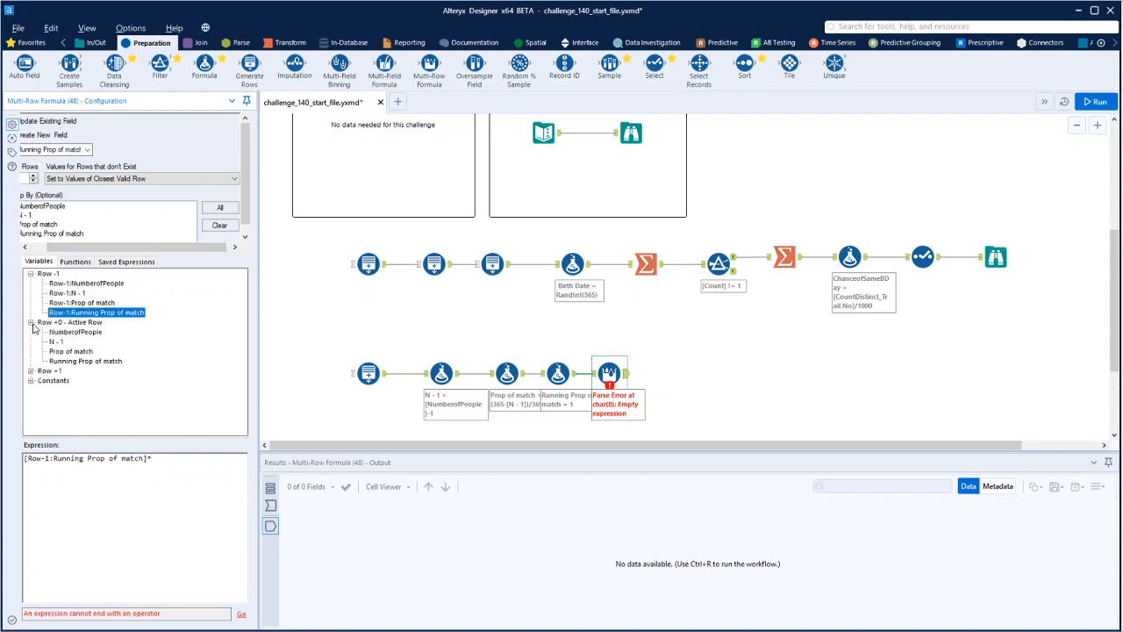
{"action": "double_click", "coordinate": [70, 351]}
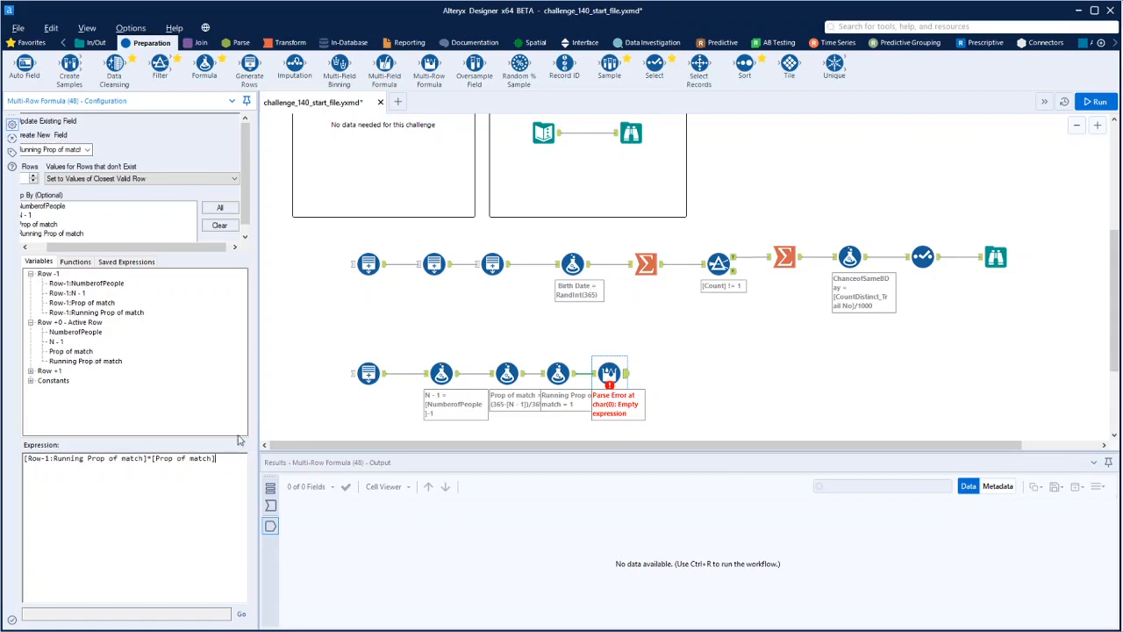
Run the workflow and review the Multi-Row Formula tool's Running Prop of match output across all group sizes
{"action": "left_click", "coordinate": [1094, 102]}
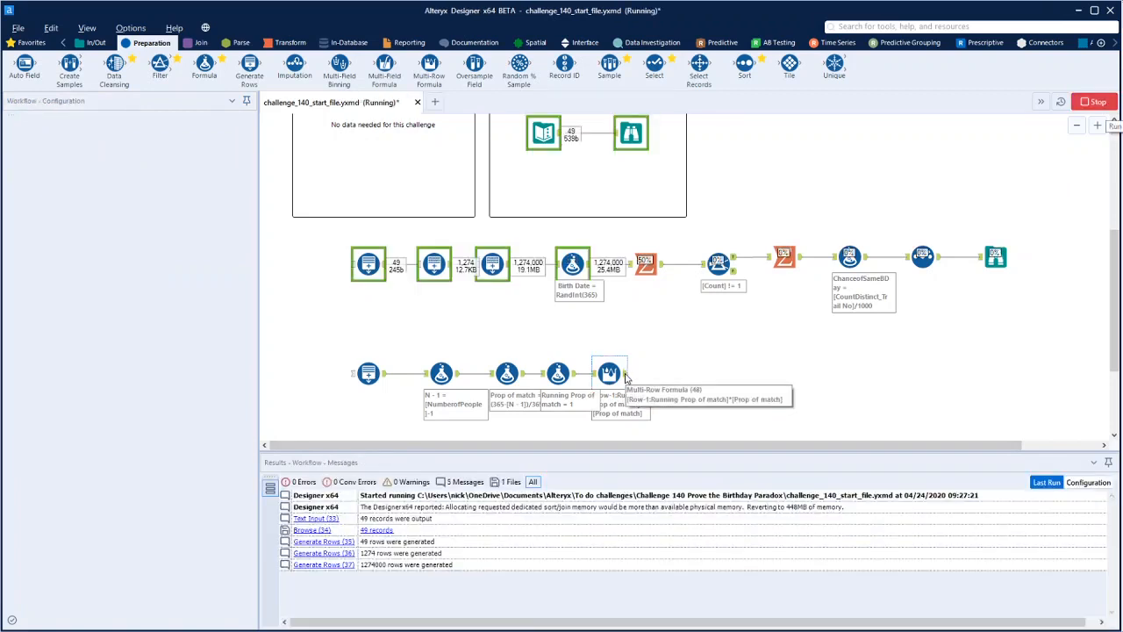
{"action": "left_click", "coordinate": [625, 376]}
{"action": "scroll", "coordinate": [541, 527], "scroll_direction": "down", "scroll_amount": 13}
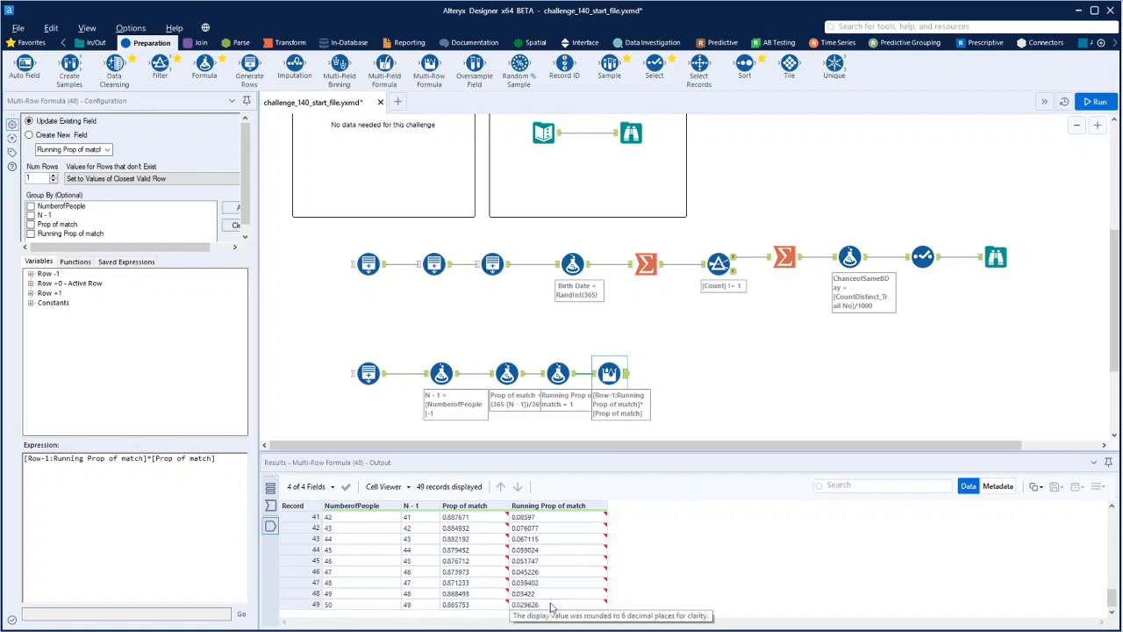
{"action": "scroll", "coordinate": [552, 562], "scroll_direction": "up", "scroll_amount": 13}
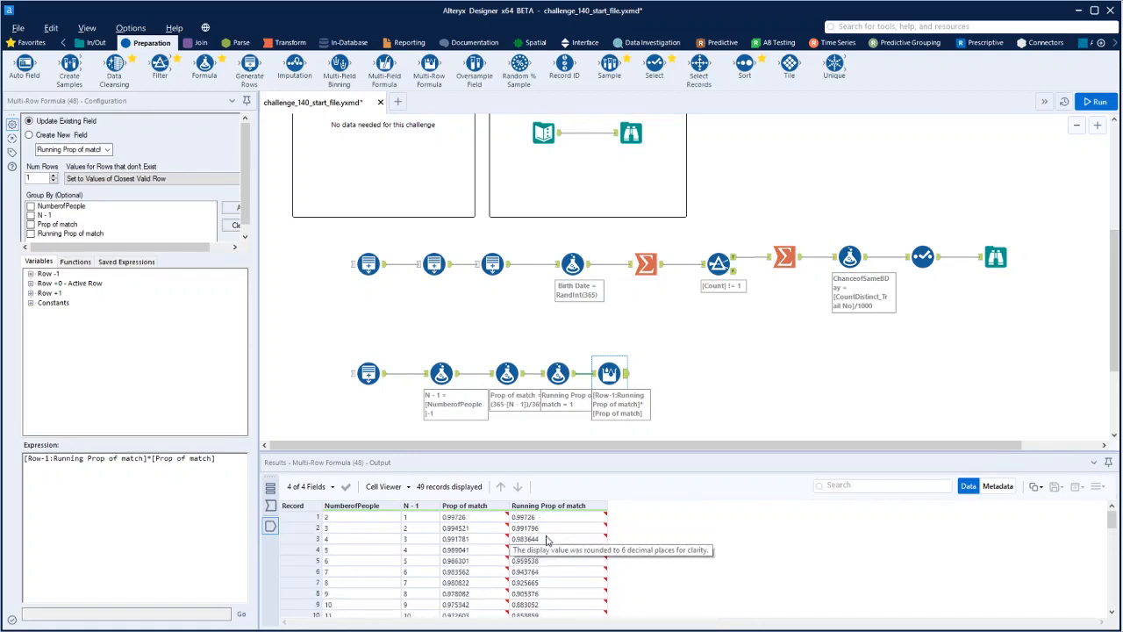
Connect a Formula tool after the Multi-Row Formula tool, setting Running Prop of match to 1-[Running Prop of match]
{"action": "left_click_drag", "start_coordinate": [204, 65], "coordinate": [689, 373]}
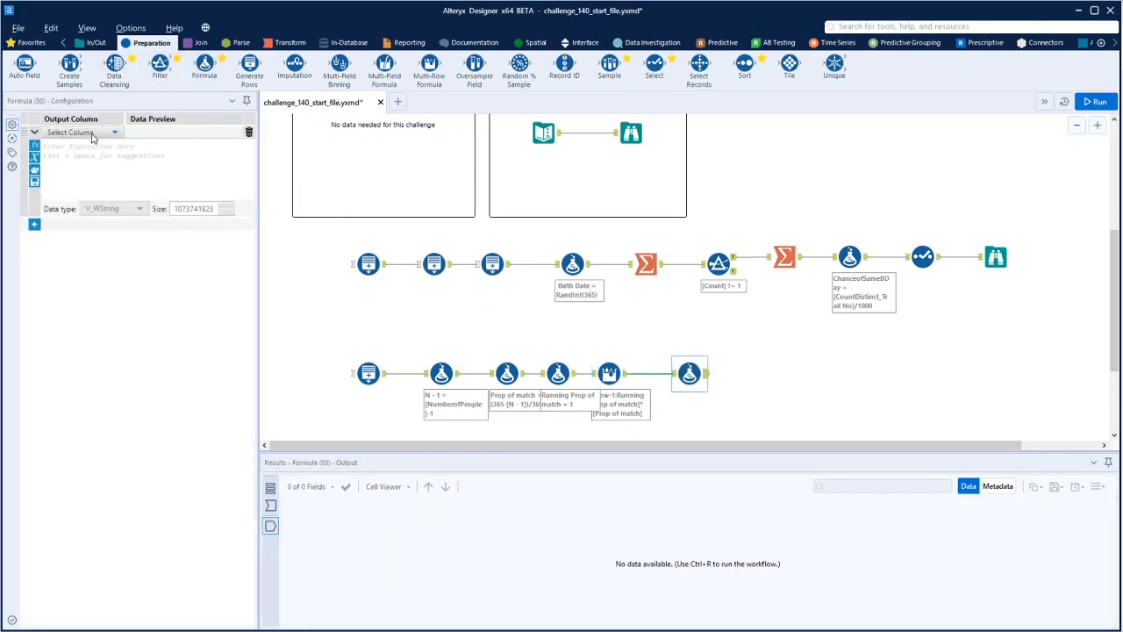
{"action": "left_click", "coordinate": [93, 135]}
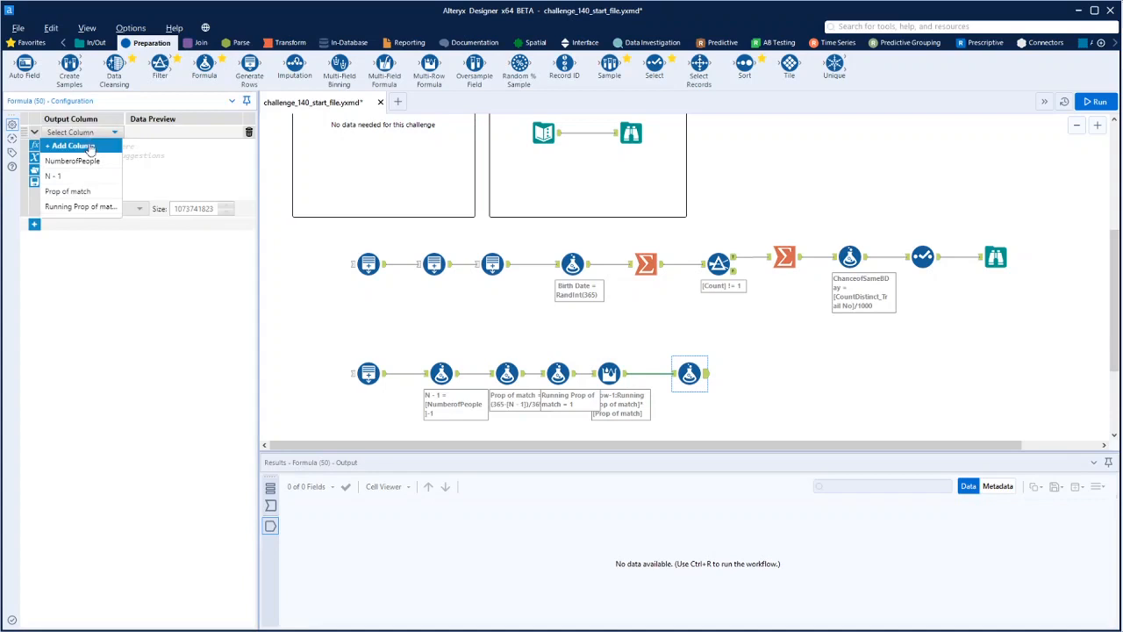
{"action": "left_click", "coordinate": [81, 207]}
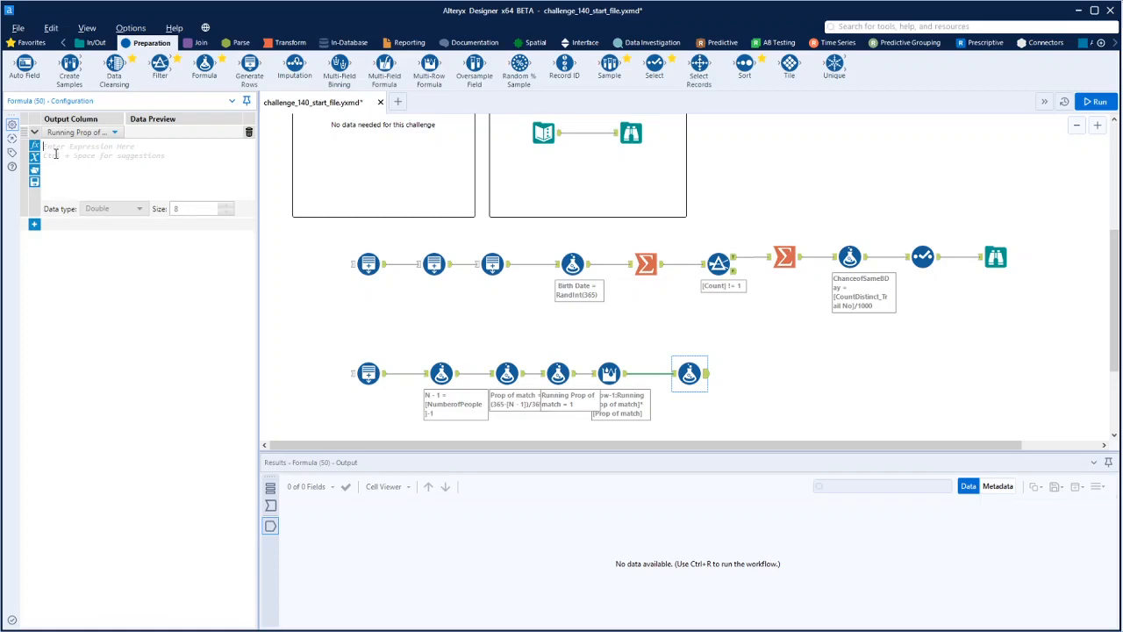
{"action": "left_click", "coordinate": [55, 153]}
{"action": "type", "text": "1-["}
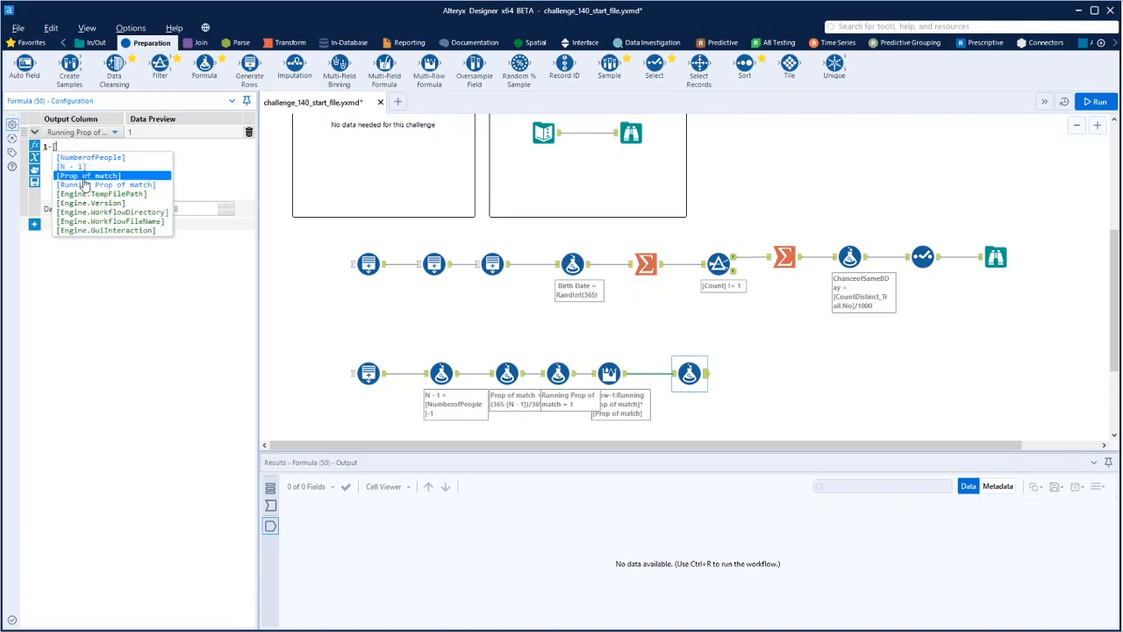
{"action": "left_click", "coordinate": [85, 186]}
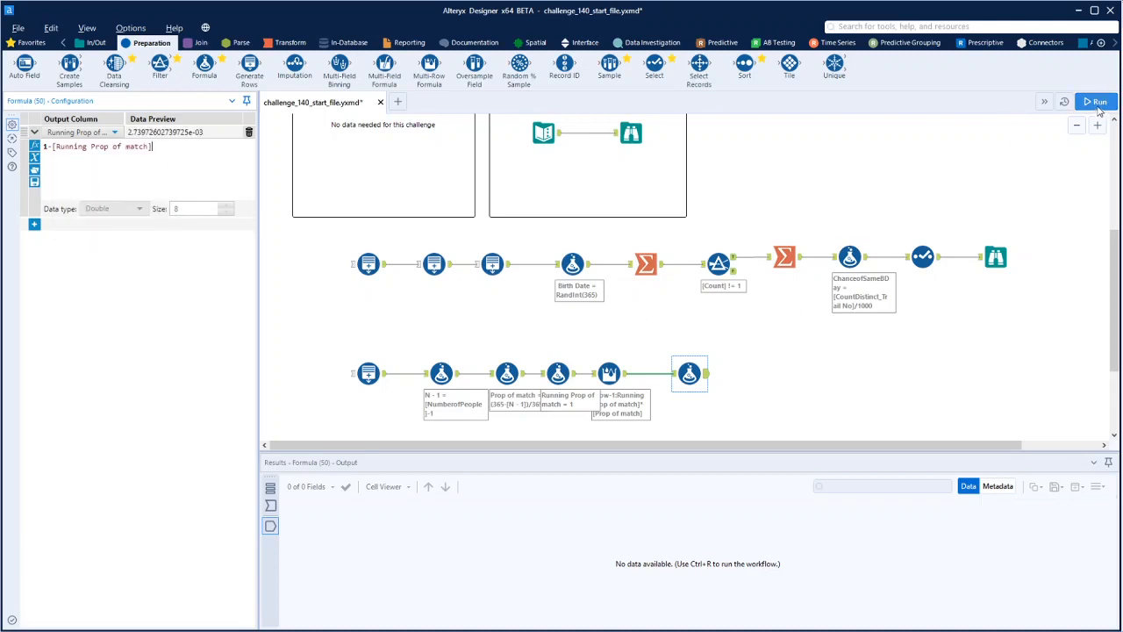
Connect a Browse tool to the last Formula tool, run the workflow and open the Browse tool's results
{"action": "left_click", "coordinate": [79, 48]}
{"action": "left_click_drag", "start_coordinate": [24, 63], "coordinate": [772, 370]}
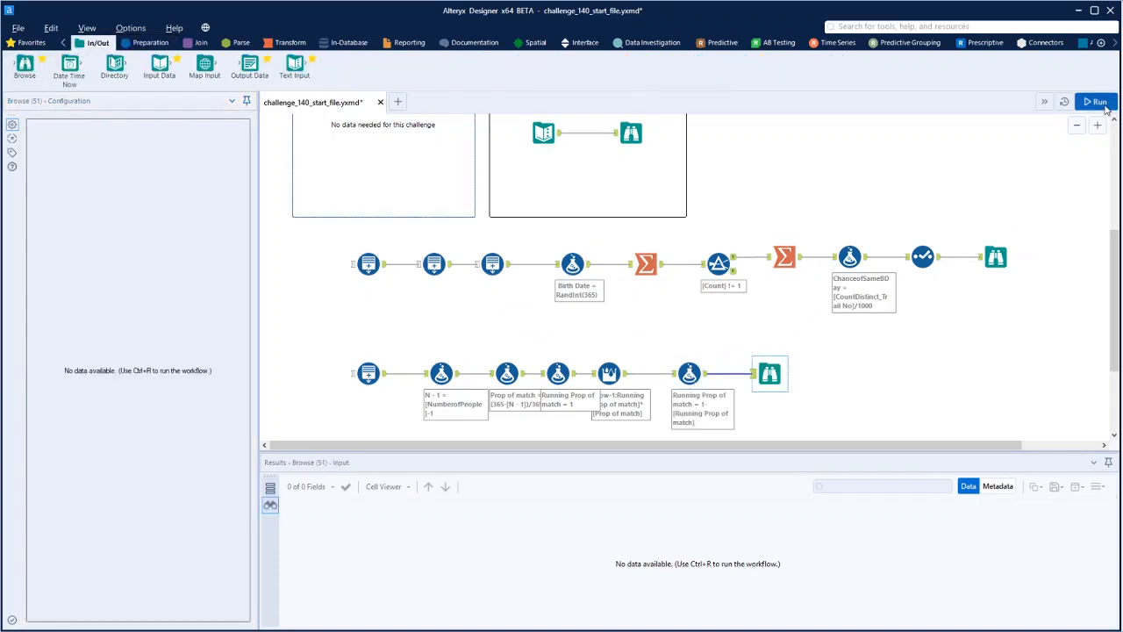
{"action": "key", "text": "ctrl+r"}
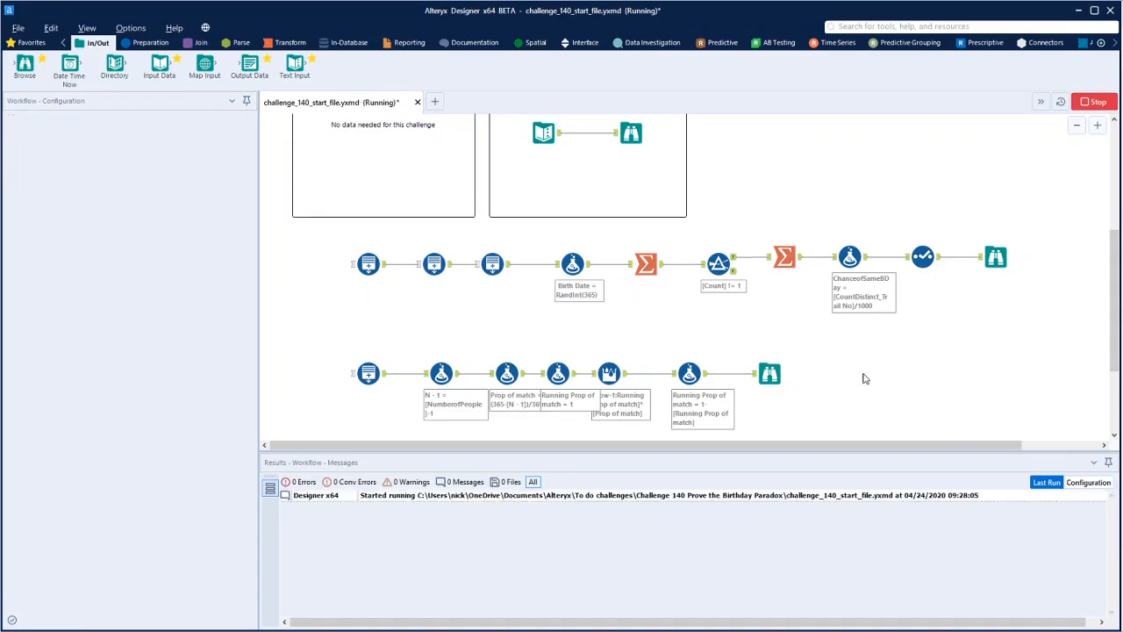
{"action": "left_click", "coordinate": [770, 373]}
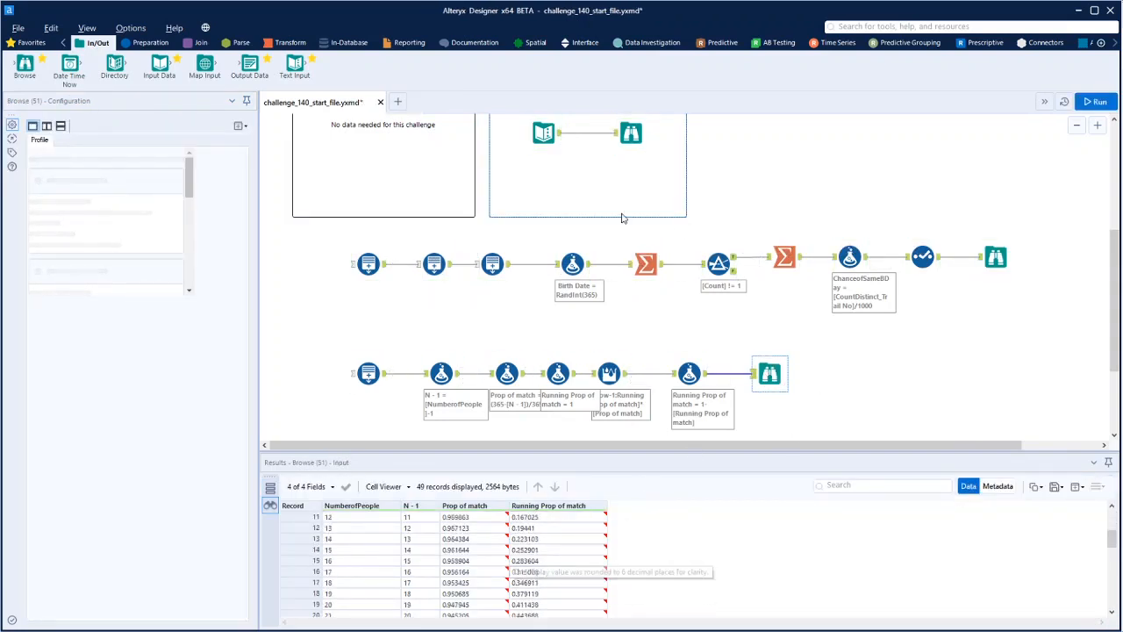
Compare the same-birthday chances around 23 people in the provided, simulated and theoretical Browse results, and review all the theoretical values
{"action": "left_click", "coordinate": [637, 139]}
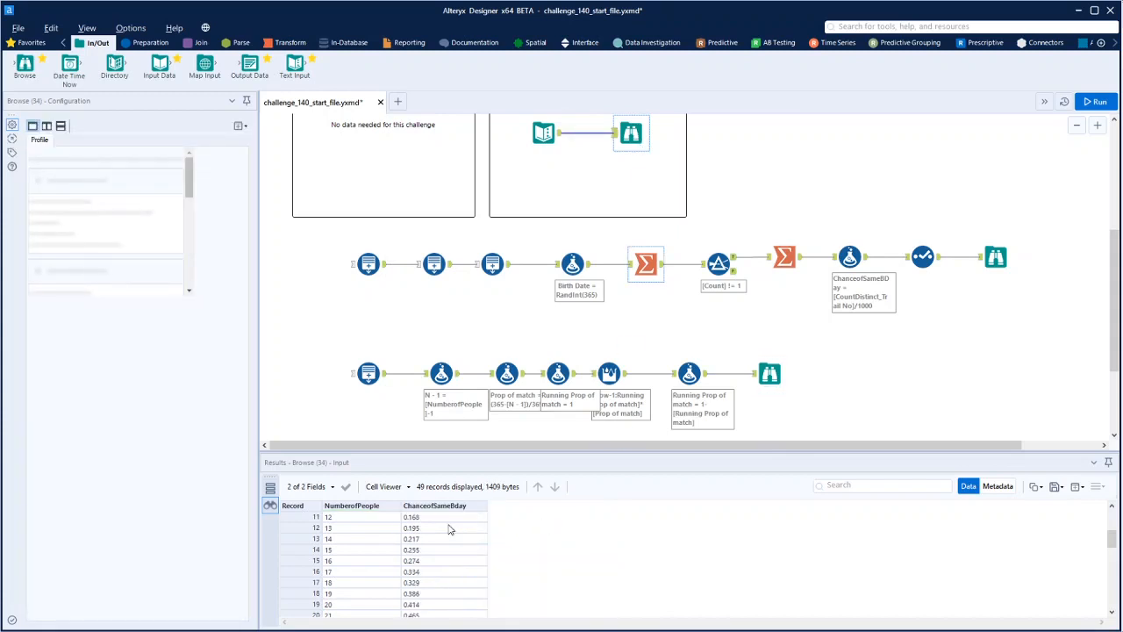
{"action": "scroll", "coordinate": [436, 525], "scroll_direction": "down", "scroll_amount": 6}
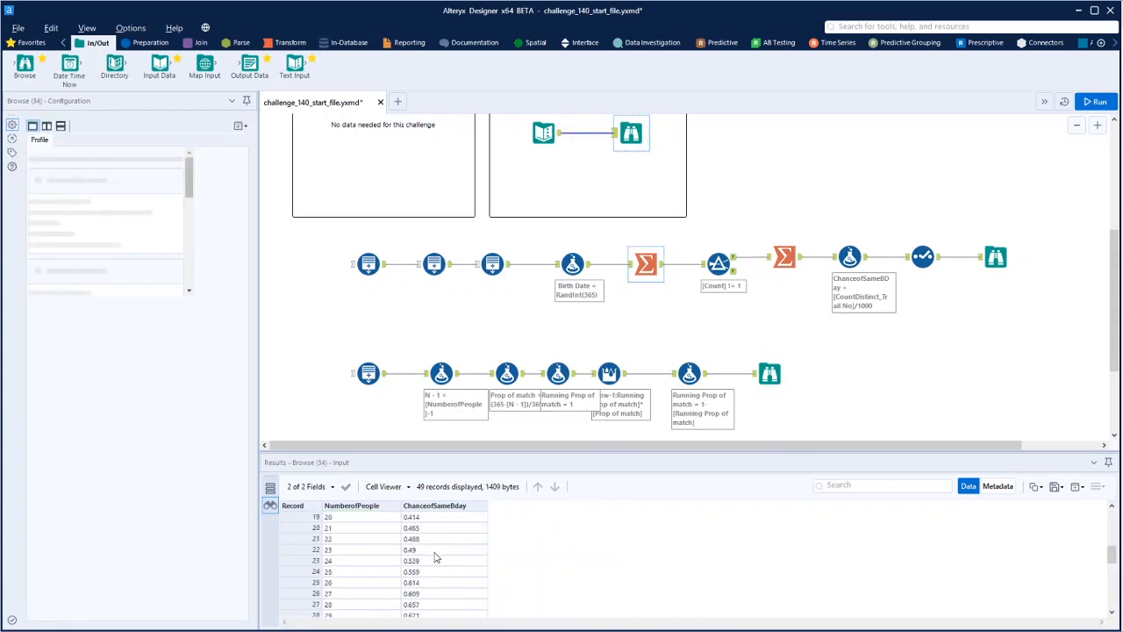
{"action": "left_click", "coordinate": [993, 253]}
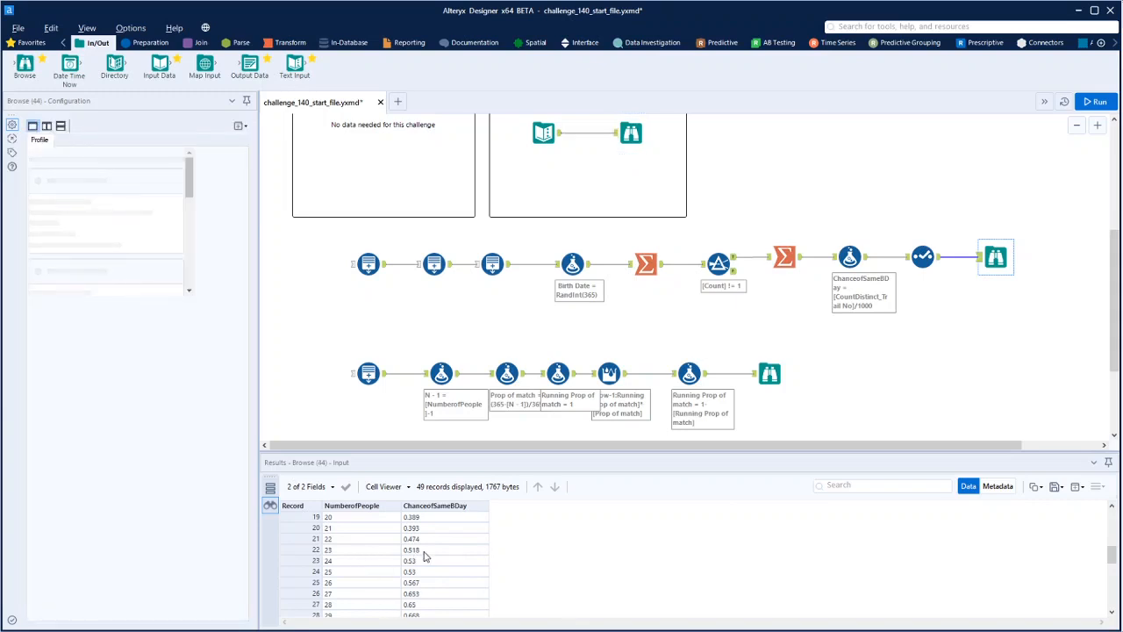
{"action": "left_click", "coordinate": [770, 374]}
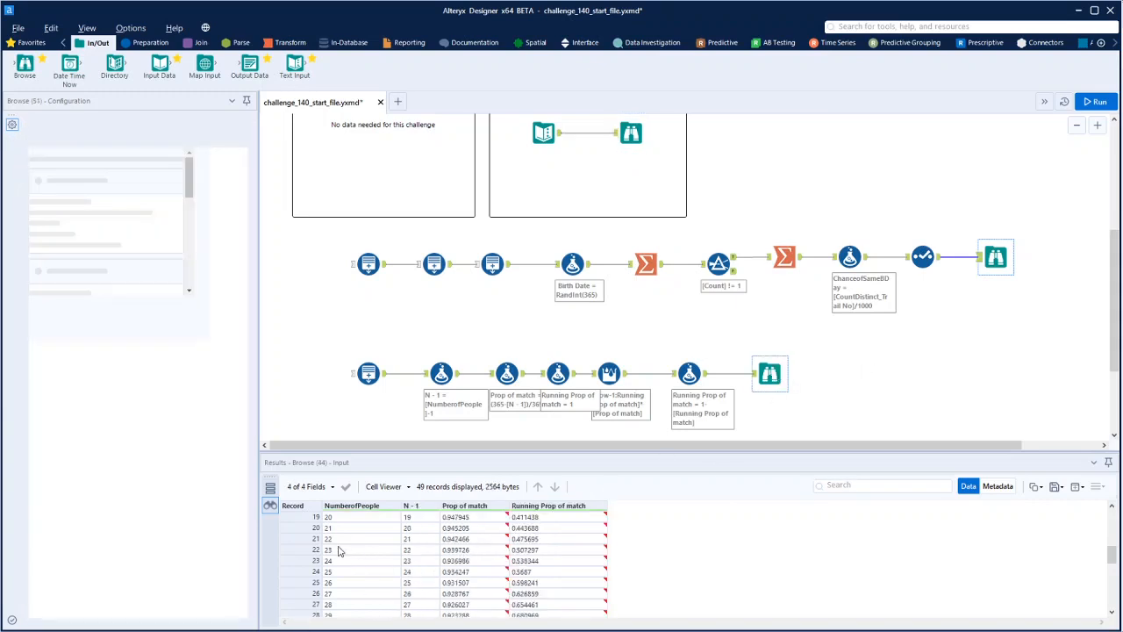
{"action": "left_click", "coordinate": [532, 550]}
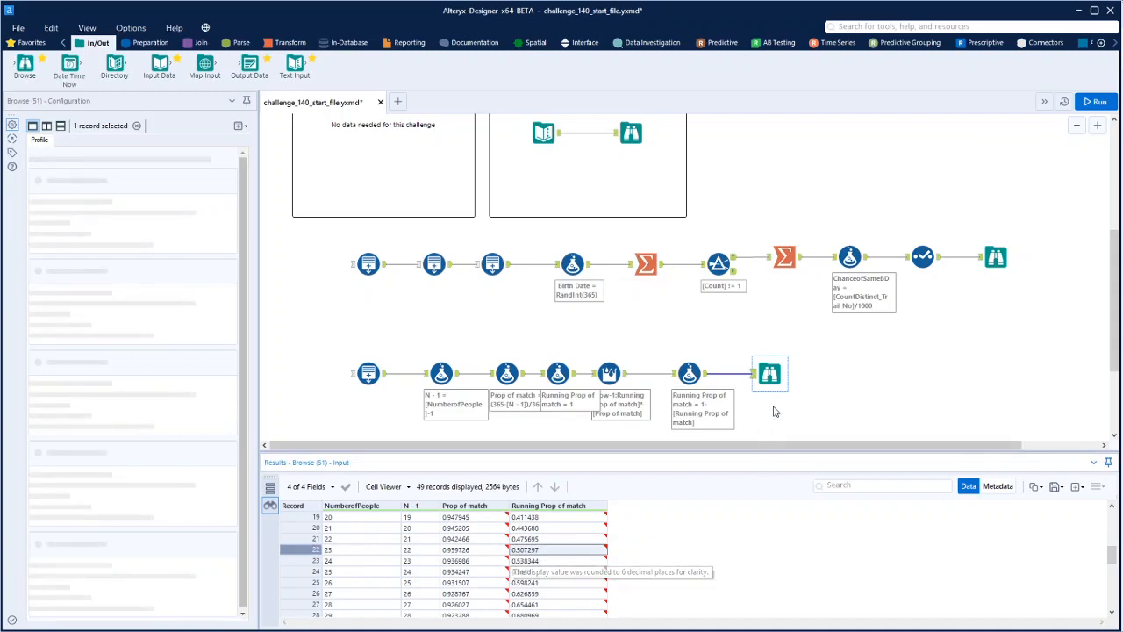
{"action": "scroll", "coordinate": [543, 549], "scroll_direction": "down", "scroll_amount": 5}
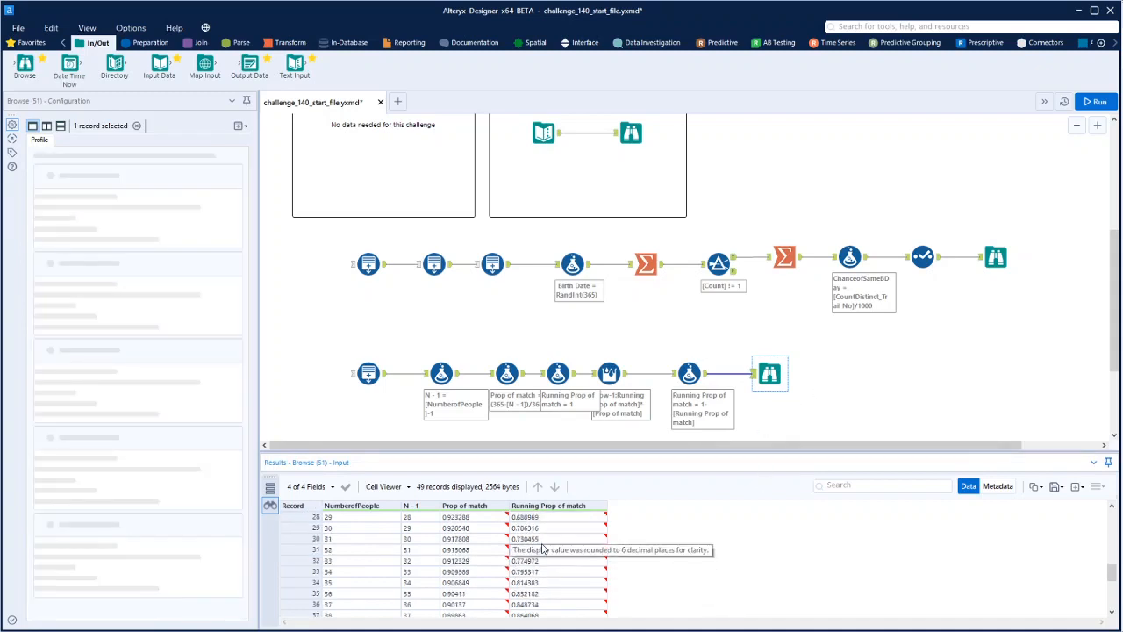
{"action": "scroll", "coordinate": [542, 561], "scroll_direction": "down", "scroll_amount": 3}
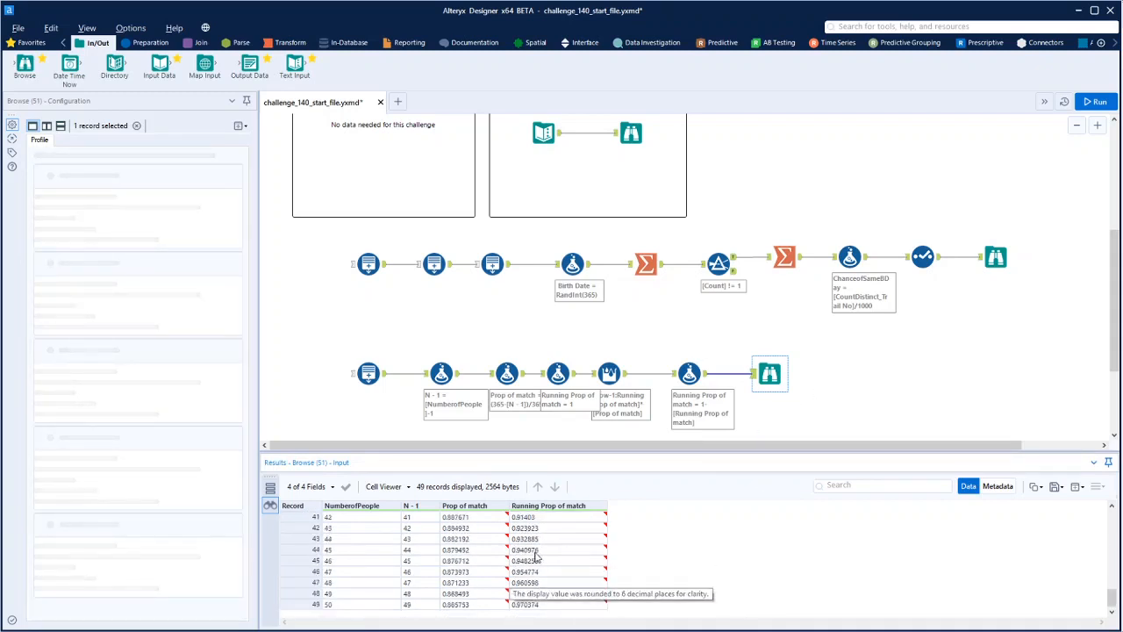
{"action": "scroll", "coordinate": [542, 588], "scroll_direction": "up", "scroll_amount": 13}
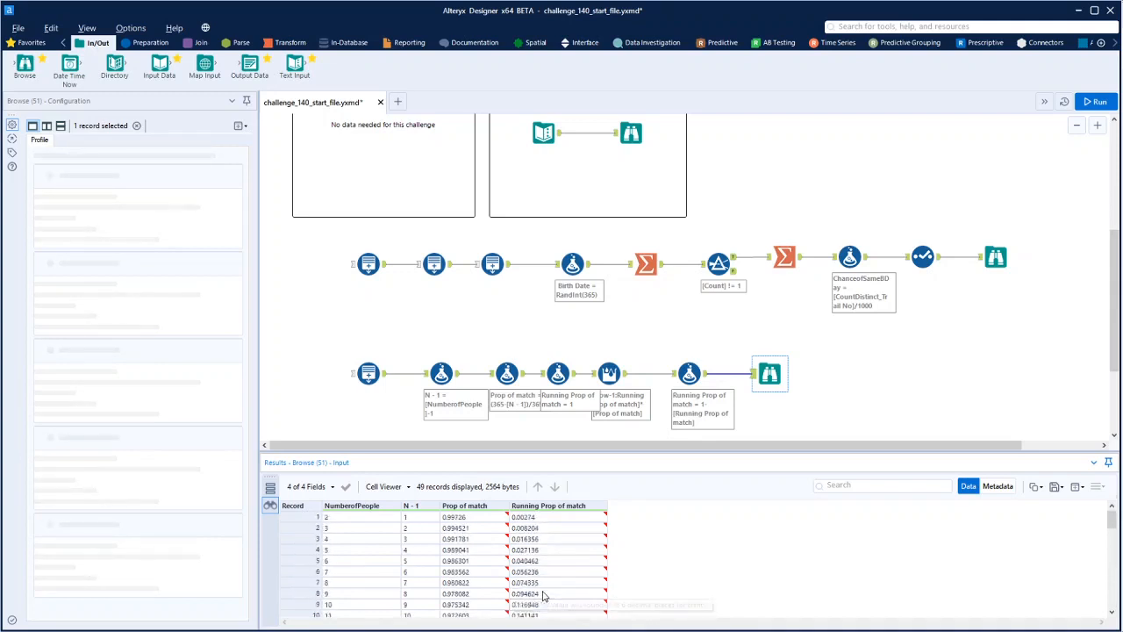